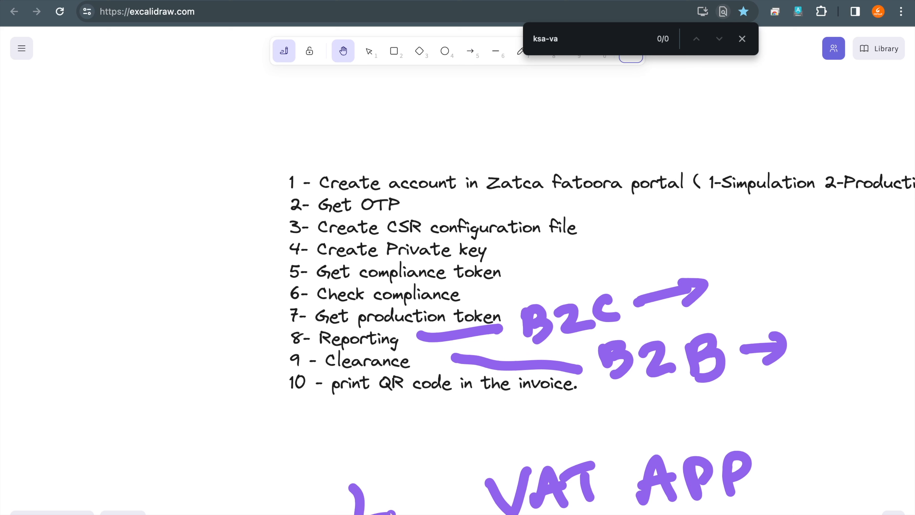
- Handwrite ZATCA before VAT APP with the annotation pen and draw an arrow from the QR code line
mouse_move(336, 501)
mouse_down()
mouse_move(339, 491)
mouse_move(363, 487)
mouse_up()
drag(418, 498, 432, 512)
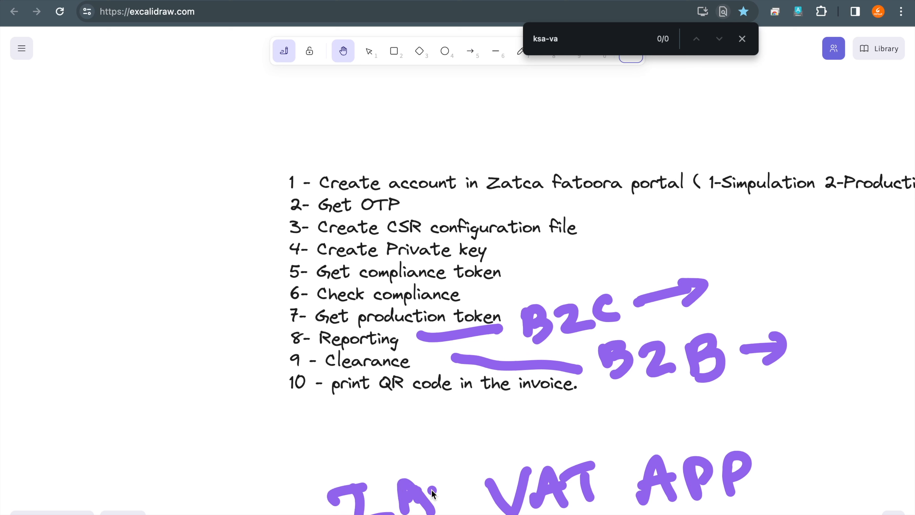
mouse_move(432, 480)
mouse_down()
mouse_move(468, 498)
mouse_move(487, 492)
mouse_up()
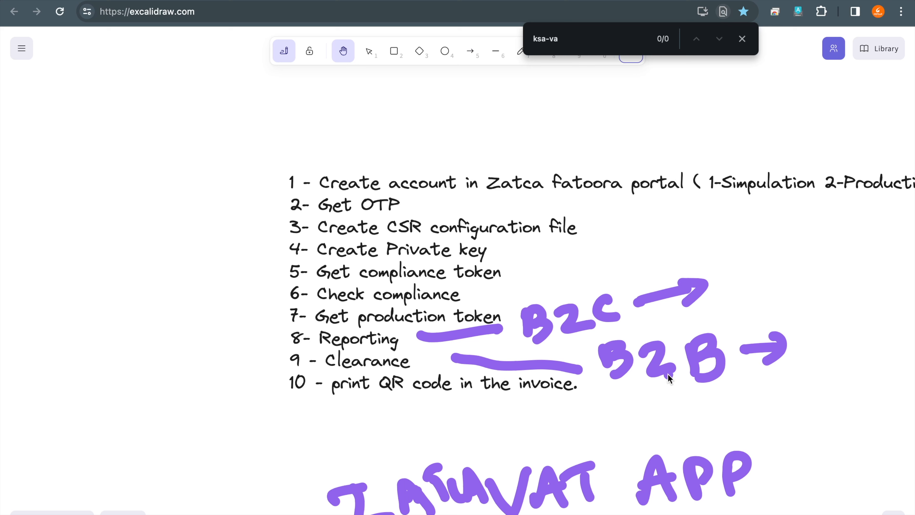
click(741, 373)
mouse_move(582, 392)
mouse_down()
mouse_move(663, 401)
mouse_move(648, 411)
mouse_up()
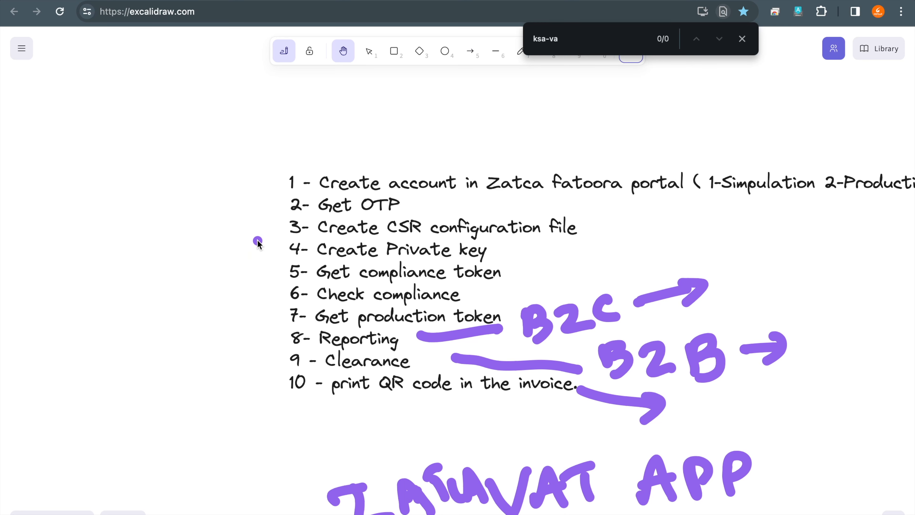
- Clear the annotations and search the web in a new tab for "zatca vat app for android"
key(h)
key(super+t)
text(za)
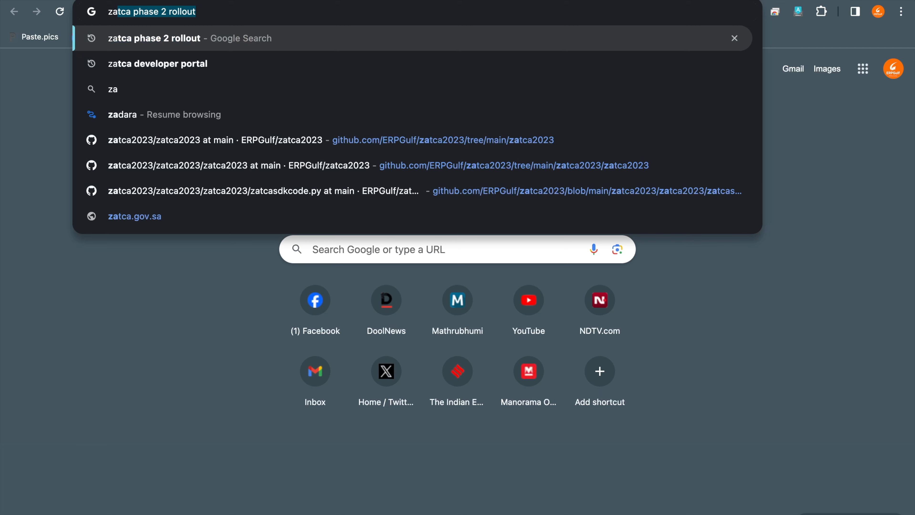
text(tca)
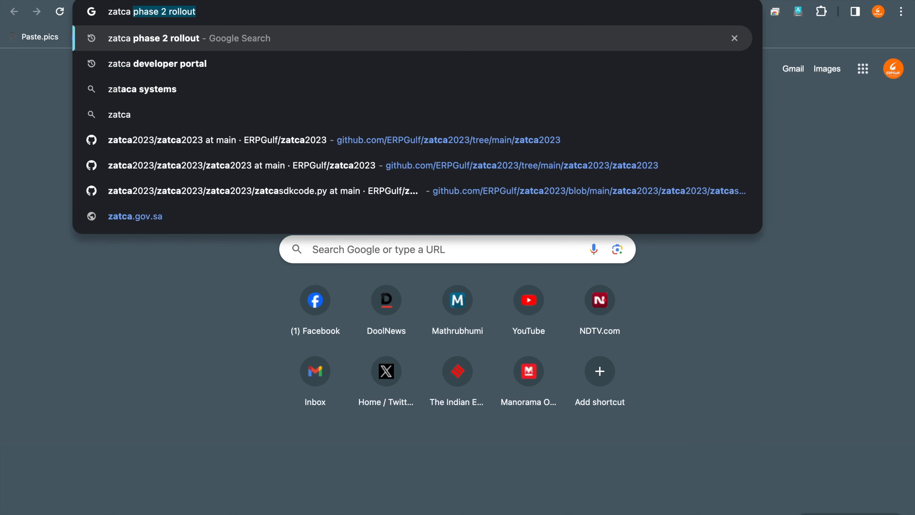
text( va)
key(BackSpace)
text(vat a)
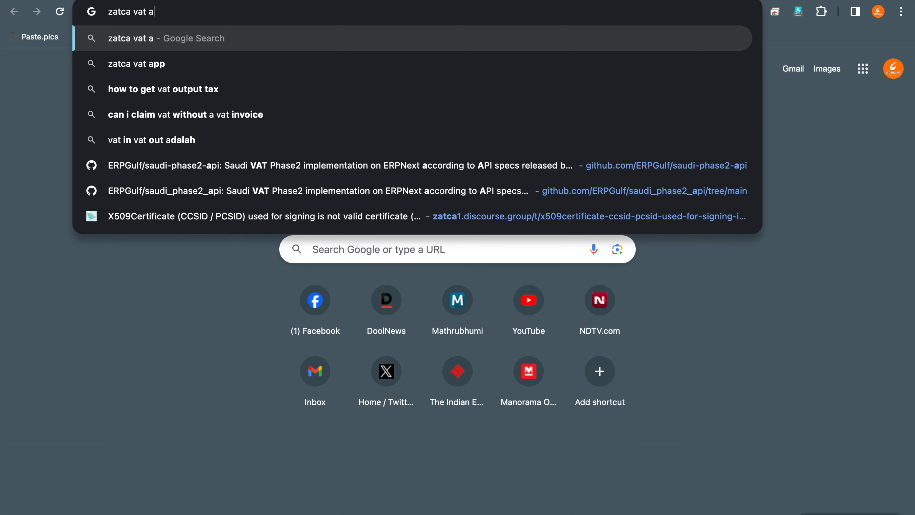
text(pp for android)
key(Return)
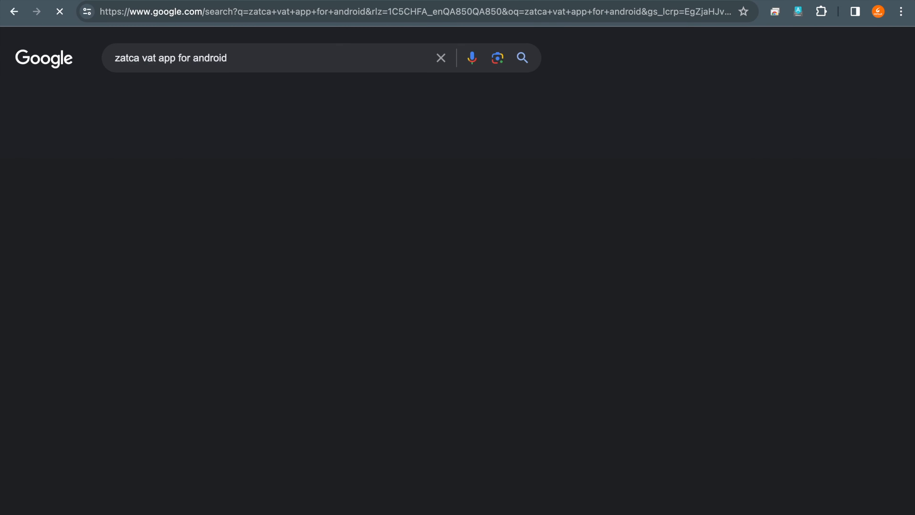
- Open the ZATCA Applications page from the search results and examine its app list at a reduced zoom
scroll(279, 339, down, 1)
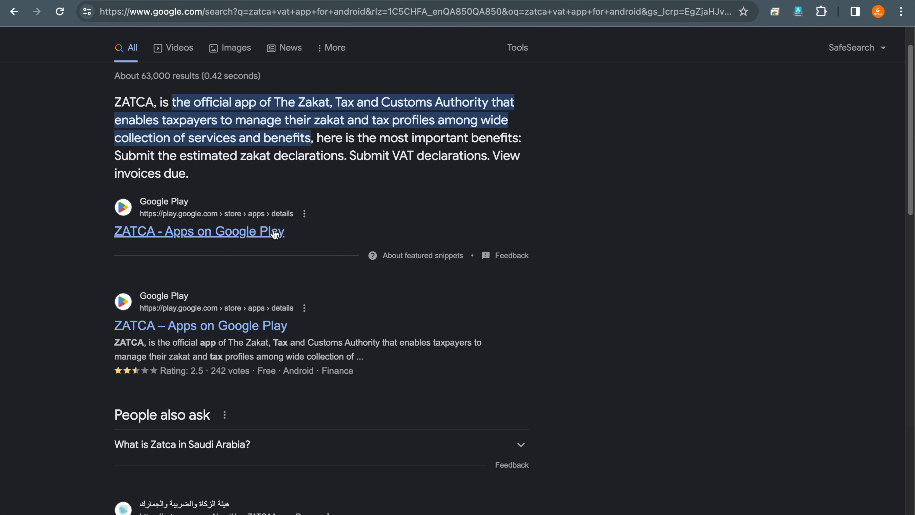
scroll(274, 234, down, 1)
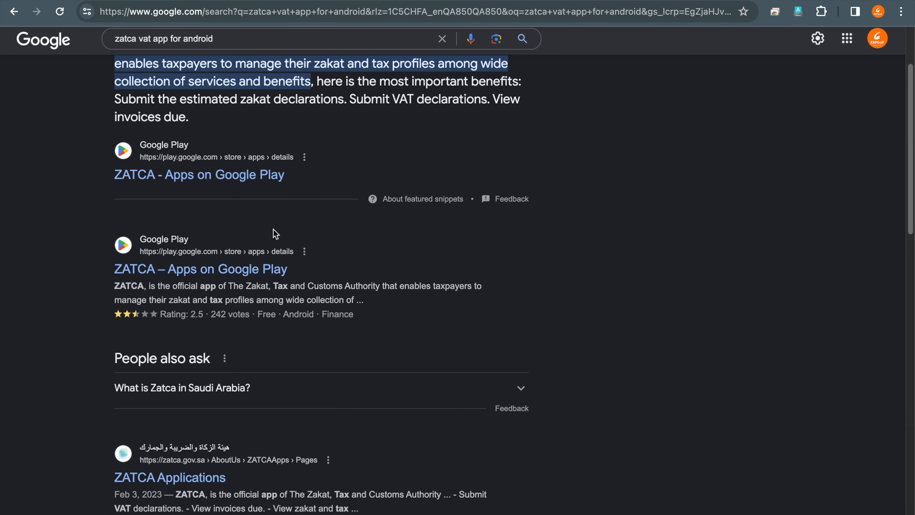
scroll(276, 233, down, 3)
click(210, 326)
key(ctrl+minus)
key(ctrl+minus)
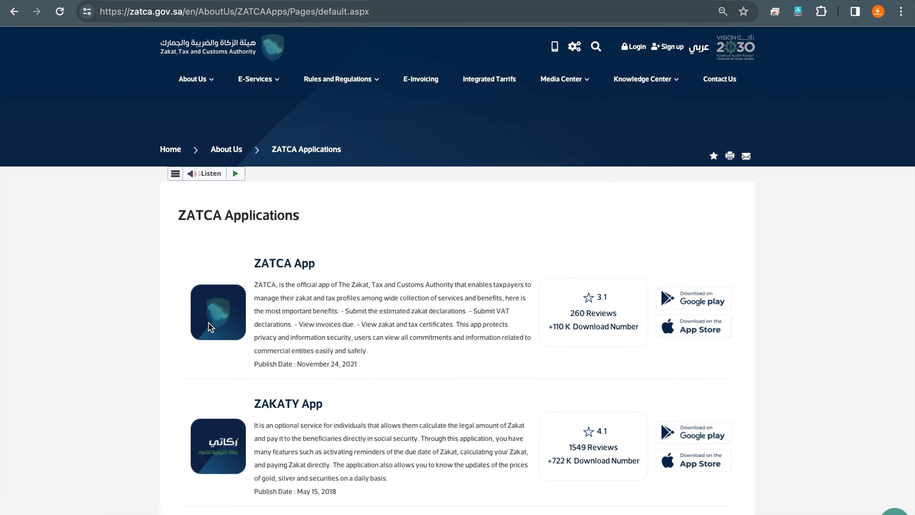
scroll(208, 322, down, 8)
scroll(209, 322, up, 8)
- Leave the ZATCA website and return to the Excalidraw list of e-invoicing steps
click(10, 3)
click(11, 4)
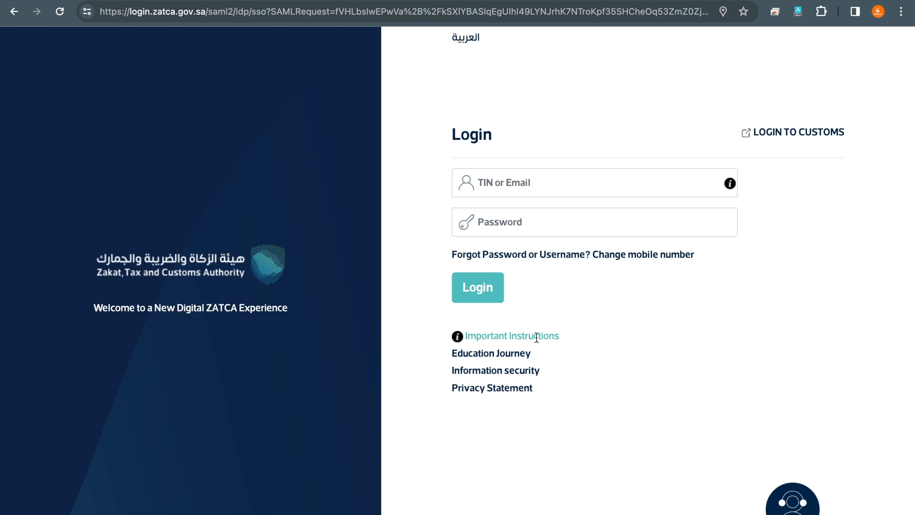
click(194, 1)
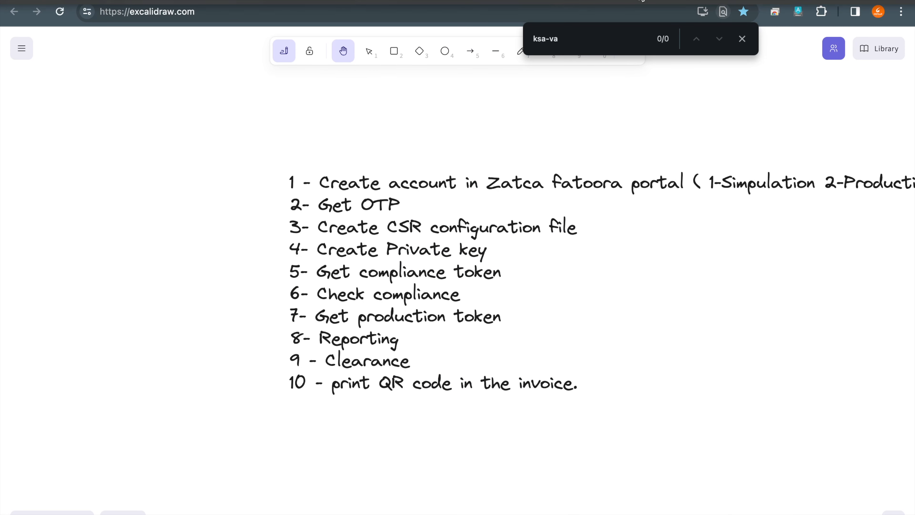
click(661, 1)
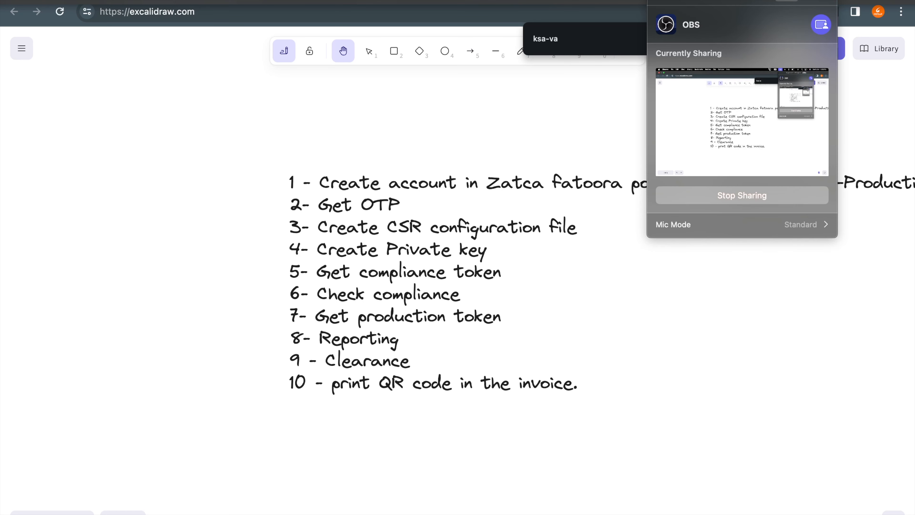
click(446, 319)
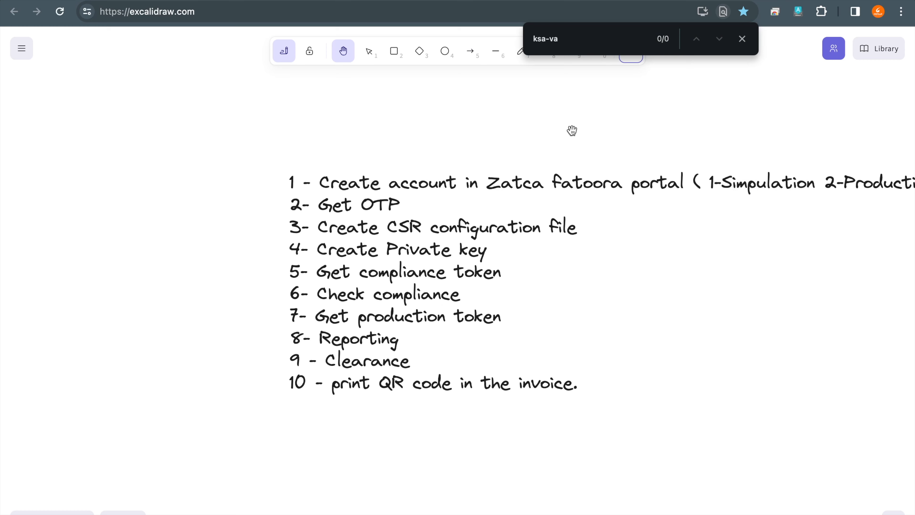
- Switch to ERPNext, go to its home page and open Zatca setting by searching for "zat"
key(ctrl+Tab)
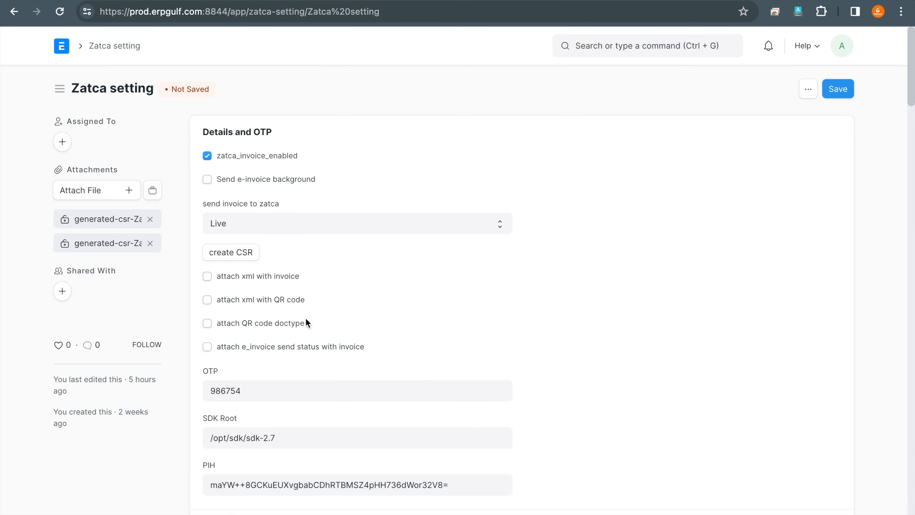
click(64, 51)
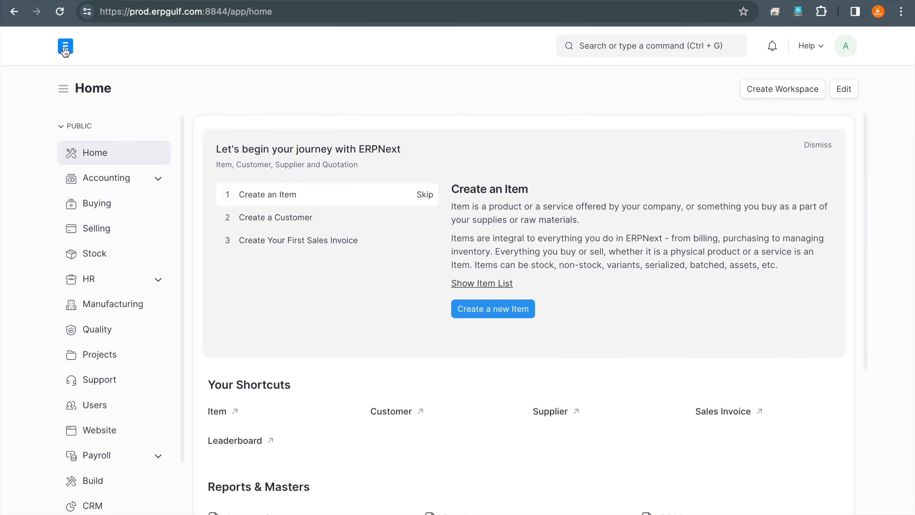
click(677, 51)
text(zat)
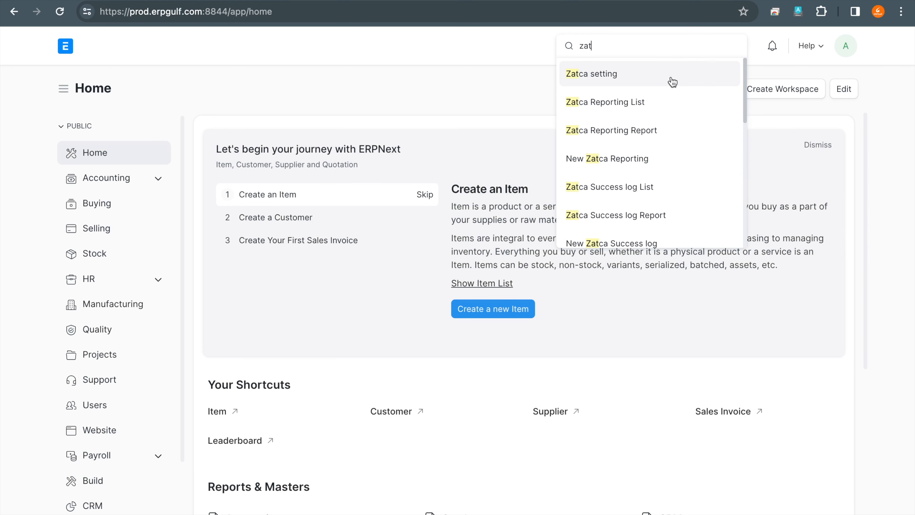
click(673, 82)
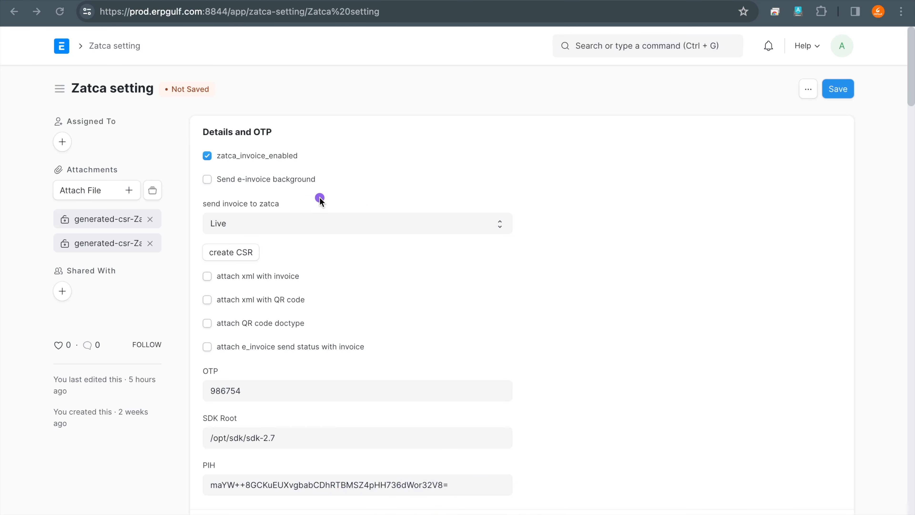
- Mark the zatca_invoice_enabled option with the annotation pen and view the choices for send invoice to zatca
drag(256, 130, 309, 175)
mouse_move(206, 153)
mouse_down()
mouse_move(232, 148)
mouse_move(281, 161)
mouse_up()
mouse_move(272, 164)
mouse_down()
mouse_move(183, 163)
mouse_move(335, 186)
mouse_move(202, 168)
mouse_up()
click(358, 221)
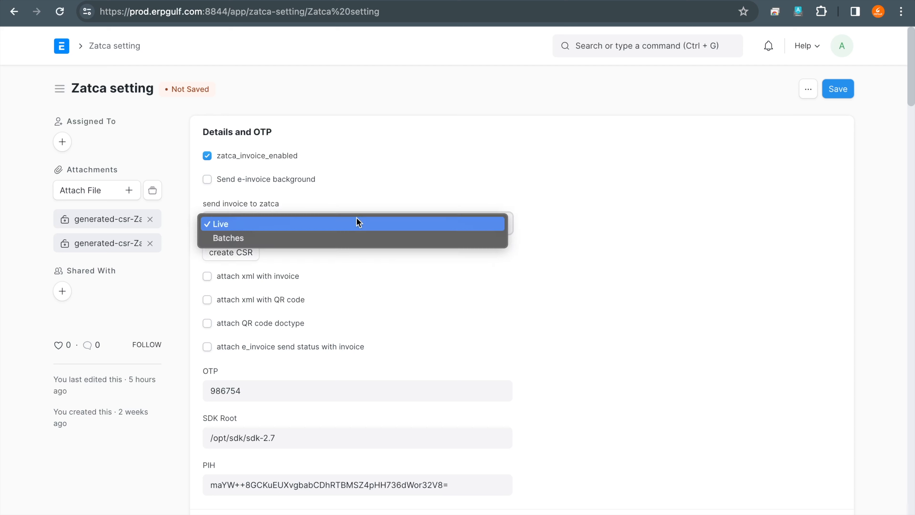
click(368, 201)
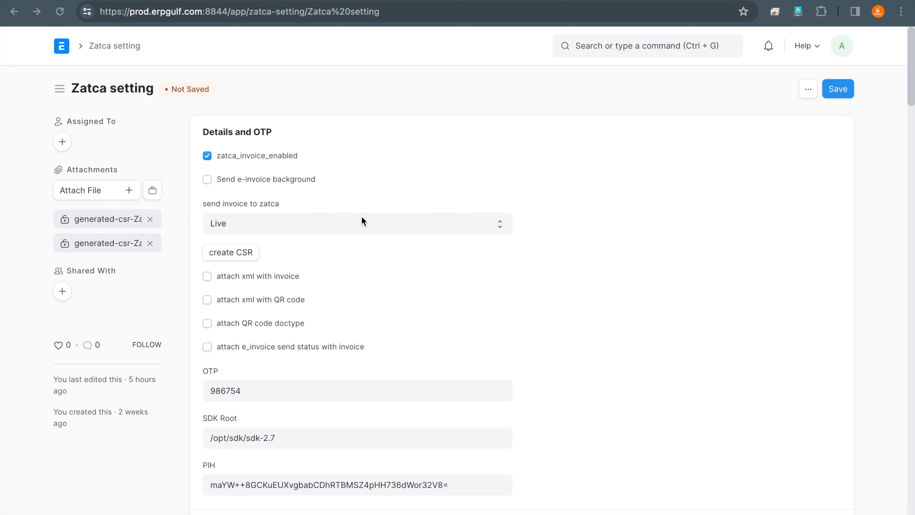
- Handwrite "B2C - Repo" with the annotation pen in the blank area beside the Details and OTP fields
drag(522, 168, 532, 229)
click(571, 197)
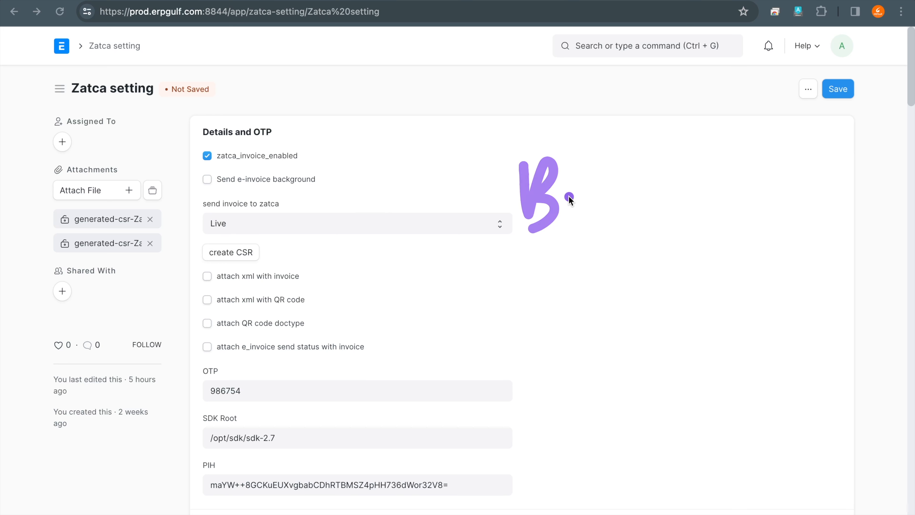
drag(534, 147, 545, 206)
click(586, 169)
drag(587, 169, 631, 200)
mouse_move(660, 154)
mouse_down()
mouse_move(668, 201)
mouse_move(685, 181)
mouse_move(718, 182)
mouse_up()
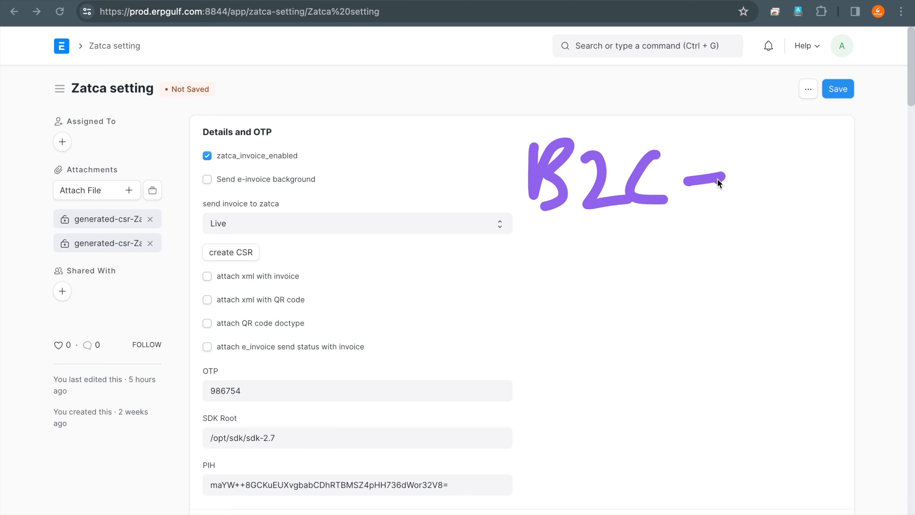
mouse_move(718, 183)
mouse_down()
mouse_move(742, 173)
mouse_move(801, 194)
mouse_move(843, 182)
mouse_up()
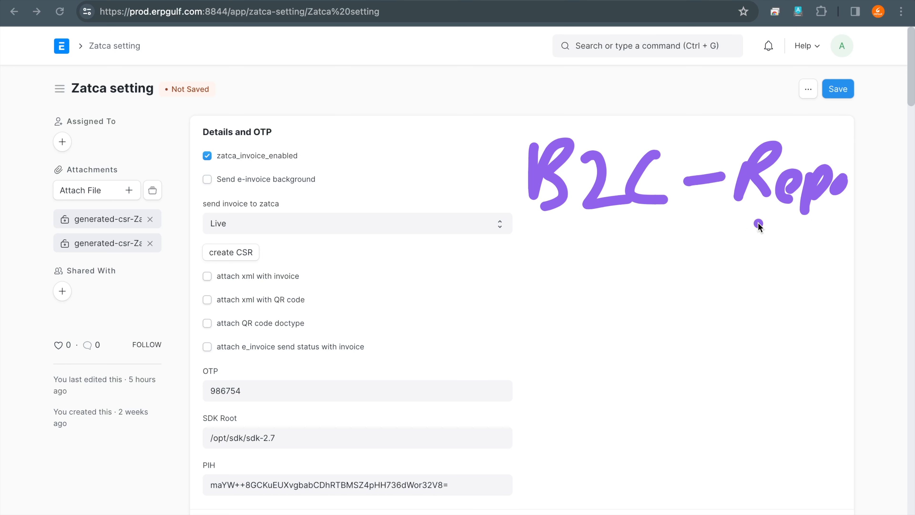
- Handwrite "B2B" with the annotation pen beneath the B2C note
drag(529, 298, 540, 345)
mouse_move(548, 285)
mouse_down()
mouse_move(591, 335)
mouse_move(558, 361)
mouse_up()
mouse_move(613, 304)
mouse_down()
mouse_move(631, 355)
mouse_move(665, 349)
mouse_up()
drag(673, 299, 696, 279)
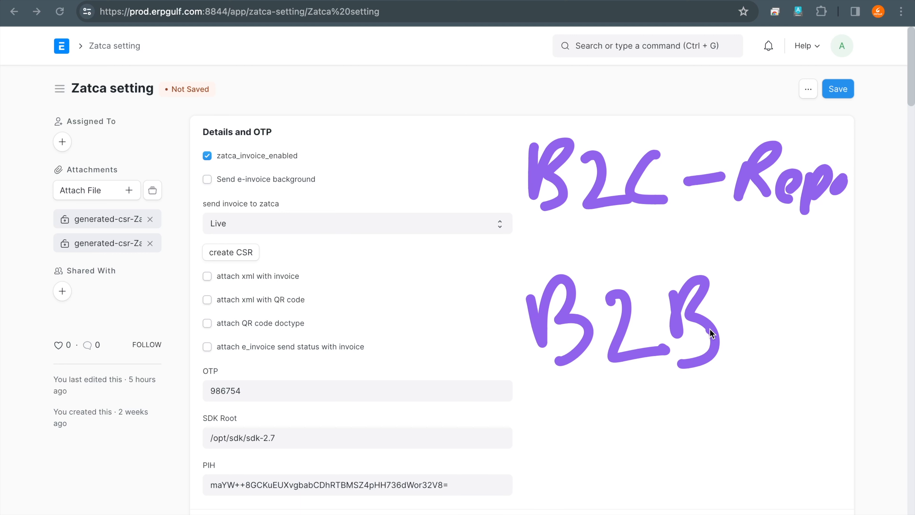
- Circle the Live value, clear the annotations and review the send invoice to zatca options without changing the selection
drag(246, 199, 164, 221)
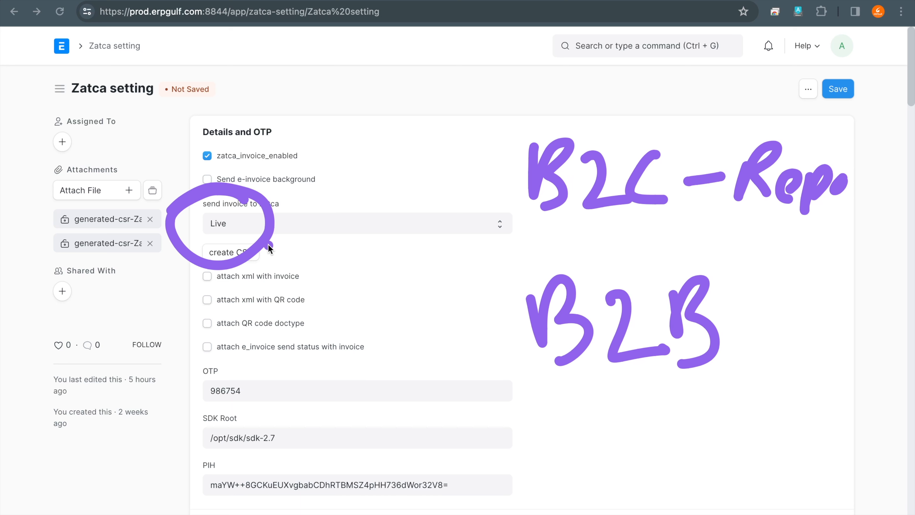
key(Escape)
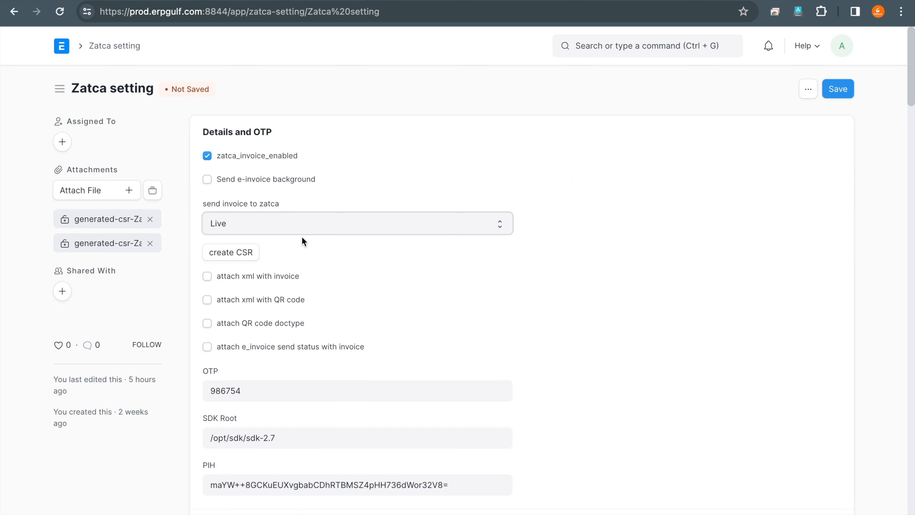
click(303, 236)
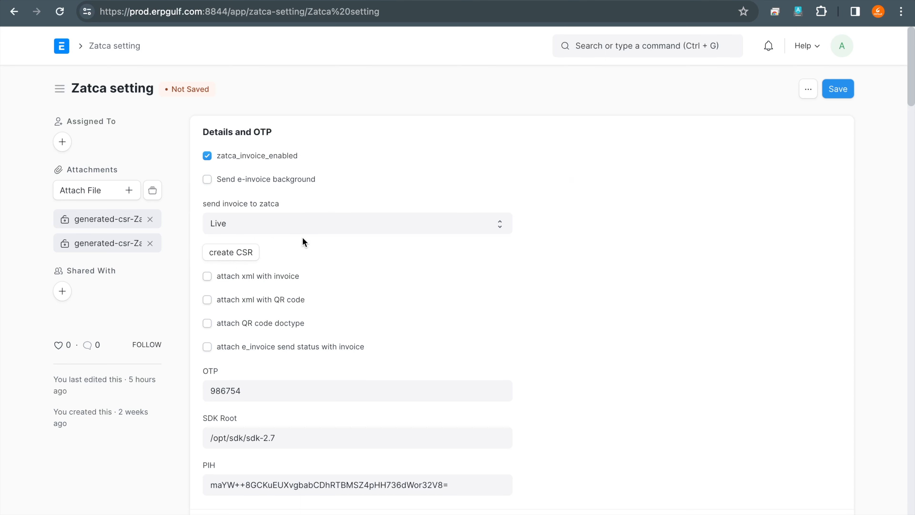
click(302, 228)
click(491, 294)
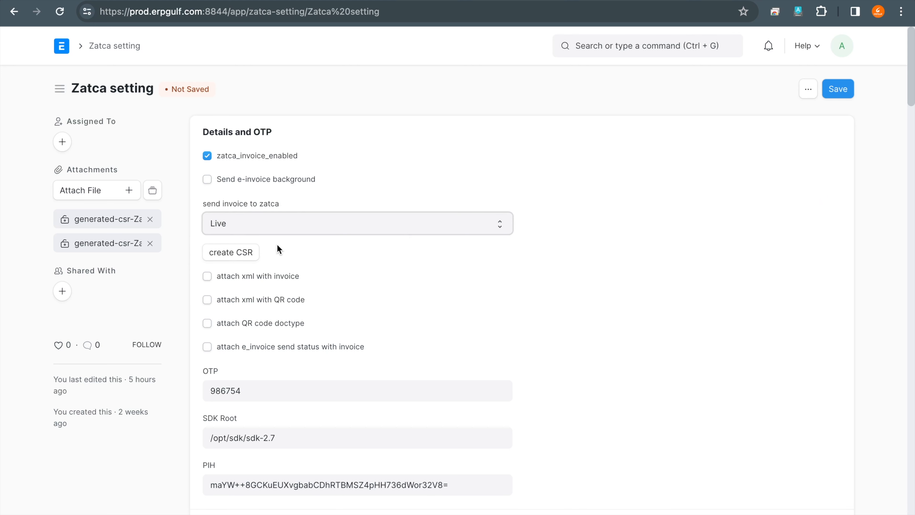
- Switch to the CSR configuration text file and circle its csr property entries with the annotation pen
key(ctrl+alt+a)
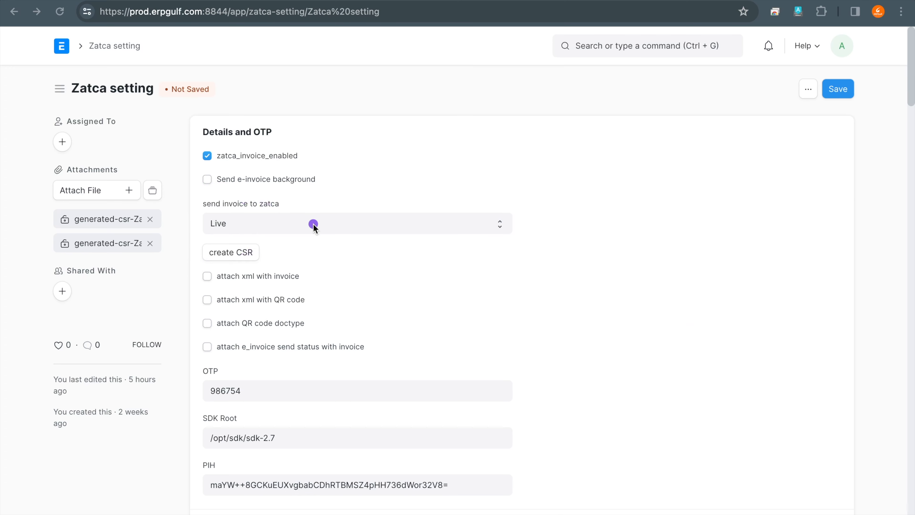
key(super+Tab)
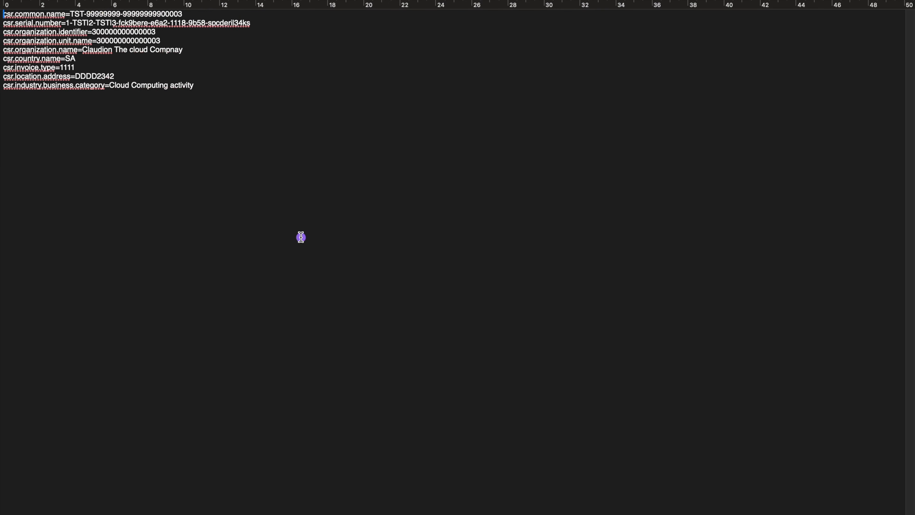
drag(84, 9, 47, 5)
key(ctrl+a)
mouse_move(96, 36)
mouse_down()
mouse_move(86, 6)
mouse_move(50, 47)
mouse_up()
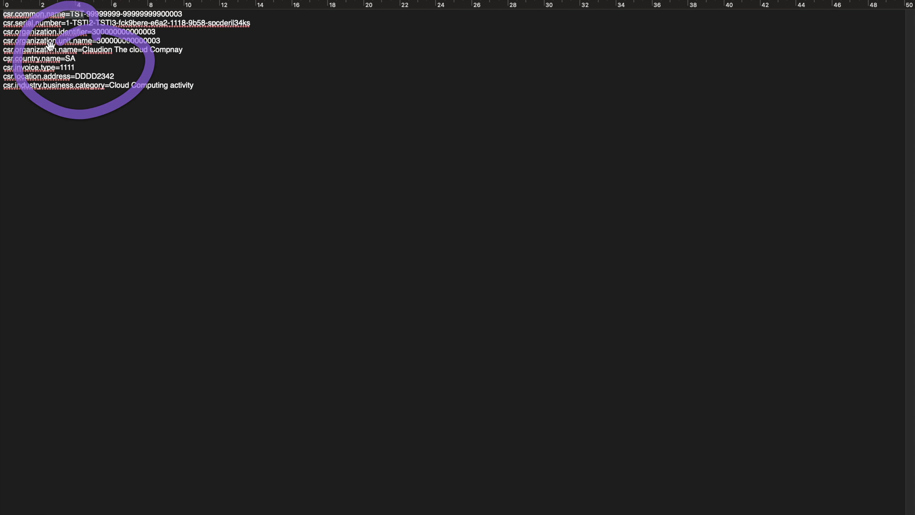
- Return to Zatca setting in the browser and circle create CSR and the generated-csr attachments
key(super+Tab)
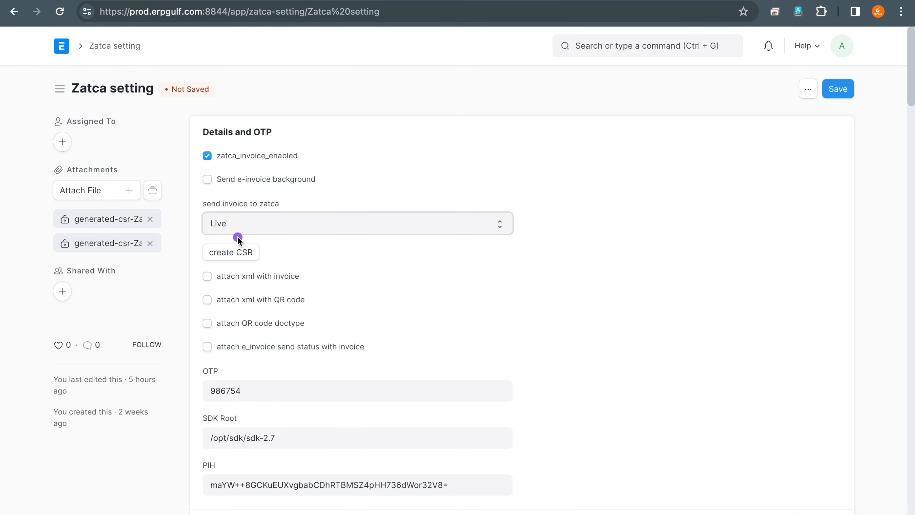
mouse_move(241, 230)
mouse_down()
mouse_move(216, 221)
mouse_move(182, 255)
mouse_up()
mouse_move(254, 228)
mouse_down()
mouse_move(220, 231)
mouse_move(288, 234)
mouse_move(244, 237)
mouse_up()
mouse_move(122, 190)
mouse_down()
mouse_move(51, 190)
mouse_move(170, 188)
mouse_move(18, 200)
mouse_up()
mouse_move(106, 176)
mouse_down()
mouse_move(75, 177)
mouse_move(143, 179)
mouse_move(34, 209)
mouse_up()
mouse_move(247, 239)
mouse_down()
mouse_move(249, 275)
mouse_move(176, 239)
mouse_up()
mouse_move(109, 205)
mouse_down()
mouse_move(126, 256)
mouse_move(119, 194)
mouse_up()
- Circle the OTP field with the annotation pen and clear the markings
mouse_move(241, 362)
mouse_down()
mouse_move(204, 413)
mouse_move(175, 415)
mouse_up()
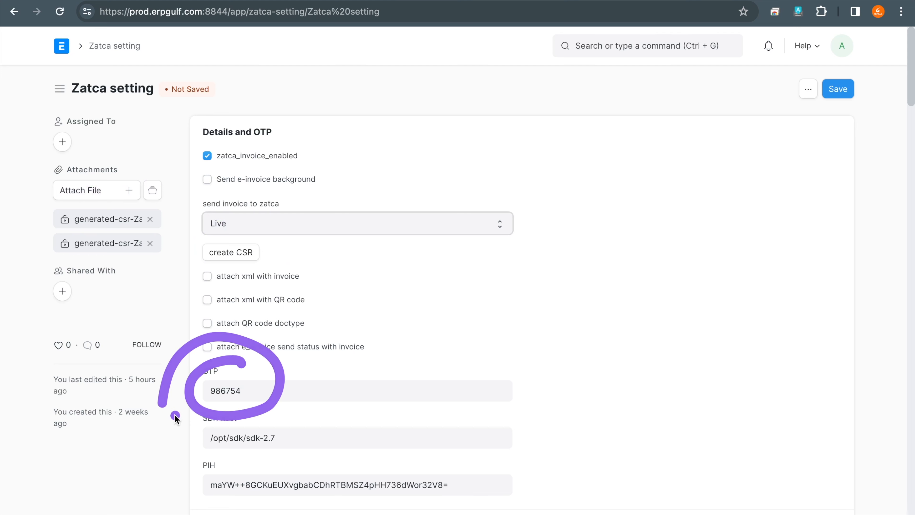
mouse_move(247, 351)
mouse_down()
mouse_move(187, 404)
mouse_move(183, 381)
mouse_up()
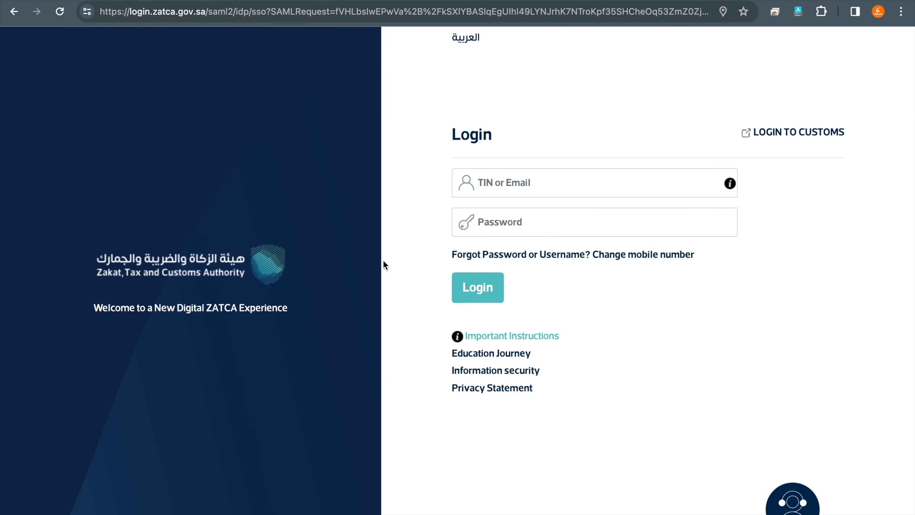
mouse_move(500, 165)
mouse_down()
mouse_move(417, 288)
mouse_move(400, 155)
mouse_up()
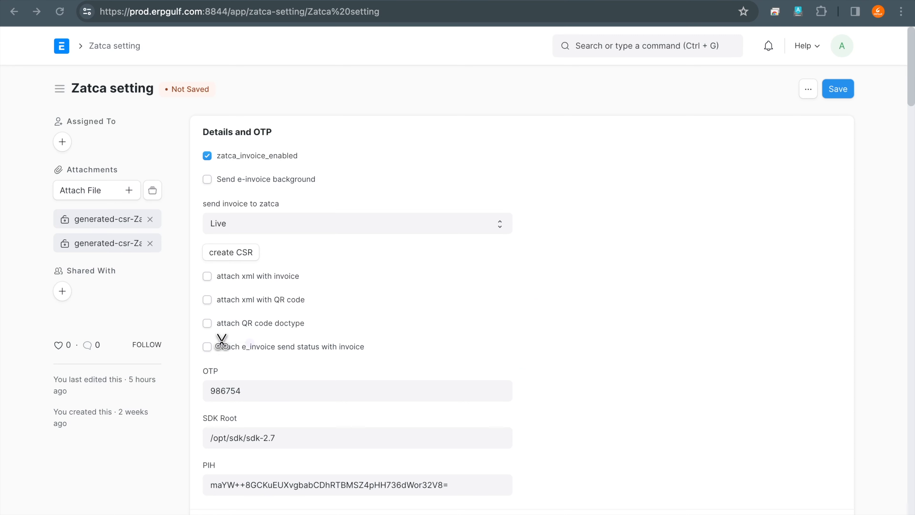
- Circle the OTP field again and the PIH field with the annotation pen, and clear the markings
key(ctrl+a)
mouse_move(234, 347)
mouse_down()
mouse_move(221, 344)
mouse_move(230, 374)
mouse_up()
key(ctrl+a)
scroll(271, 364, down, 2)
scroll(270, 363, down, 2)
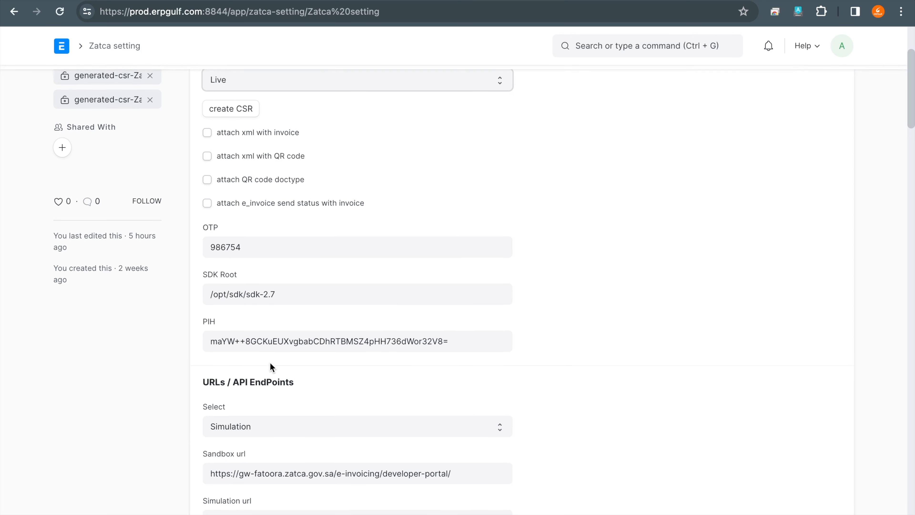
scroll(272, 367, up, 1)
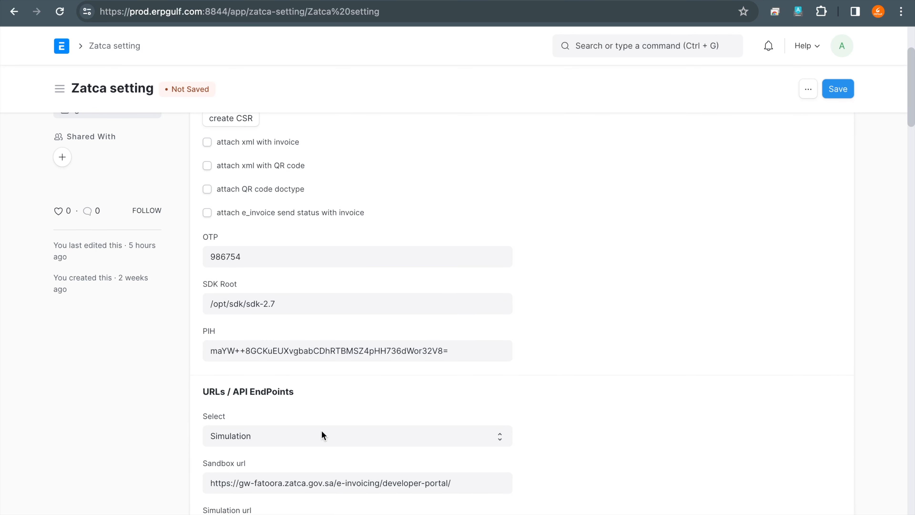
mouse_move(234, 332)
mouse_down()
mouse_move(221, 317)
mouse_move(252, 379)
mouse_move(248, 301)
mouse_up()
key(Escape)
- Handwrite "HASH" with the annotation pen in the blank area beside the Details and OTP fields
drag(476, 185, 492, 245)
drag(525, 164, 534, 235)
mouse_move(490, 216)
mouse_down()
mouse_move(527, 197)
mouse_move(506, 245)
mouse_up()
drag(548, 169, 552, 233)
drag(505, 216, 541, 203)
mouse_move(574, 228)
mouse_down()
mouse_move(595, 159)
mouse_move(606, 226)
mouse_up()
drag(585, 200, 601, 196)
drag(661, 168, 640, 225)
drag(671, 177, 681, 234)
drag(714, 157, 712, 242)
drag(666, 205, 703, 198)
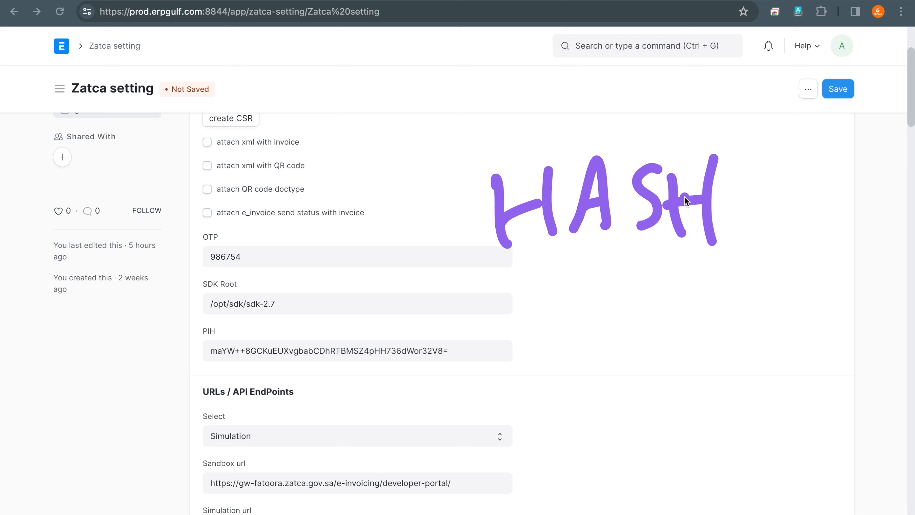
- Circle the handwritten HASH note and the PIH field with the annotation pen
click(609, 250)
mouse_move(704, 130)
mouse_down()
mouse_move(626, 108)
mouse_move(782, 271)
mouse_move(638, 134)
mouse_up()
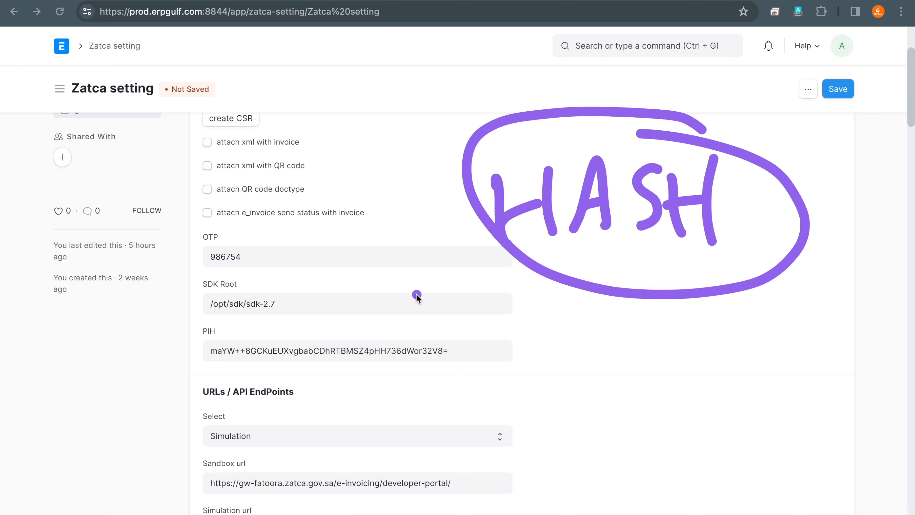
mouse_move(231, 319)
mouse_down()
mouse_move(254, 388)
mouse_move(461, 314)
mouse_move(233, 317)
mouse_up()
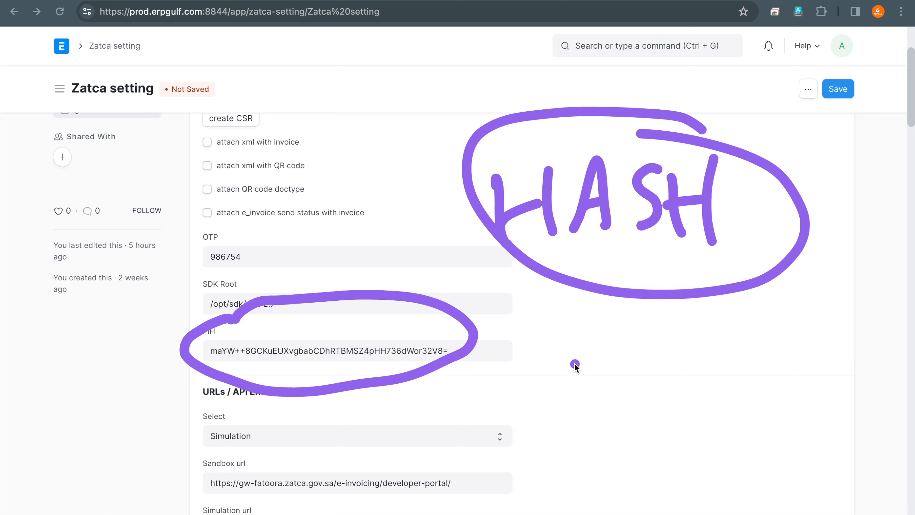
- Handwrite "PIH" beside the circled PIH field and clear the annotations
drag(562, 346, 570, 407)
mouse_move(564, 336)
mouse_down()
mouse_move(604, 348)
mouse_move(573, 375)
mouse_up()
drag(640, 343, 644, 397)
drag(678, 324, 687, 402)
drag(715, 323, 720, 405)
drag(676, 369, 725, 363)
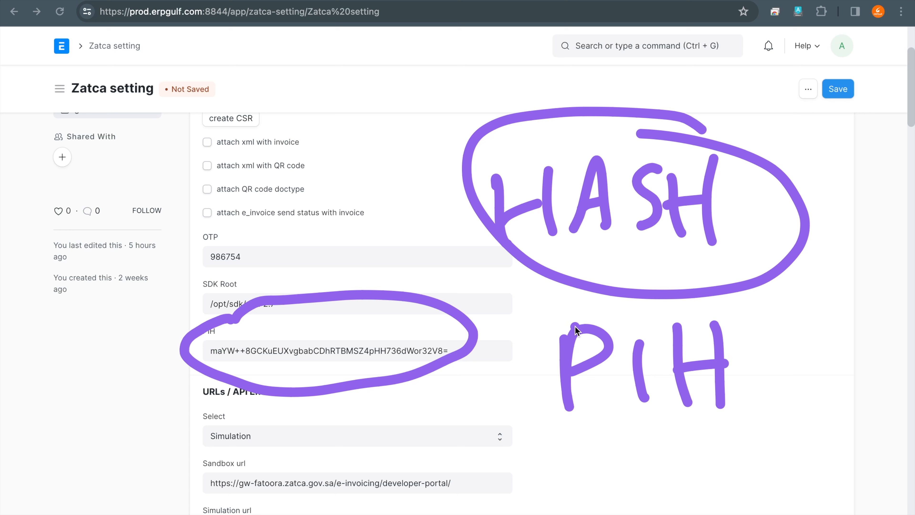
key(Escape)
key(ctrl+f)
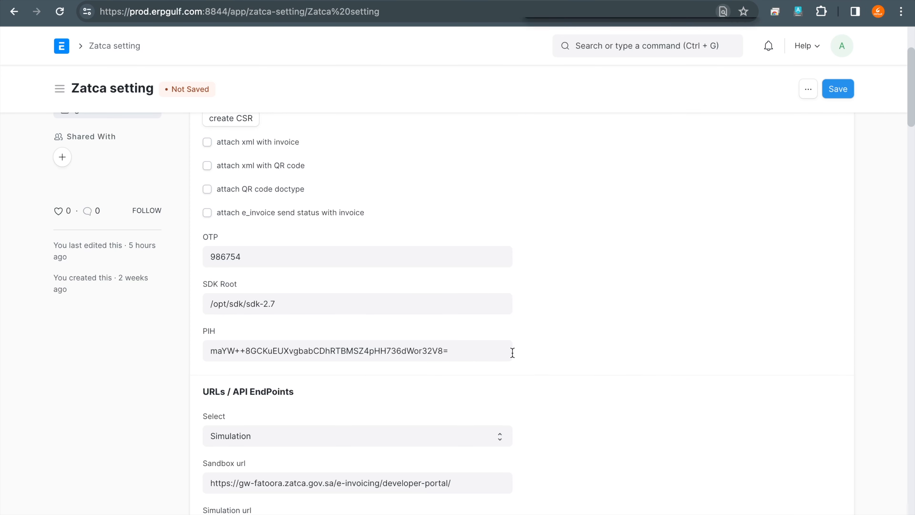
key(ctrl+a)
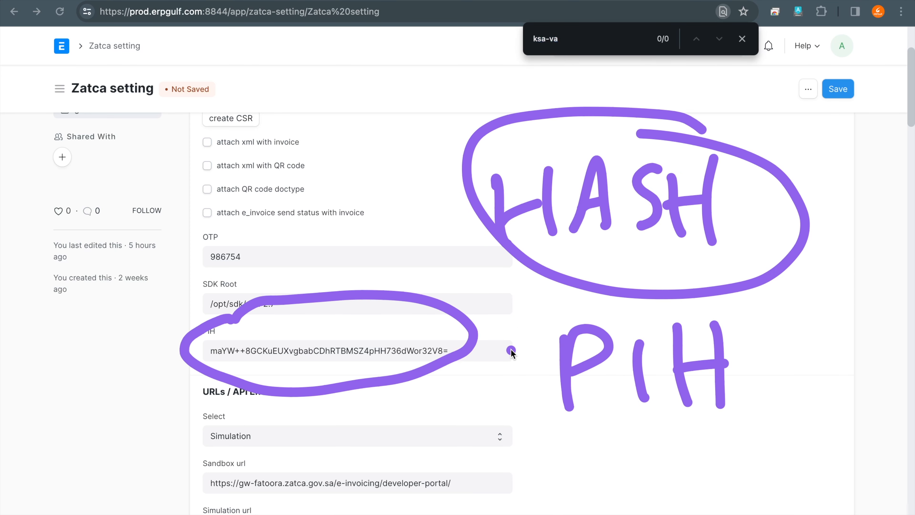
- Draw an arrow from the PIH field to a handwritten "Base64" note and circle the PIH value
mouse_move(506, 349)
mouse_down()
mouse_move(576, 336)
mouse_move(568, 362)
mouse_up()
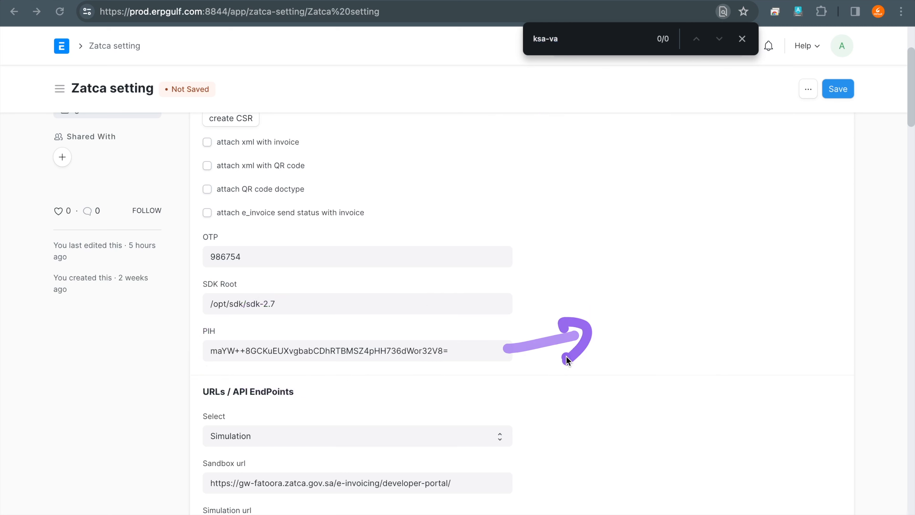
drag(494, 353, 570, 351)
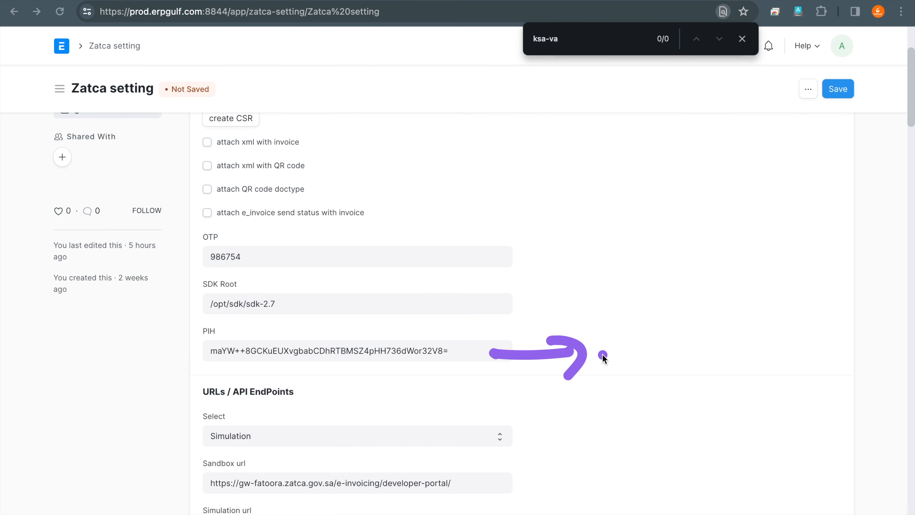
mouse_move(610, 326)
mouse_down()
mouse_move(639, 364)
mouse_move(670, 334)
mouse_move(705, 323)
mouse_move(746, 346)
mouse_up()
drag(769, 298, 760, 333)
mouse_move(808, 294)
mouse_down()
mouse_move(801, 317)
mouse_move(825, 333)
mouse_up()
drag(812, 317, 811, 376)
mouse_move(753, 395)
mouse_down()
mouse_move(755, 386)
mouse_move(732, 388)
mouse_up()
mouse_move(308, 325)
mouse_down()
mouse_move(179, 322)
mouse_move(445, 386)
mouse_move(169, 331)
mouse_up()
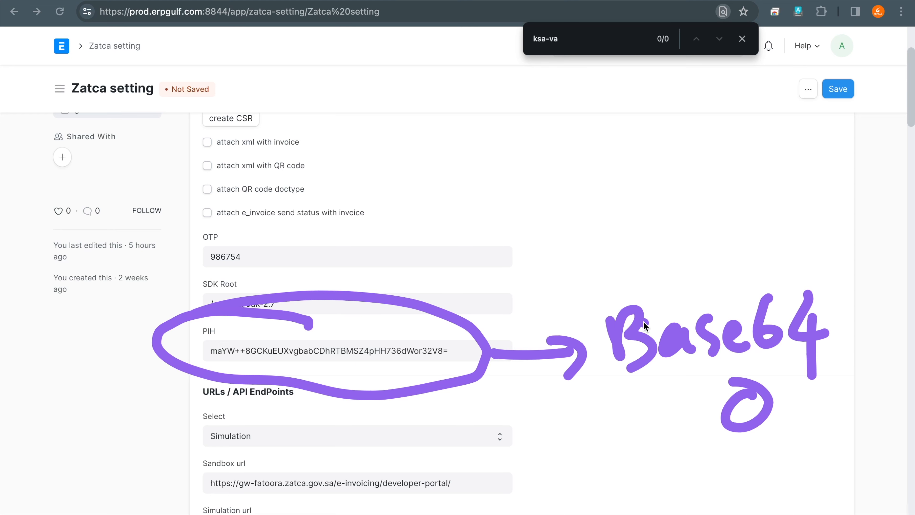
key(Escape)
- Highlight the whole PIH value by selecting its text, and leave annotation mode
scroll(645, 326, down, 3)
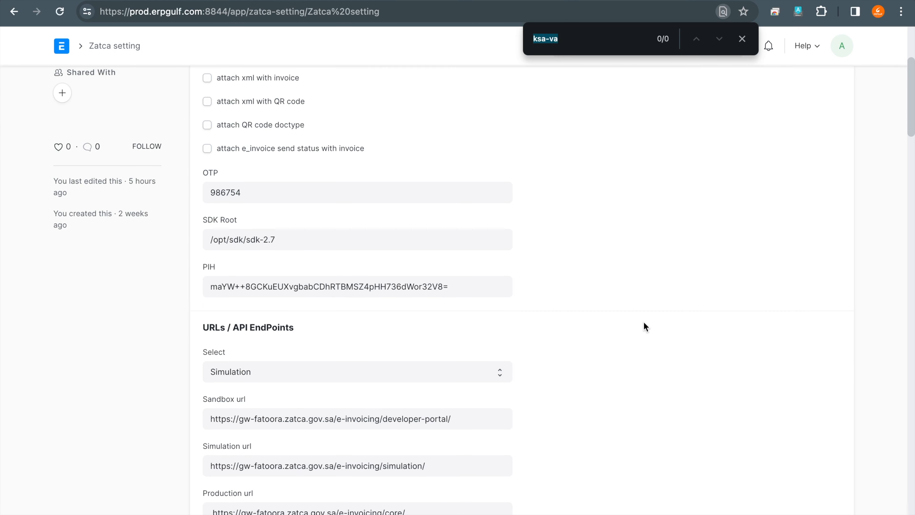
scroll(645, 326, down, 1)
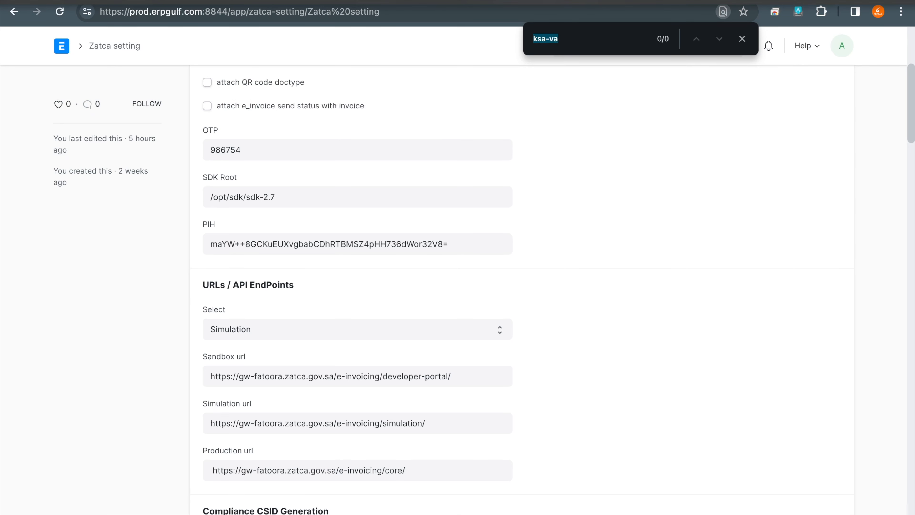
click(664, 0)
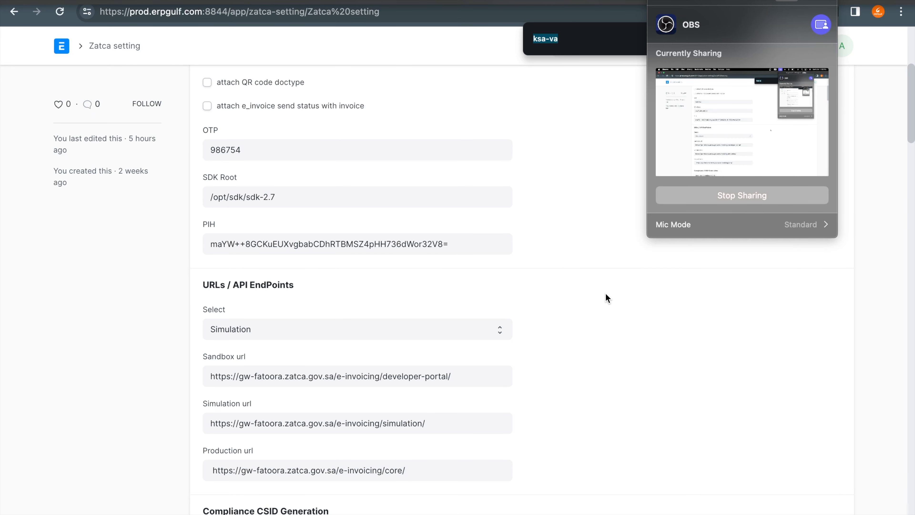
drag(210, 246, 328, 269)
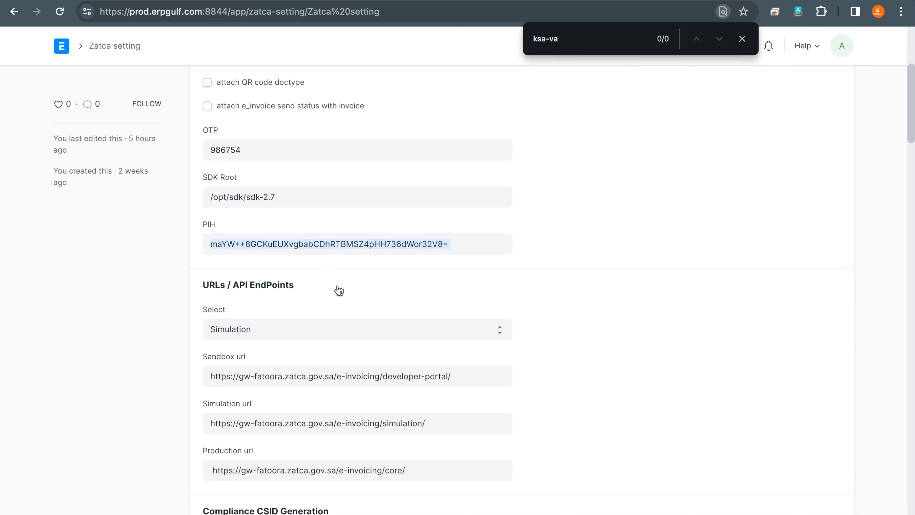
drag(362, 273, 340, 255)
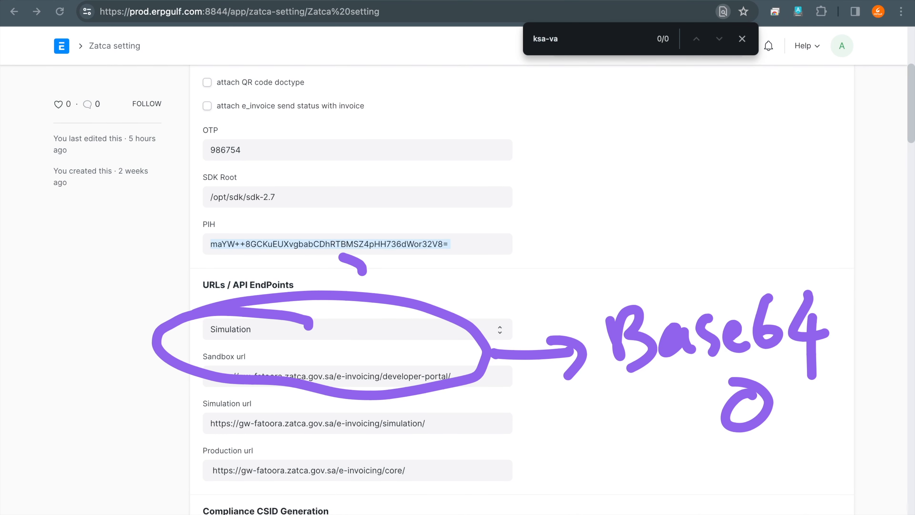
key(Escape)
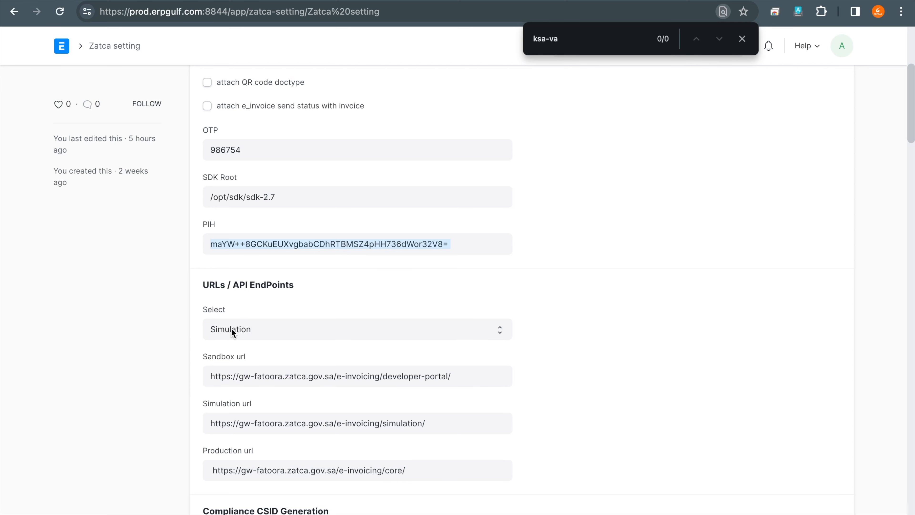
- Clear the old annotations and circle the Select field under URLs / API EndPoints twice with the annotation pen
key(ctrl+a)
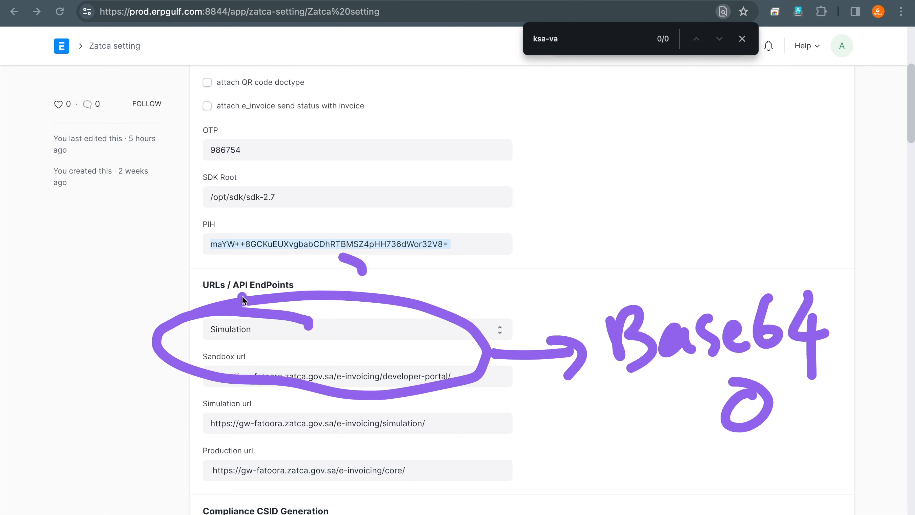
mouse_move(234, 306)
mouse_down()
mouse_move(230, 296)
mouse_move(186, 319)
mouse_up()
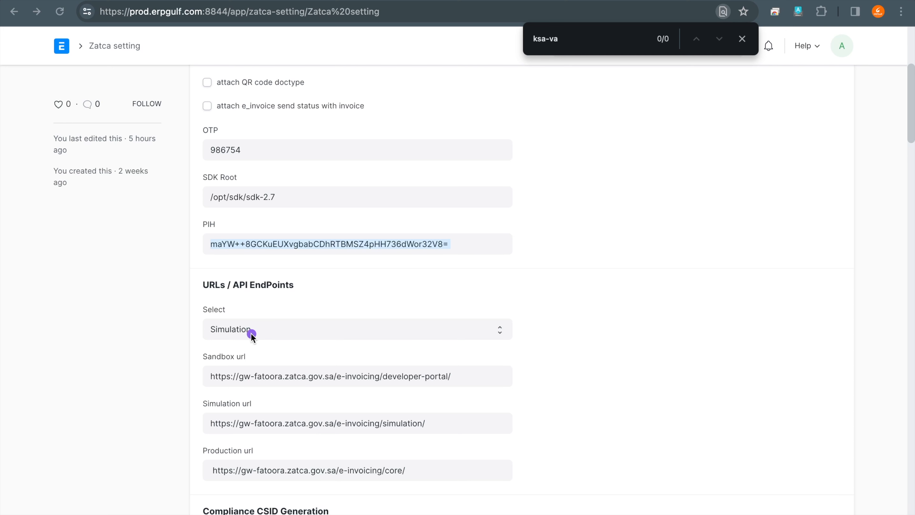
mouse_move(236, 306)
mouse_down()
mouse_move(286, 323)
mouse_move(179, 321)
mouse_up()
- Switch to the ZATCA login page and return to the Zatca setting page
key(ctrl+Tab)
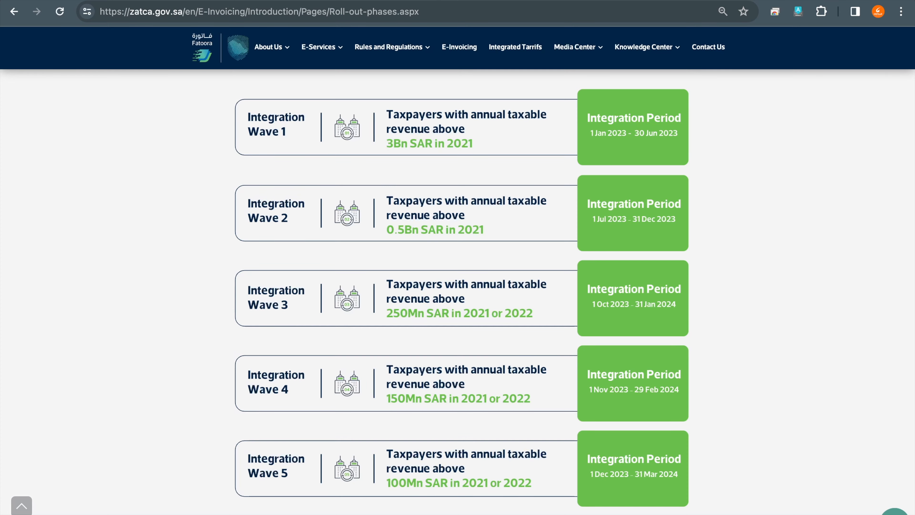
key(ctrl+Tab)
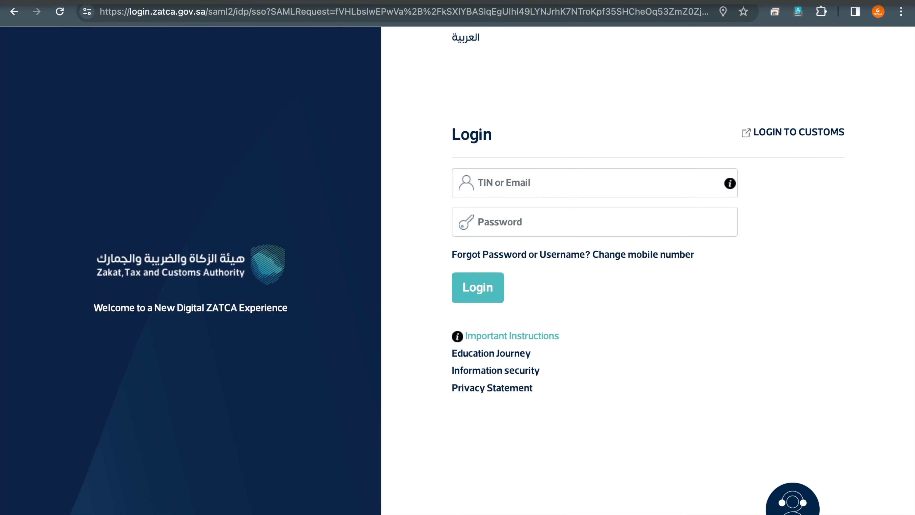
click(659, 1)
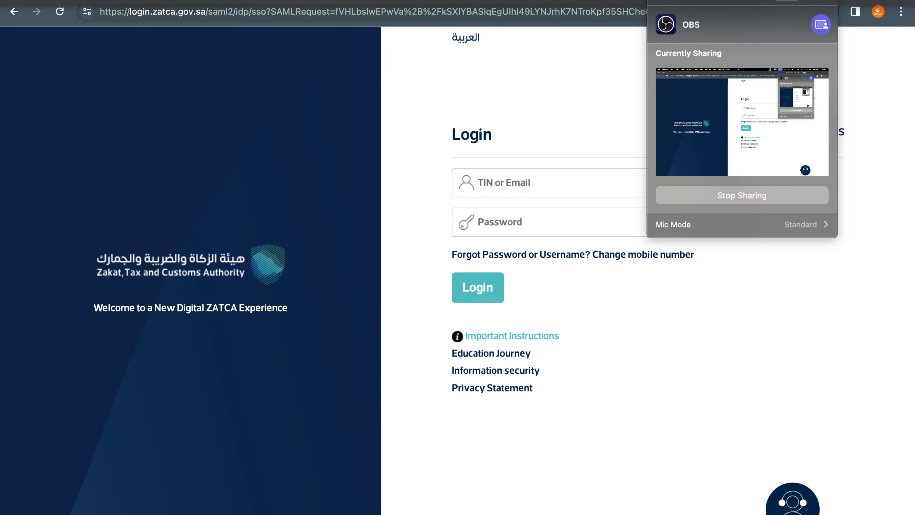
click(382, 235)
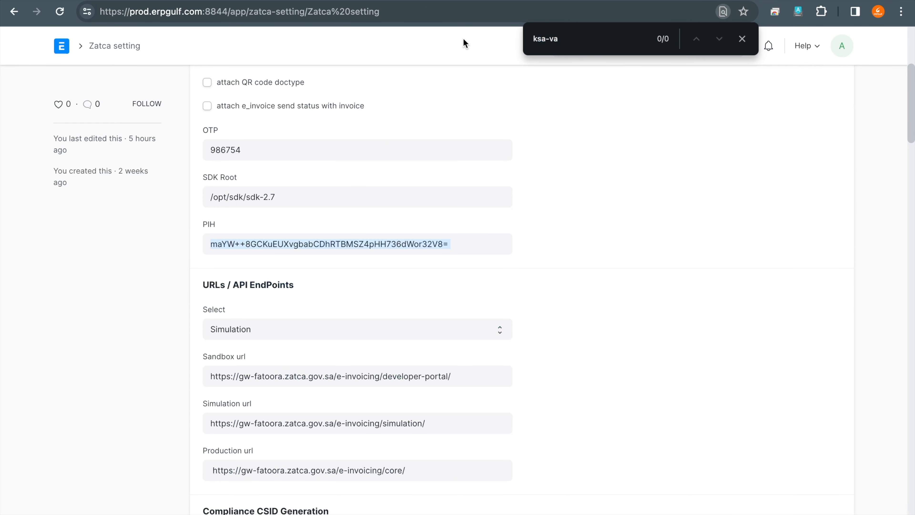
- Circle the OTP field with the annotation pen and review the URLs / API EndPoints selection options without changing the choice
scroll(321, 309, down, 1)
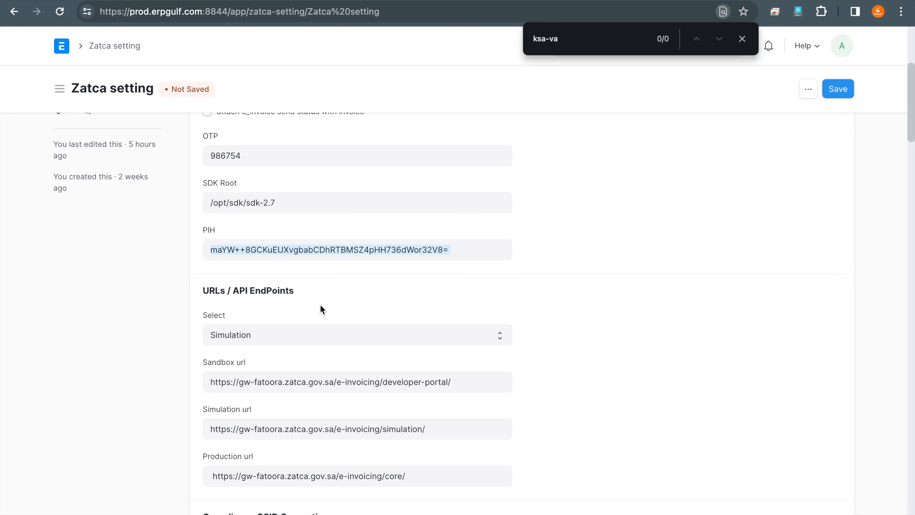
mouse_move(279, 135)
mouse_down()
mouse_move(261, 126)
mouse_move(279, 149)
mouse_move(171, 131)
mouse_up()
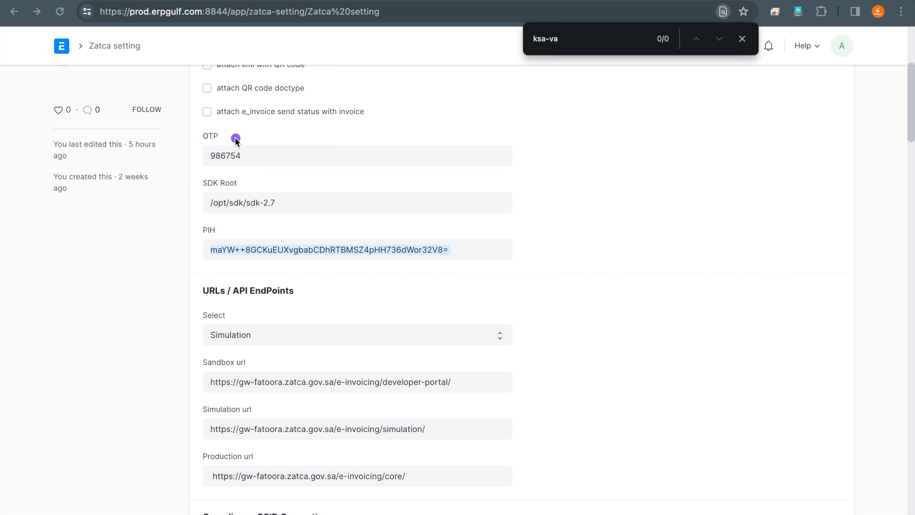
mouse_move(239, 121)
mouse_down()
mouse_move(237, 182)
mouse_move(212, 144)
mouse_up()
click(275, 339)
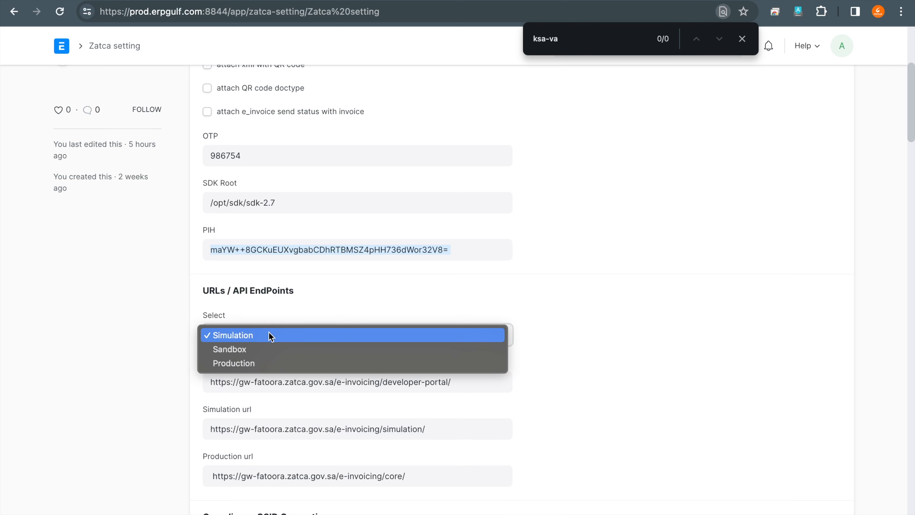
click(155, 372)
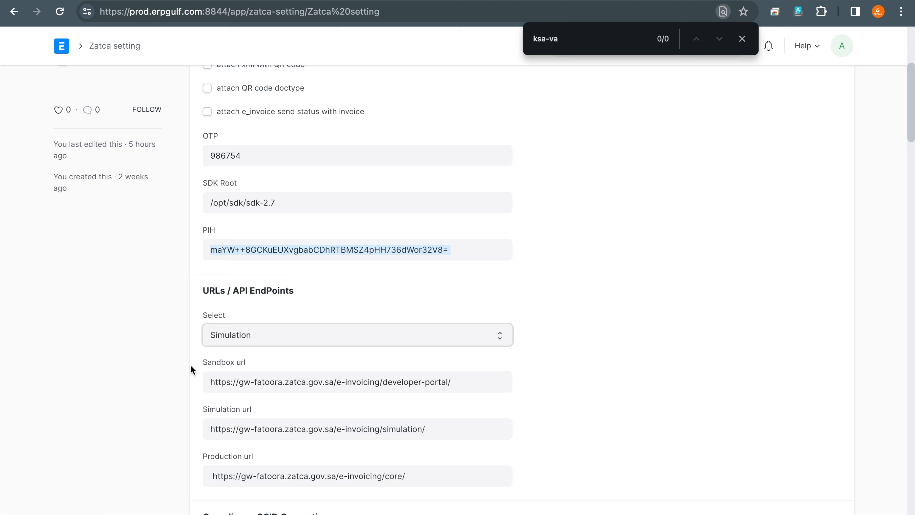
- Circle the Sandbox url label and the developer-portal part of its address with the annotation pen
click(242, 350)
click(222, 351)
mouse_move(209, 354)
mouse_down()
mouse_move(419, 391)
mouse_move(291, 339)
mouse_move(262, 346)
mouse_up()
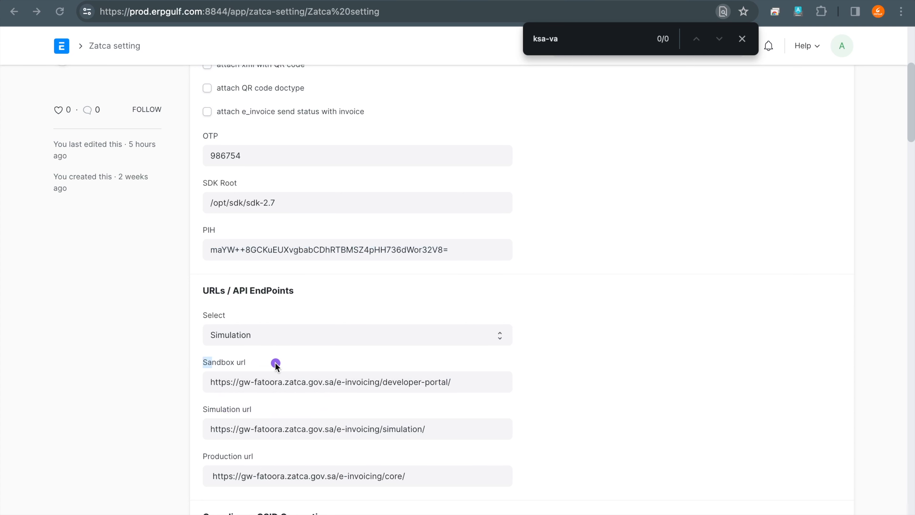
mouse_move(242, 394)
mouse_down()
mouse_move(199, 352)
mouse_move(481, 387)
mouse_move(219, 350)
mouse_move(232, 340)
mouse_up()
mouse_move(284, 373)
mouse_down()
mouse_move(256, 360)
mouse_move(268, 371)
mouse_up()
mouse_move(438, 384)
mouse_down()
mouse_move(431, 373)
mouse_move(454, 401)
mouse_move(433, 366)
mouse_up()
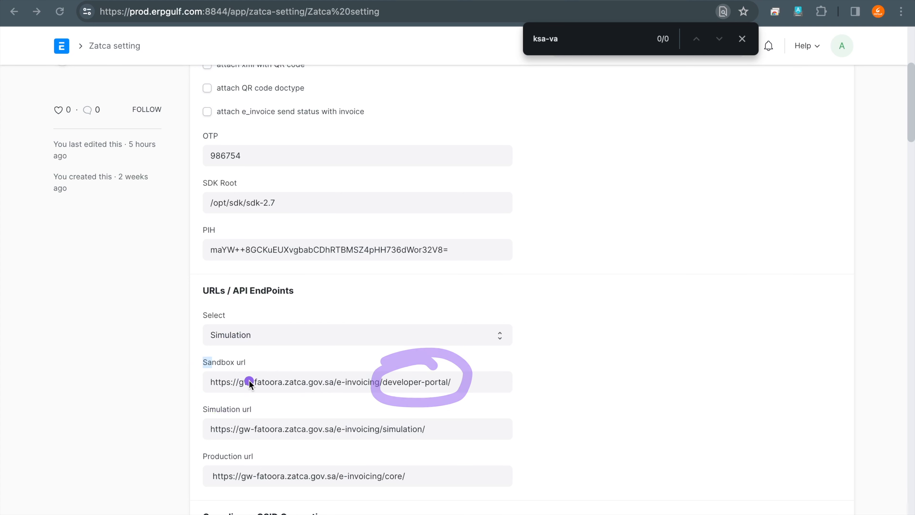
mouse_move(235, 333)
mouse_down()
mouse_move(203, 377)
mouse_move(225, 351)
mouse_up()
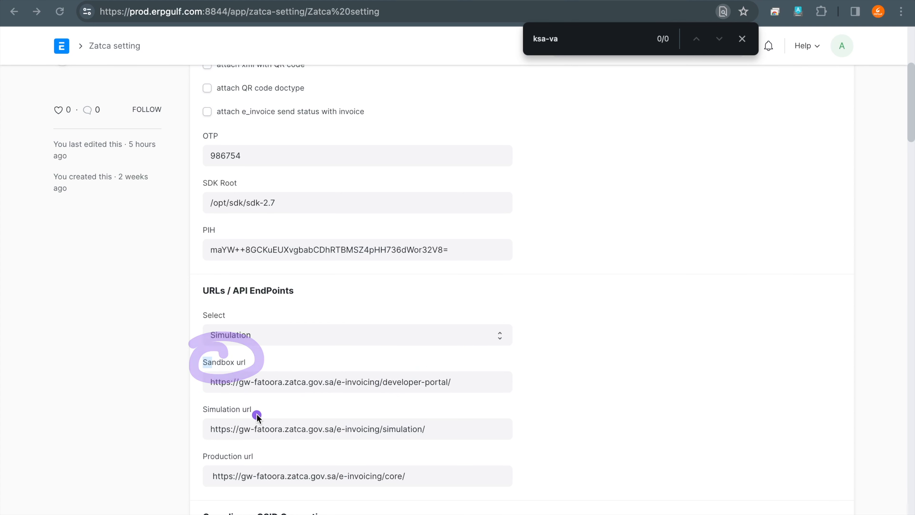
- Circle the Simulation url label and the simulation and core endings of the simulation and production addresses
mouse_move(249, 383)
mouse_down()
mouse_move(172, 402)
mouse_move(216, 393)
mouse_up()
mouse_move(414, 411)
mouse_down()
mouse_move(368, 446)
mouse_move(451, 404)
mouse_move(409, 406)
mouse_move(423, 409)
mouse_up()
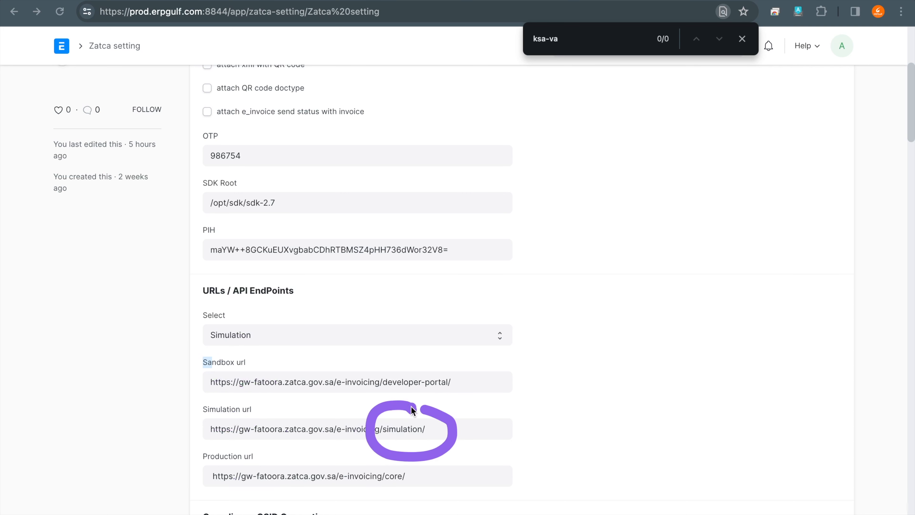
mouse_move(390, 479)
mouse_down()
mouse_move(422, 494)
mouse_move(363, 481)
mouse_move(402, 485)
mouse_move(408, 442)
mouse_up()
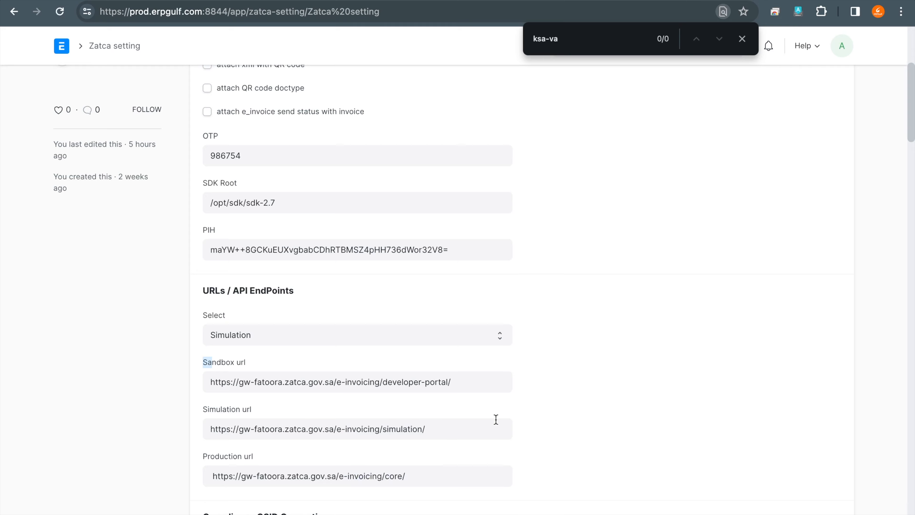
- Circle the Compliance CSID Generation heading and its Generate Compliance CSID control twice with the annotation pen
scroll(496, 422, down, 5)
scroll(496, 419, down, 2)
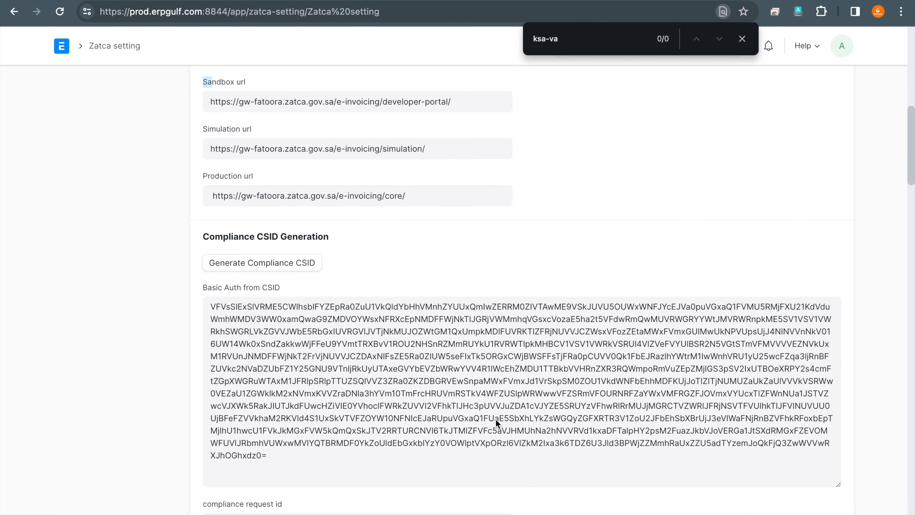
mouse_move(312, 249)
mouse_down()
mouse_move(259, 212)
mouse_move(358, 302)
mouse_move(159, 242)
mouse_up()
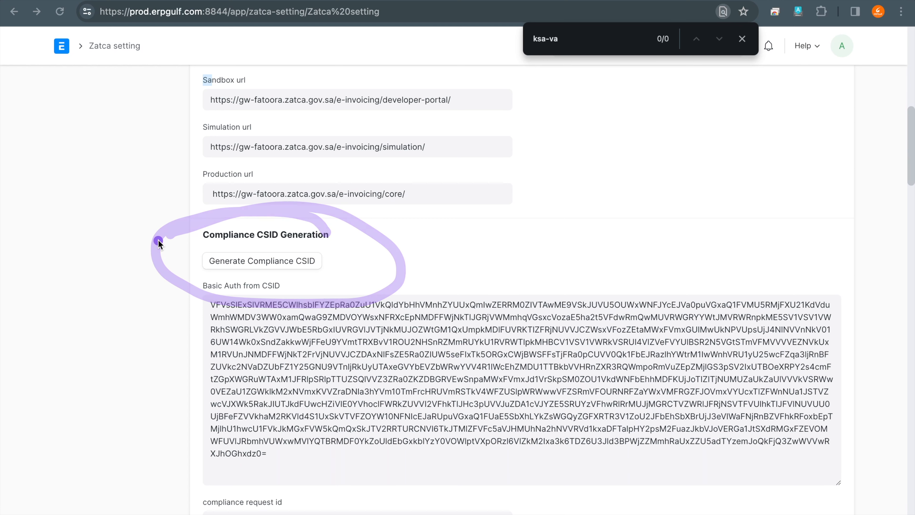
mouse_move(351, 212)
mouse_down()
mouse_move(223, 290)
mouse_move(162, 257)
mouse_up()
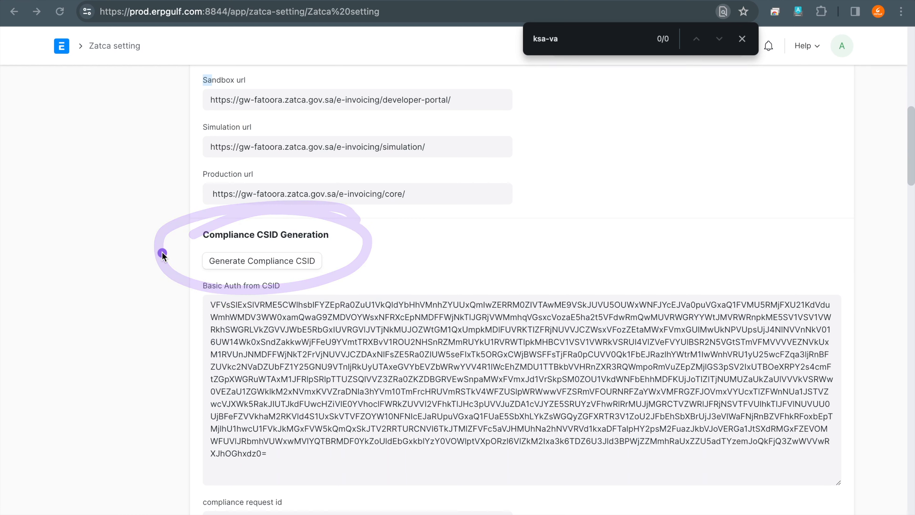
- Circle the Get compliance token item in the Excalidraw step list, and return to the Zatca setting page
key(Escape)
key(ctrl+Tab)
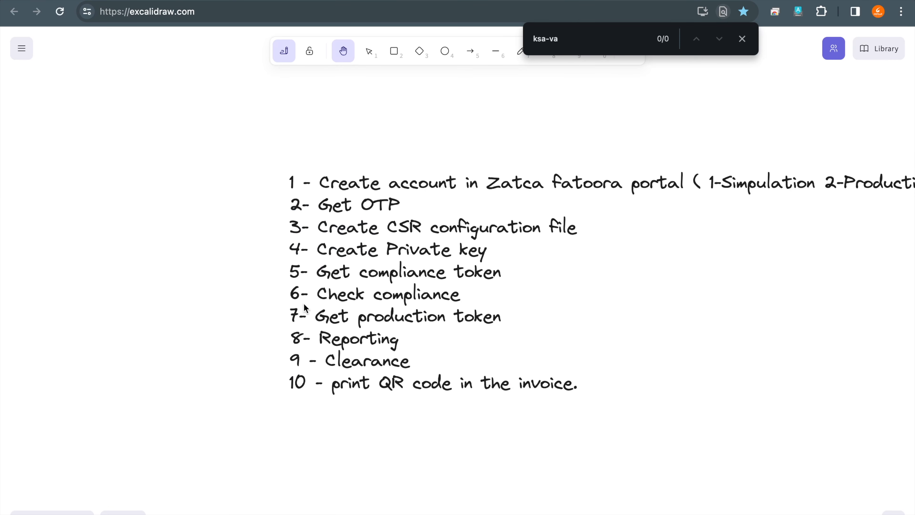
mouse_move(394, 250)
mouse_down()
mouse_move(321, 248)
mouse_move(460, 305)
mouse_move(355, 240)
mouse_up()
key(ctrl+Tab)
key(ctrl+Tab)
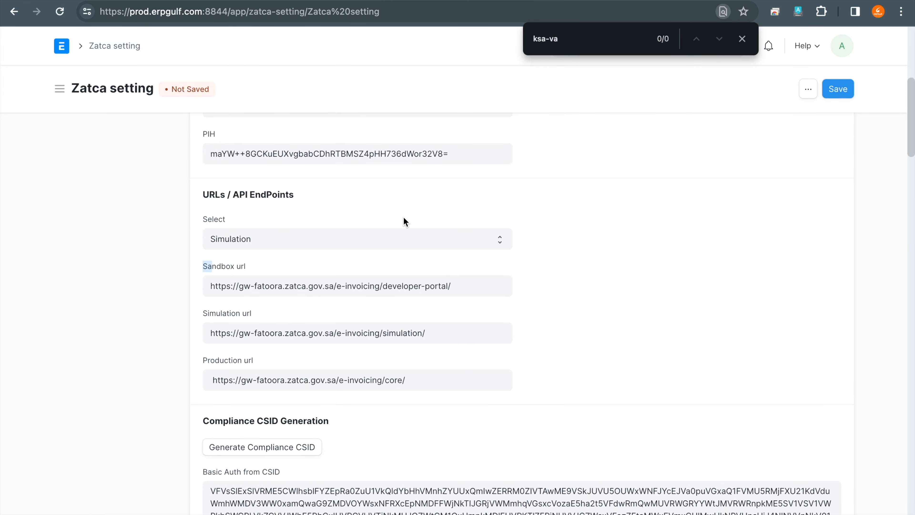
- Circle the Compliance CSID Generation section's generate control and the Basic Auth from CSID text with the annotation pen
scroll(405, 221, down, 4)
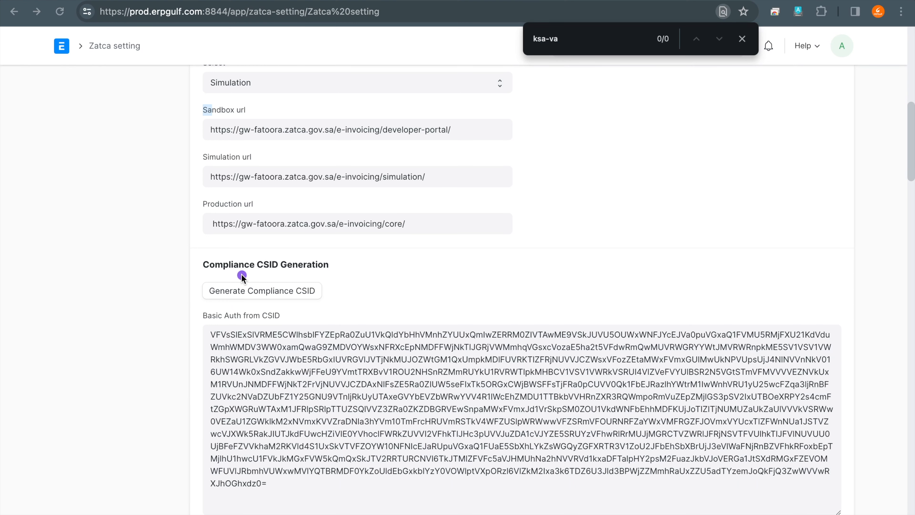
mouse_move(253, 251)
mouse_down()
mouse_move(187, 263)
mouse_move(358, 295)
mouse_move(207, 255)
mouse_up()
drag(244, 293, 288, 289)
mouse_move(260, 442)
mouse_down()
mouse_move(576, 482)
mouse_move(589, 355)
mouse_move(286, 347)
mouse_move(256, 414)
mouse_up()
mouse_move(688, 377)
mouse_down()
mouse_move(657, 362)
mouse_move(683, 381)
mouse_up()
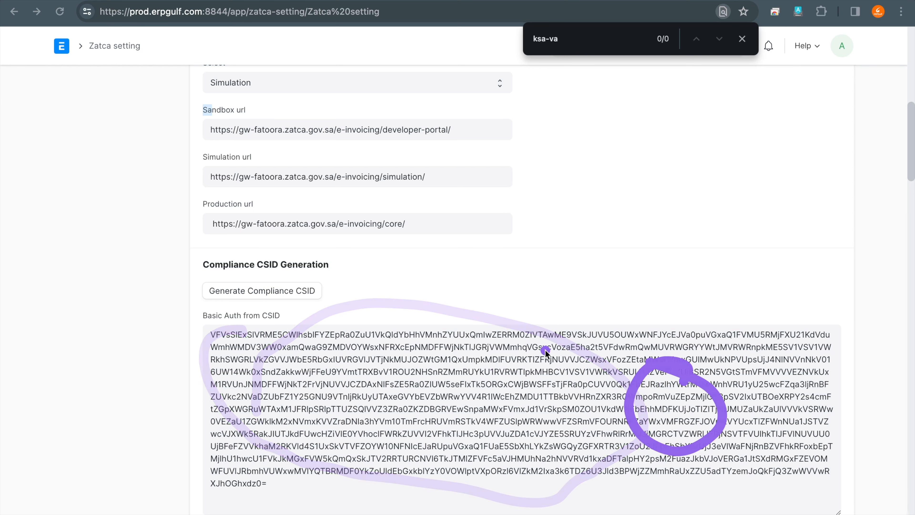
- Draw horizontal annotation strokes across the lines of the Basic Auth from CSID text and clear the annotations
drag(237, 348, 466, 357)
drag(255, 393, 511, 406)
drag(278, 439, 480, 444)
drag(286, 470, 555, 482)
drag(472, 389, 622, 397)
drag(512, 437, 638, 443)
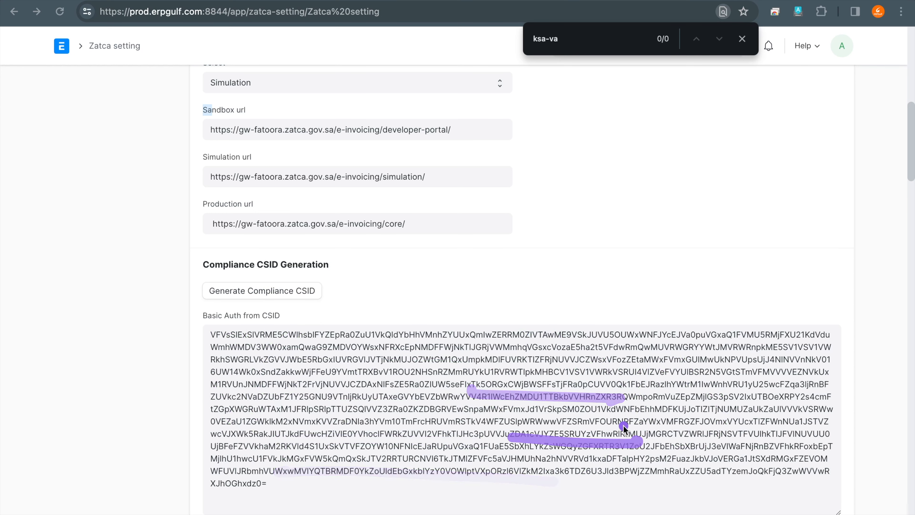
key(Escape)
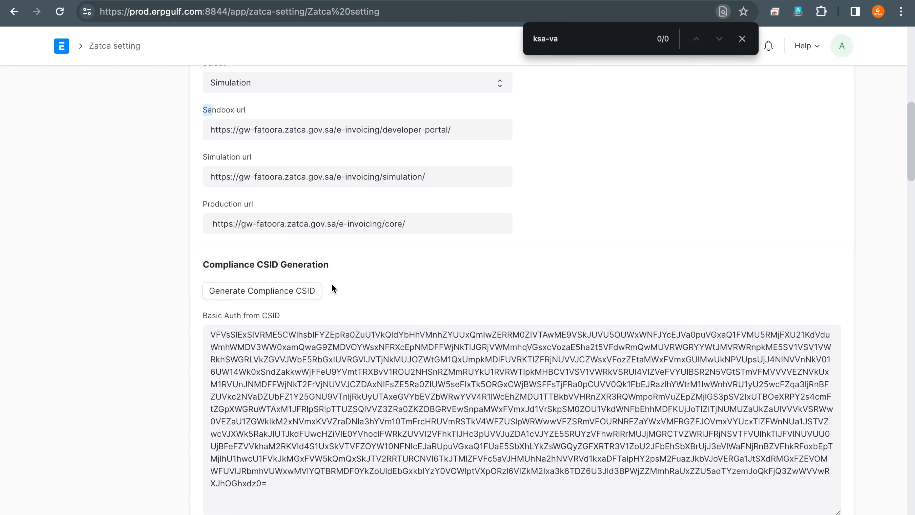
- Circle the Generate Compliance CSID control and review the Zatca setting form from its first section down to the compliance request id
key(ctrl+a)
mouse_move(172, 284)
mouse_down()
mouse_move(294, 249)
mouse_move(230, 249)
mouse_up()
scroll(244, 264, up, 10)
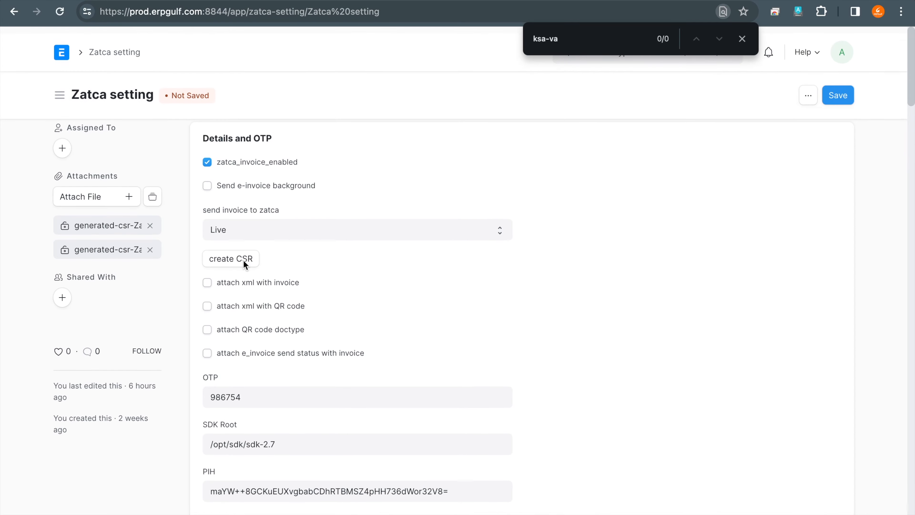
scroll(243, 259, down, 3)
scroll(244, 261, down, 2)
scroll(244, 263, down, 4)
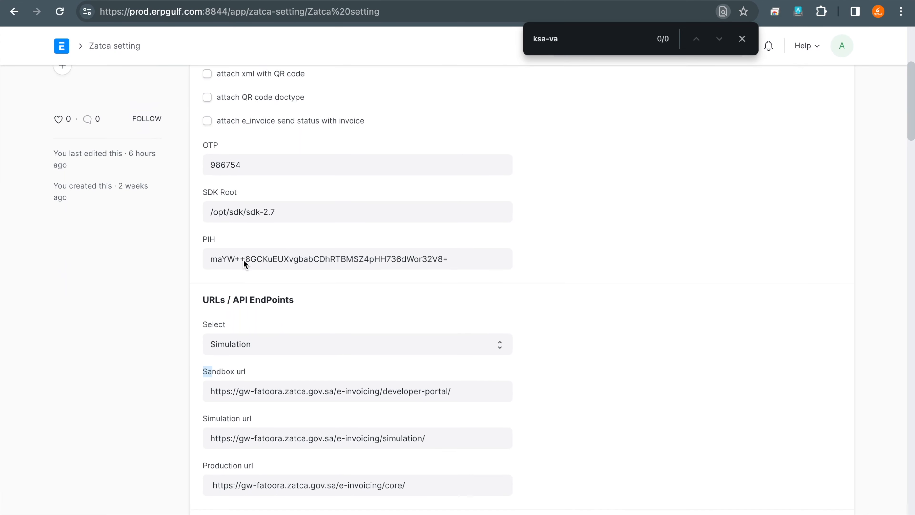
scroll(243, 258, down, 6)
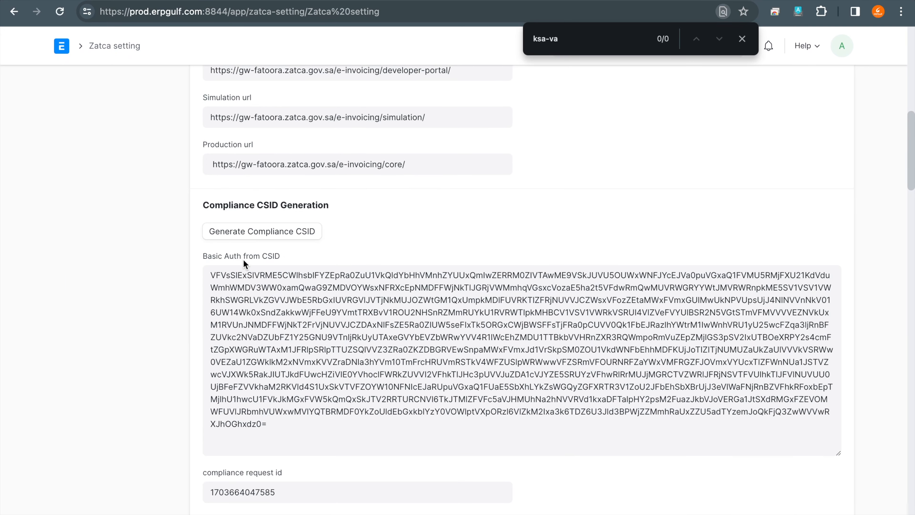
scroll(243, 259, down, 1)
scroll(243, 258, up, 1)
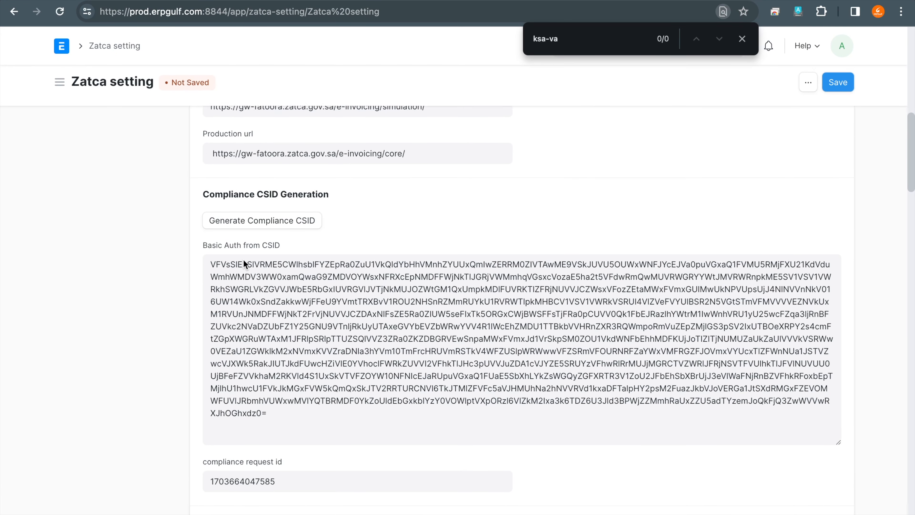
- Circle the compliance request id field and mark the Compliance CSID Generation section and its Basic Auth text with the annotation pen
click(280, 446)
mouse_move(250, 439)
mouse_down()
mouse_move(299, 506)
mouse_move(196, 453)
mouse_up()
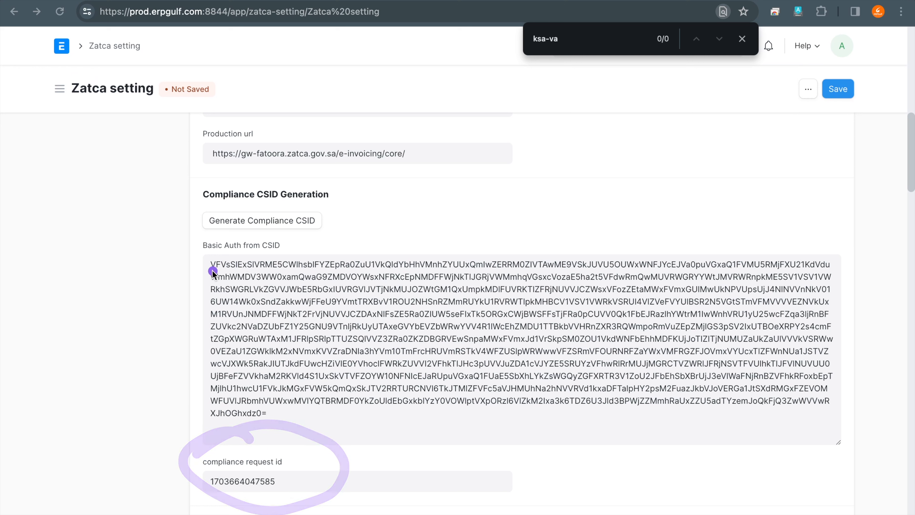
mouse_move(283, 191)
mouse_down()
mouse_move(228, 261)
mouse_move(273, 187)
mouse_up()
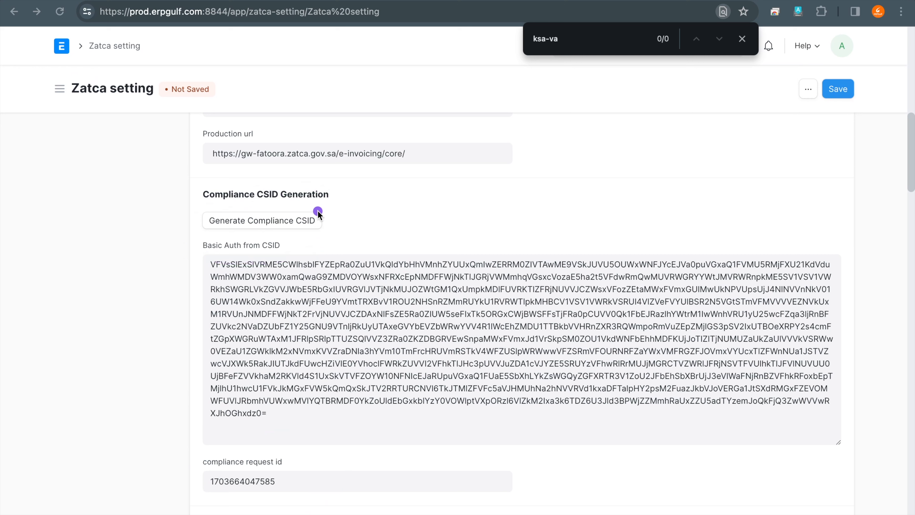
drag(216, 257, 247, 406)
mouse_move(254, 451)
mouse_down()
mouse_move(238, 446)
mouse_move(300, 497)
mouse_move(259, 435)
mouse_move(232, 451)
mouse_up()
- Underline the Zatca Compliance Check heading with the annotation pen and leave annotation mode
scroll(232, 450, down, 3)
scroll(232, 449, down, 2)
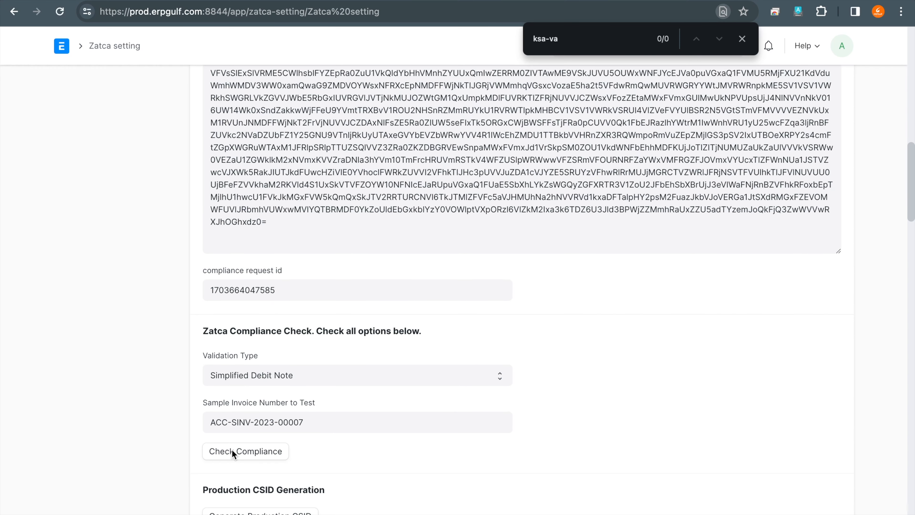
key(ctrl+a)
mouse_move(227, 337)
mouse_down()
mouse_move(281, 383)
mouse_move(241, 343)
mouse_move(437, 343)
mouse_move(428, 337)
mouse_up()
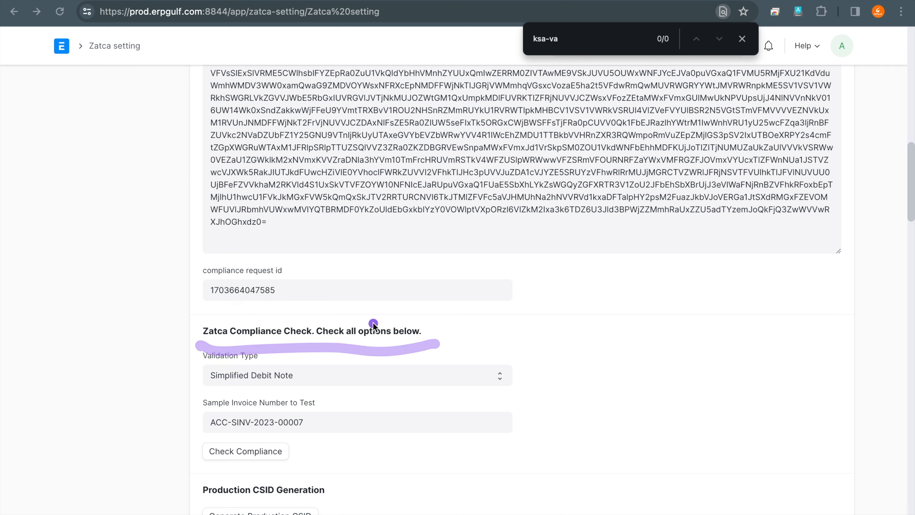
key(Escape)
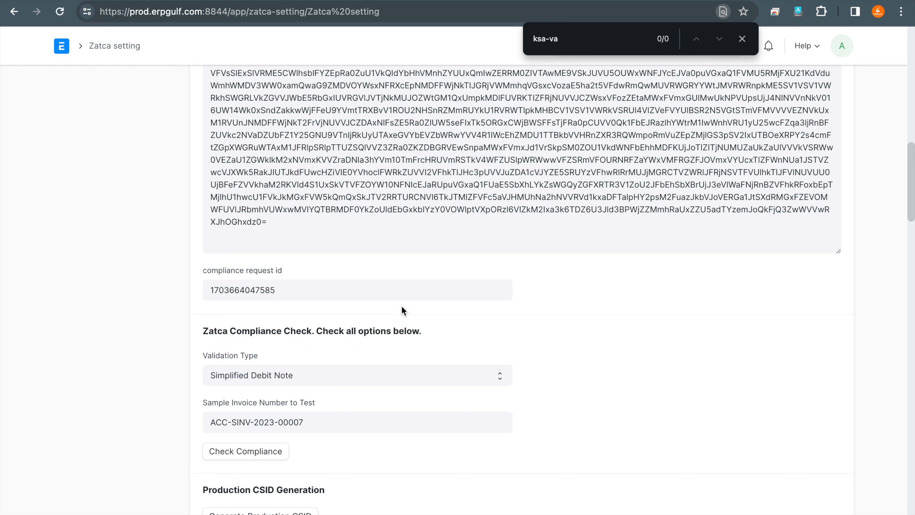
- Circle the Production CSID Generation section and the Check Compliance control with the annotation pen
scroll(267, 367, down, 2)
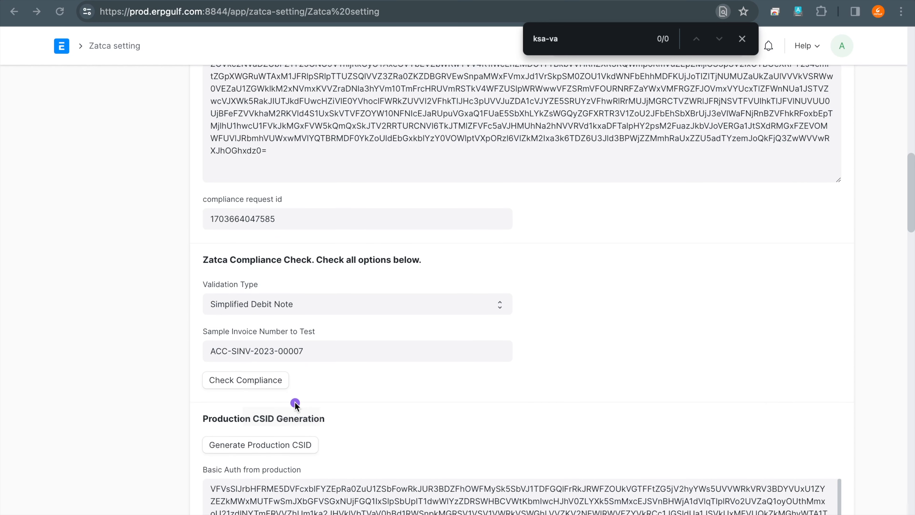
mouse_move(272, 405)
mouse_down()
mouse_move(178, 423)
mouse_move(355, 418)
mouse_move(231, 399)
mouse_up()
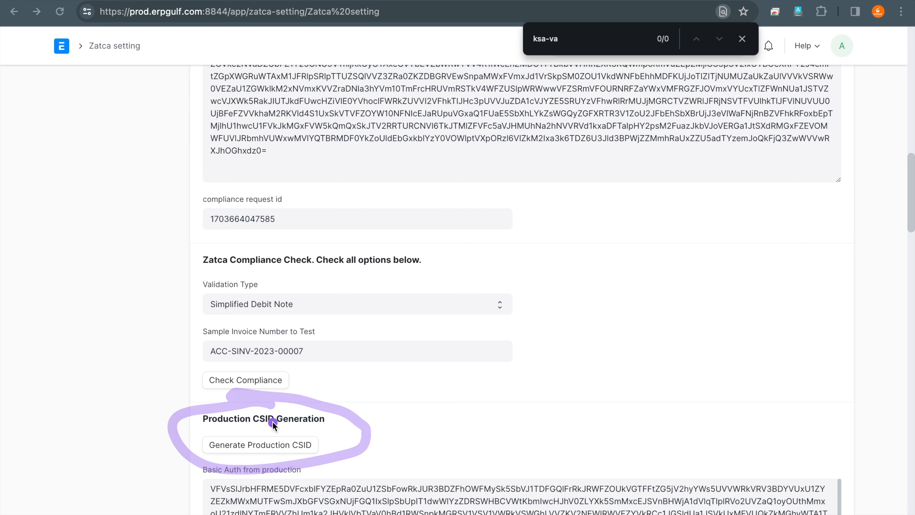
mouse_move(258, 355)
mouse_down()
mouse_move(241, 346)
mouse_move(310, 392)
mouse_up()
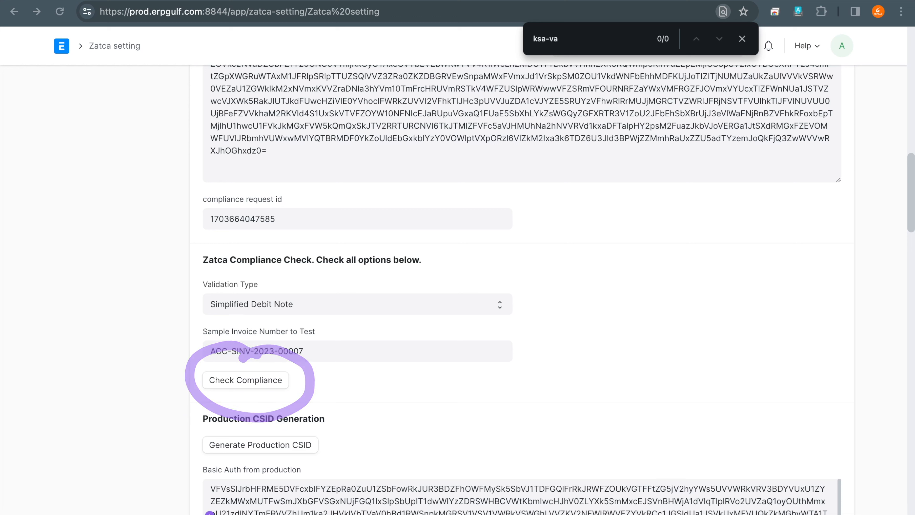
key(Escape)
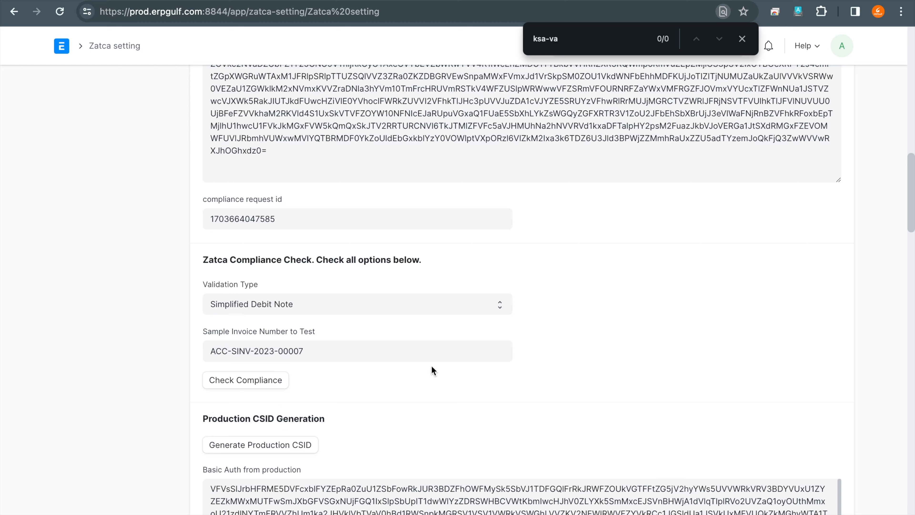
- Review the Validation Type options without changing the choice, and handwrite "Simplified Invoice" across the page with the annotation pen
click(449, 304)
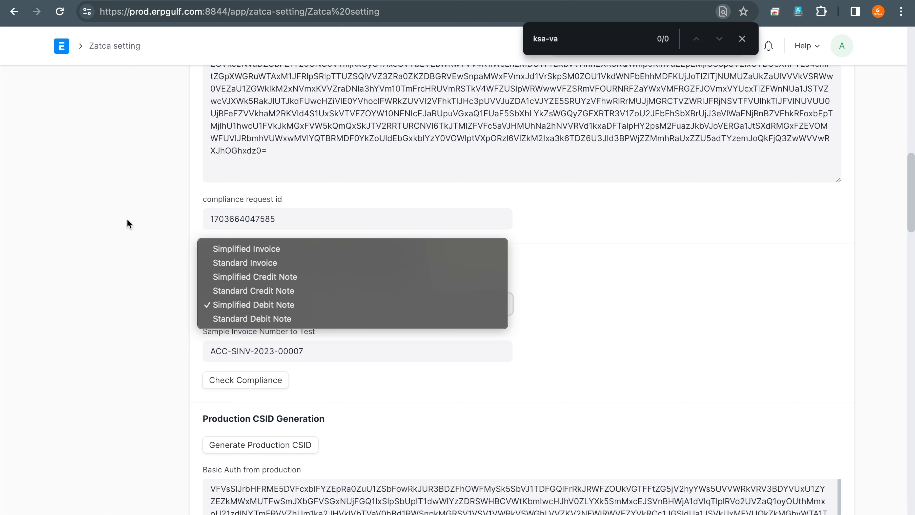
click(80, 216)
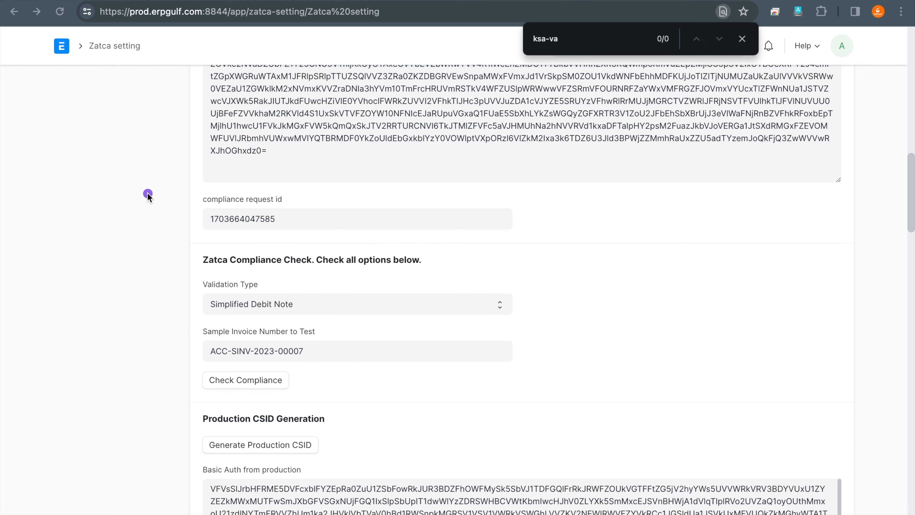
mouse_move(137, 144)
mouse_down()
mouse_move(146, 181)
mouse_move(119, 208)
mouse_up()
mouse_move(160, 173)
mouse_down()
mouse_move(173, 198)
mouse_move(97, 252)
mouse_up()
drag(145, 208, 159, 241)
mouse_move(166, 237)
mouse_down()
mouse_move(175, 214)
mouse_move(214, 238)
mouse_up()
drag(230, 206, 236, 236)
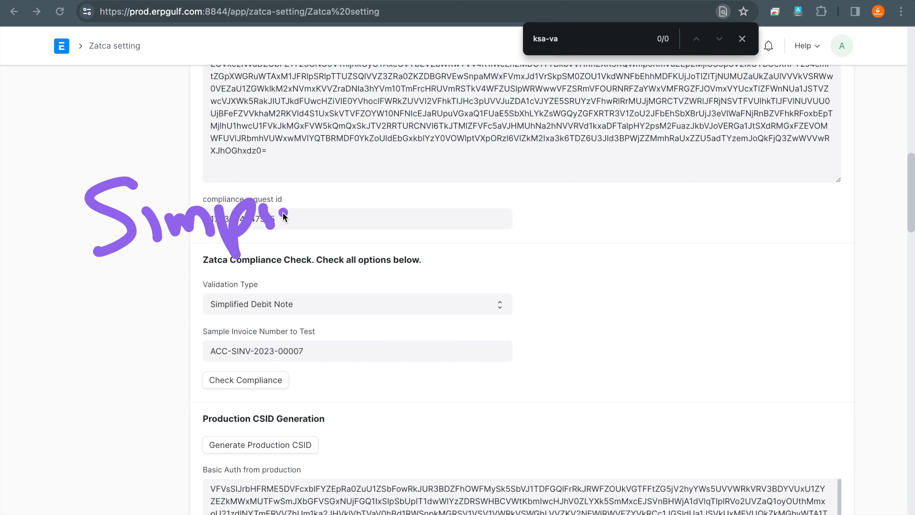
mouse_move(254, 173)
mouse_down()
mouse_move(270, 223)
mouse_move(292, 220)
mouse_move(329, 252)
mouse_move(341, 233)
mouse_up()
mouse_move(353, 202)
mouse_down()
mouse_move(354, 227)
mouse_move(386, 222)
mouse_up()
mouse_move(413, 206)
mouse_down()
mouse_move(403, 216)
mouse_move(419, 225)
mouse_up()
click(475, 201)
drag(492, 180, 499, 211)
mouse_move(504, 188)
mouse_down()
mouse_move(521, 204)
mouse_move(562, 173)
mouse_move(600, 209)
mouse_up()
mouse_move(618, 182)
mouse_down()
mouse_move(621, 198)
mouse_move(643, 204)
mouse_up()
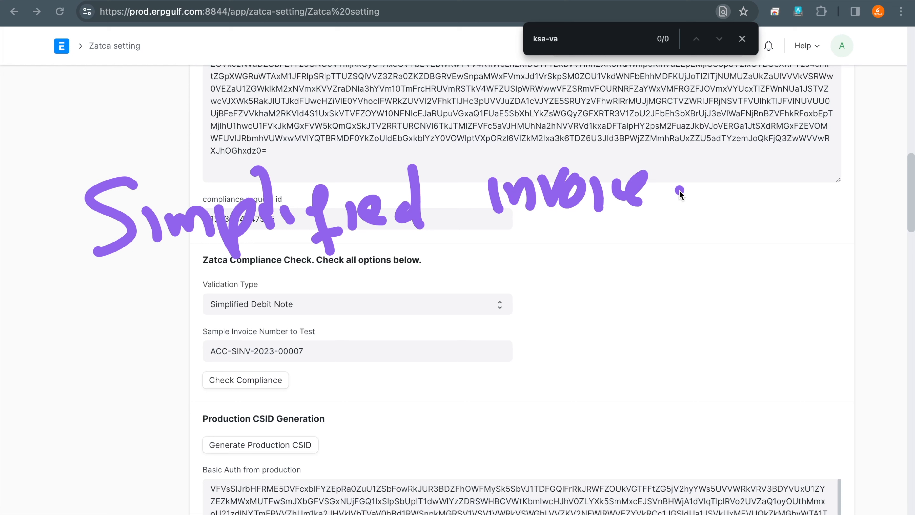
- Draw two arrows below the handwritten Simplified Invoice note, labelled "B2C" and "Reporting", and clear the annotations
drag(418, 281, 517, 280)
drag(492, 263, 500, 305)
click(494, 309)
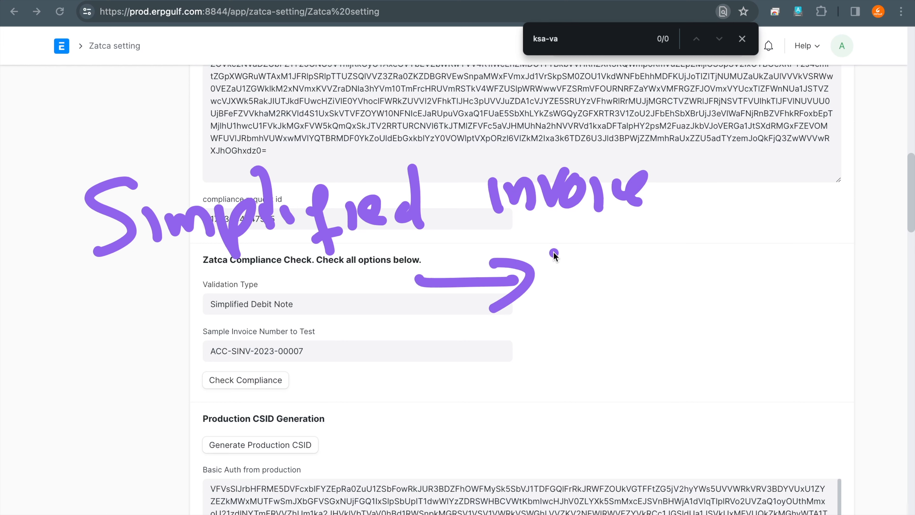
mouse_move(559, 247)
mouse_down()
mouse_move(570, 285)
mouse_move(595, 285)
mouse_move(577, 295)
mouse_up()
mouse_move(612, 259)
mouse_down()
mouse_move(619, 292)
mouse_move(666, 288)
mouse_up()
mouse_move(683, 238)
mouse_down()
mouse_move(660, 266)
mouse_move(703, 278)
mouse_up()
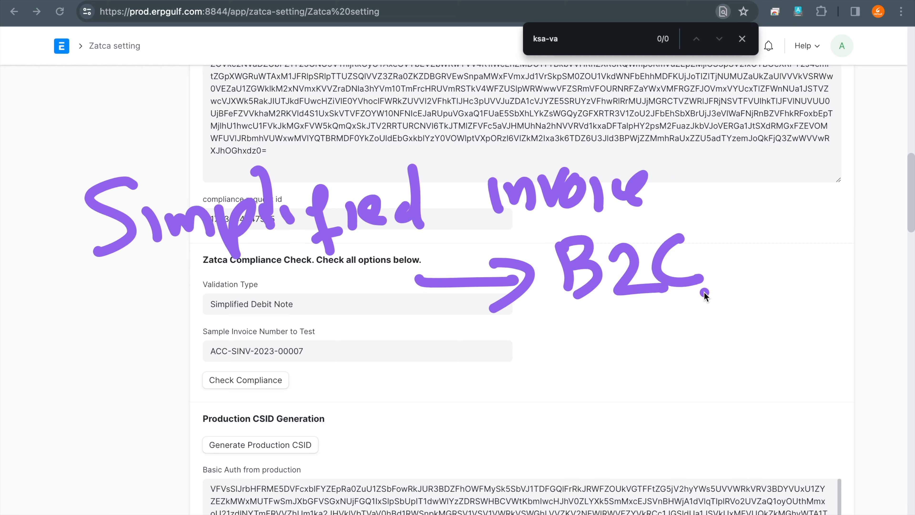
drag(450, 365, 541, 357)
mouse_move(519, 342)
mouse_down()
mouse_move(548, 348)
mouse_move(528, 381)
mouse_up()
mouse_move(584, 339)
mouse_down()
mouse_move(586, 371)
mouse_move(609, 361)
mouse_move(659, 366)
mouse_move(687, 339)
mouse_move(715, 336)
mouse_move(739, 350)
mouse_move(780, 341)
mouse_move(828, 305)
mouse_move(811, 346)
mouse_up()
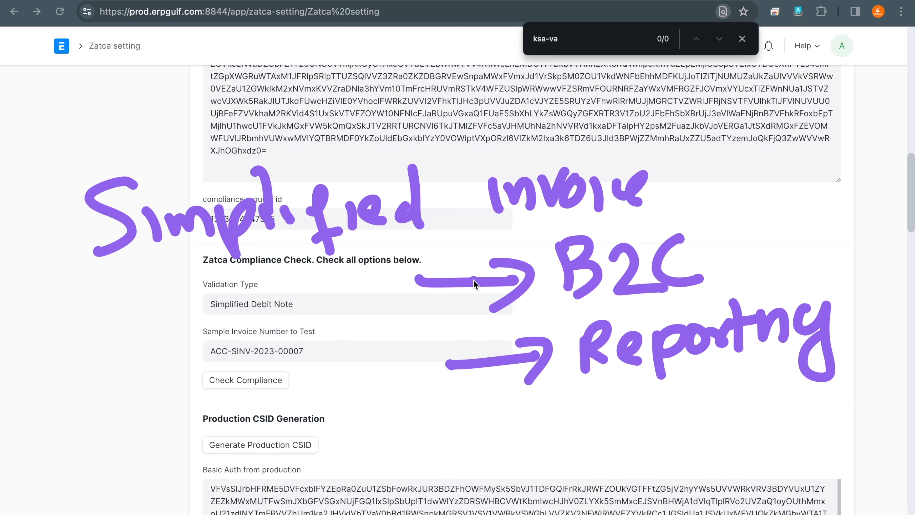
click(707, 301)
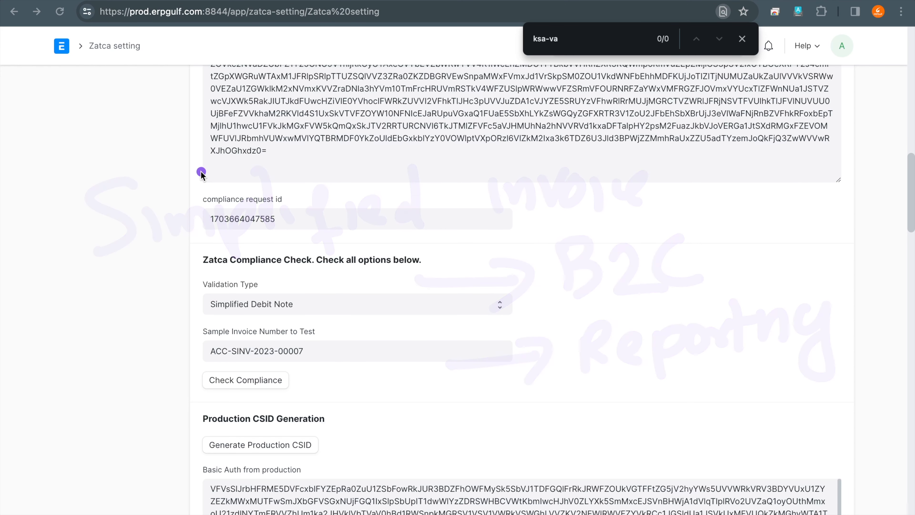
- Handwrite "Standard" across the page with the annotation pen, with "B2B" and "Clearance" below it
mouse_move(165, 160)
mouse_down()
mouse_move(212, 189)
mouse_move(348, 197)
mouse_move(368, 227)
mouse_move(421, 188)
mouse_move(450, 222)
mouse_move(452, 182)
mouse_move(469, 171)
mouse_up()
mouse_move(501, 185)
mouse_down()
mouse_move(519, 134)
mouse_move(517, 231)
mouse_up()
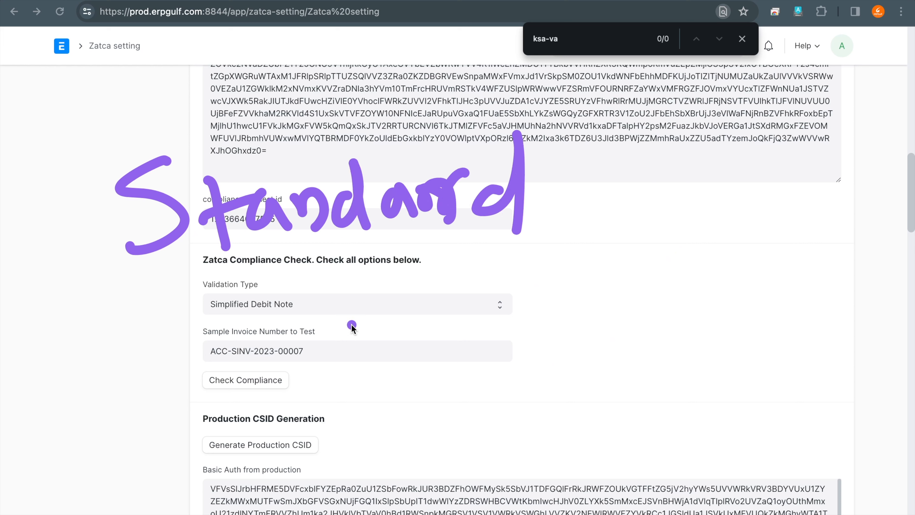
click(358, 273)
mouse_move(364, 288)
mouse_down()
mouse_move(444, 323)
mouse_move(484, 317)
mouse_move(487, 307)
mouse_up()
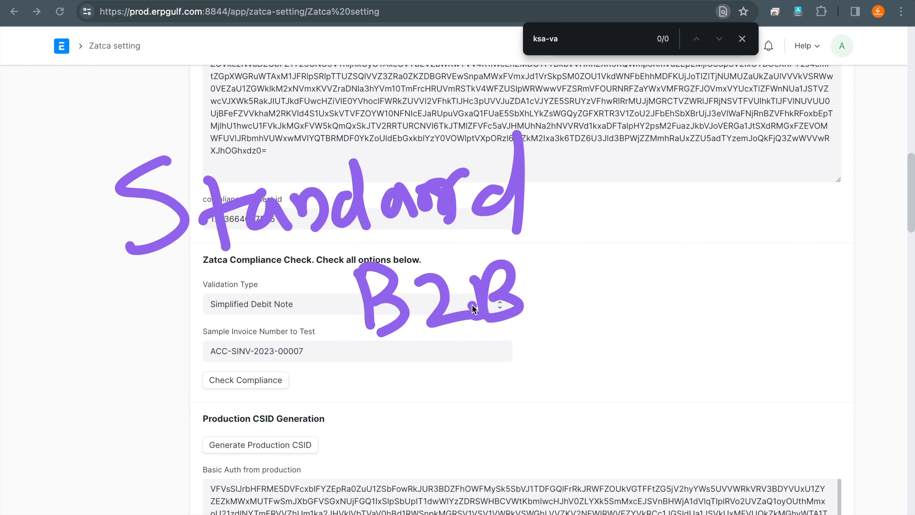
click(414, 341)
drag(429, 356, 447, 393)
mouse_move(459, 349)
mouse_down()
mouse_move(544, 360)
mouse_move(617, 341)
mouse_move(671, 368)
mouse_move(712, 342)
mouse_move(743, 373)
mouse_up()
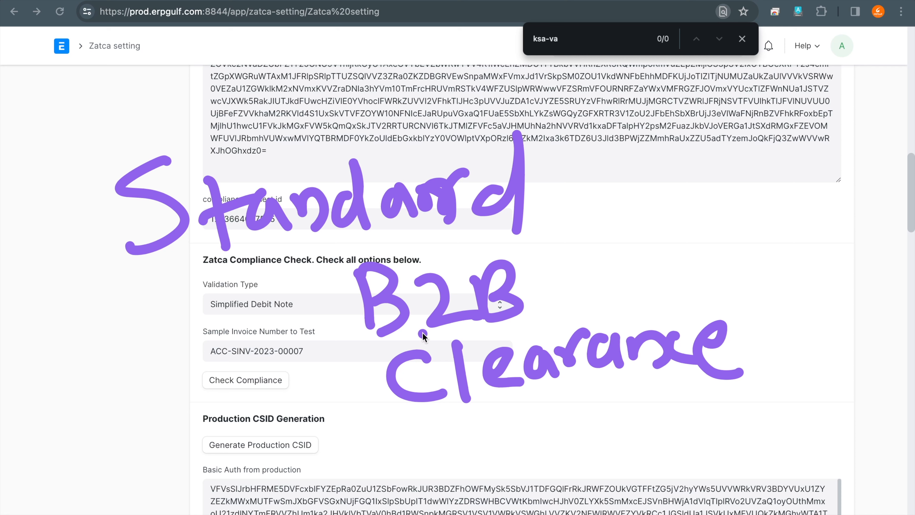
- Handwrite "QR Code" beneath the Clearance note with the annotation pen
drag(476, 447, 522, 483)
mouse_move(538, 476)
mouse_down()
mouse_move(534, 433)
mouse_move(576, 469)
mouse_up()
mouse_move(629, 411)
mouse_down()
mouse_move(623, 437)
mouse_move(661, 454)
mouse_move(742, 441)
mouse_up()
click(685, 416)
drag(685, 414, 683, 419)
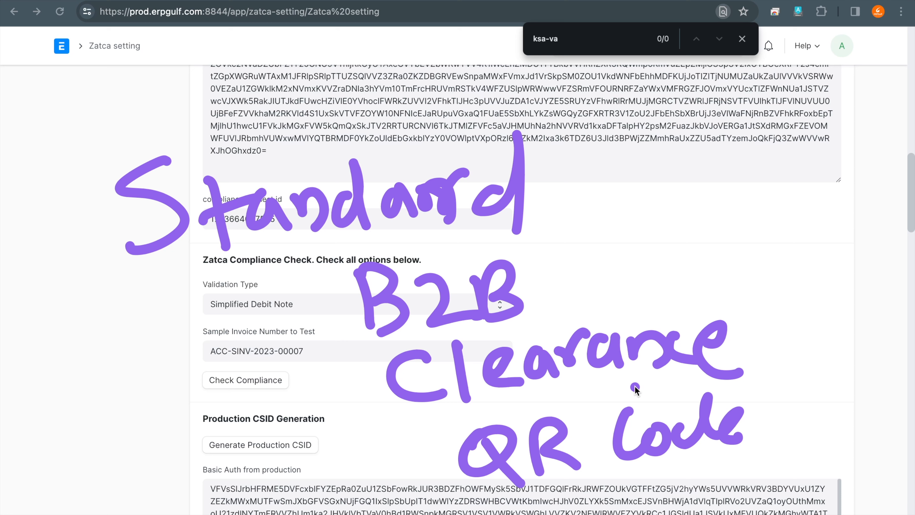
- Review the Validation Type options without changing the choice, and circle the Sample Invoice Number to Test field with the annotation pen
click(310, 303)
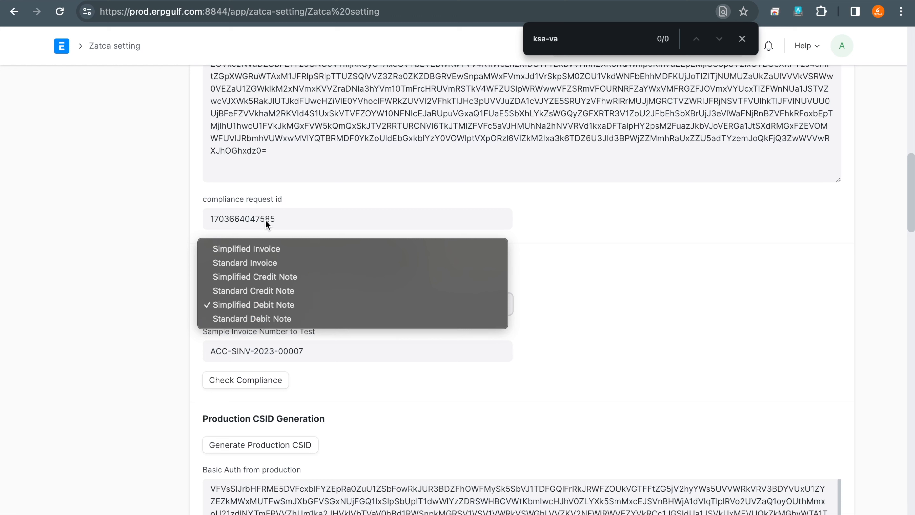
click(522, 390)
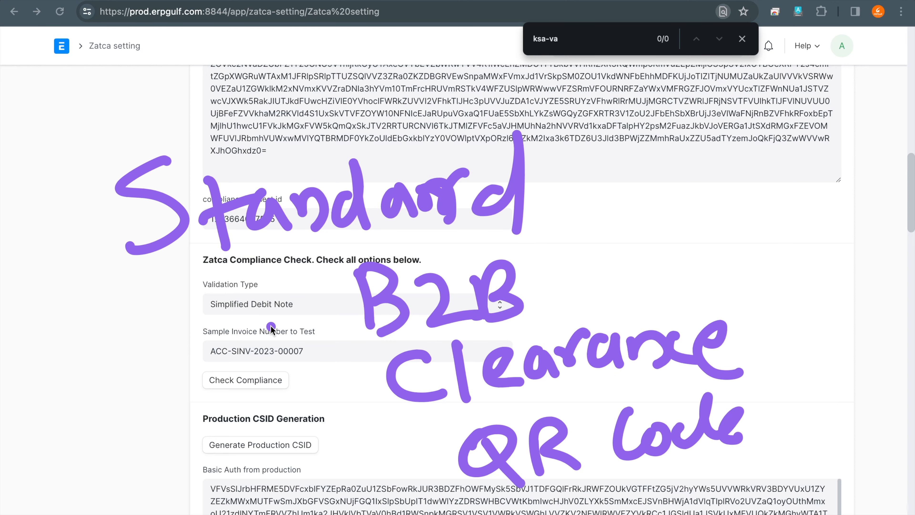
mouse_move(251, 322)
mouse_down()
mouse_move(178, 348)
mouse_move(206, 338)
mouse_up()
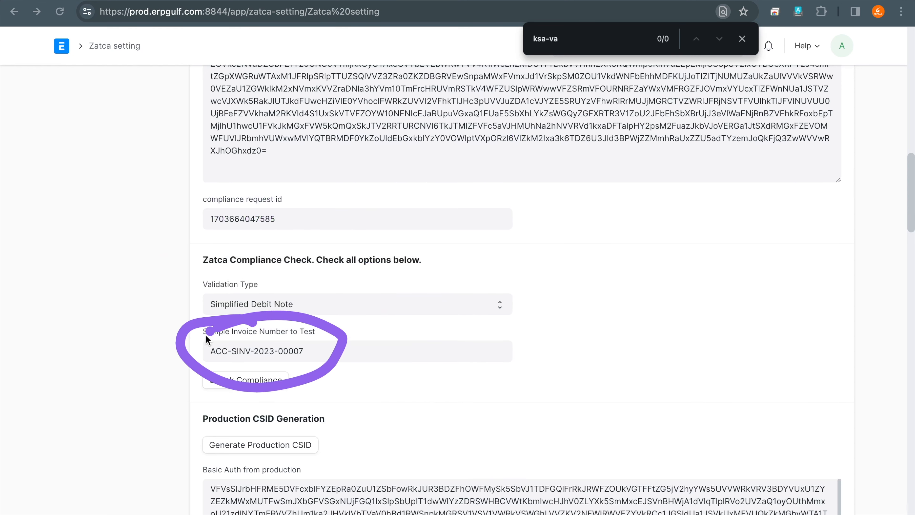
click(549, 328)
key(Escape)
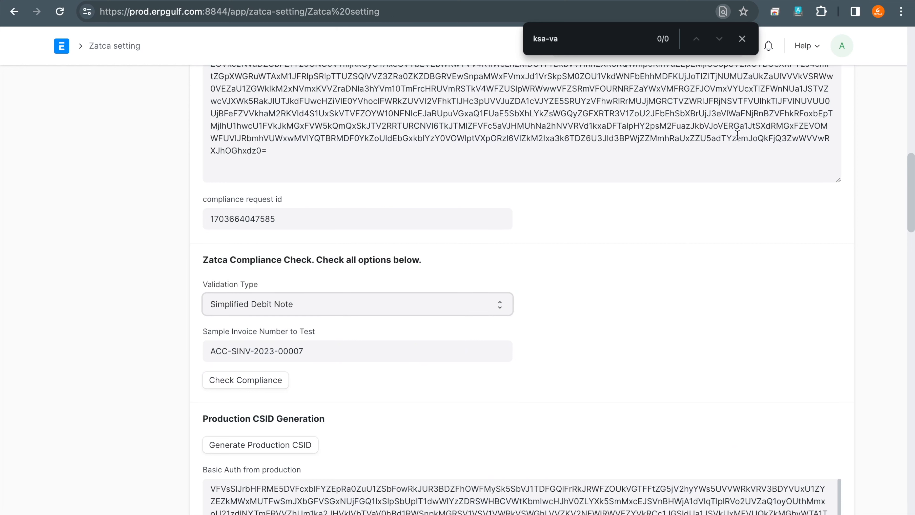
- Look through the Sales Invoice list for invoice numbers, and return to the Zatca setting page
click(742, 38)
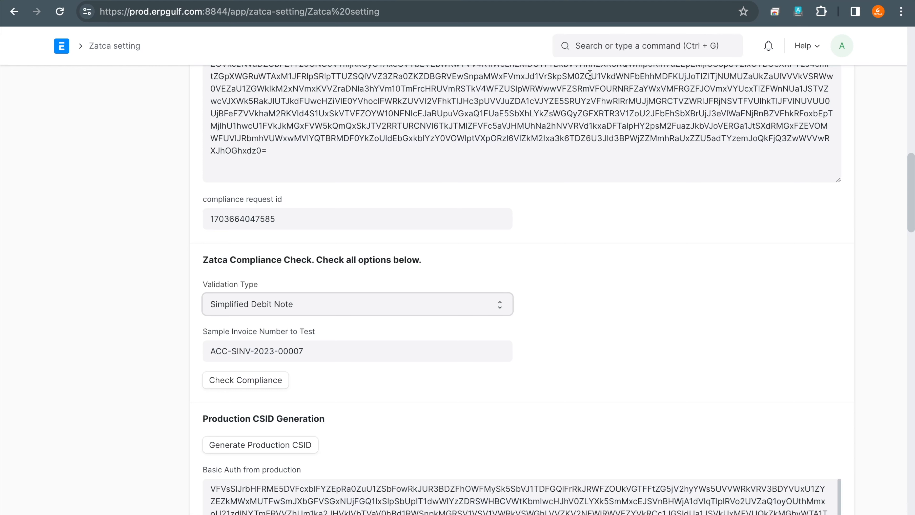
click(630, 47)
text(sales in)
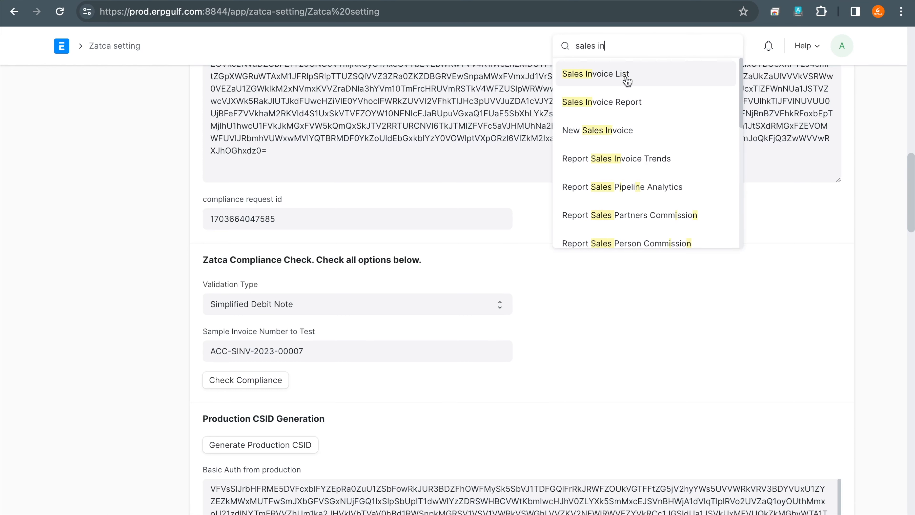
click(627, 80)
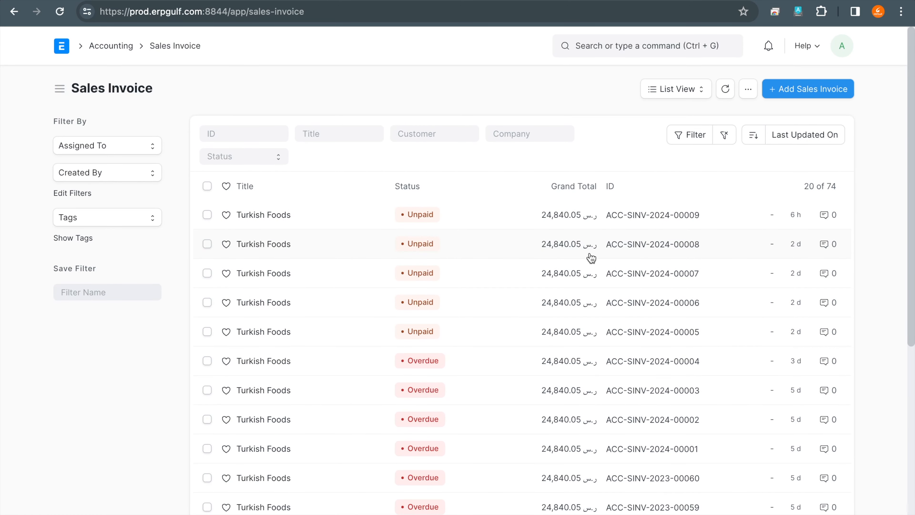
mouse_move(716, 203)
mouse_down()
mouse_move(587, 206)
mouse_move(791, 193)
mouse_up()
click(663, 0)
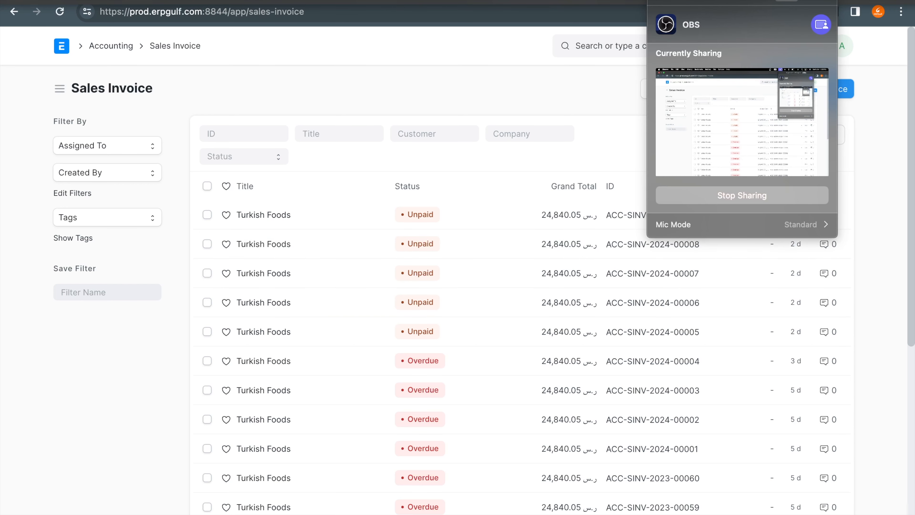
click(464, 113)
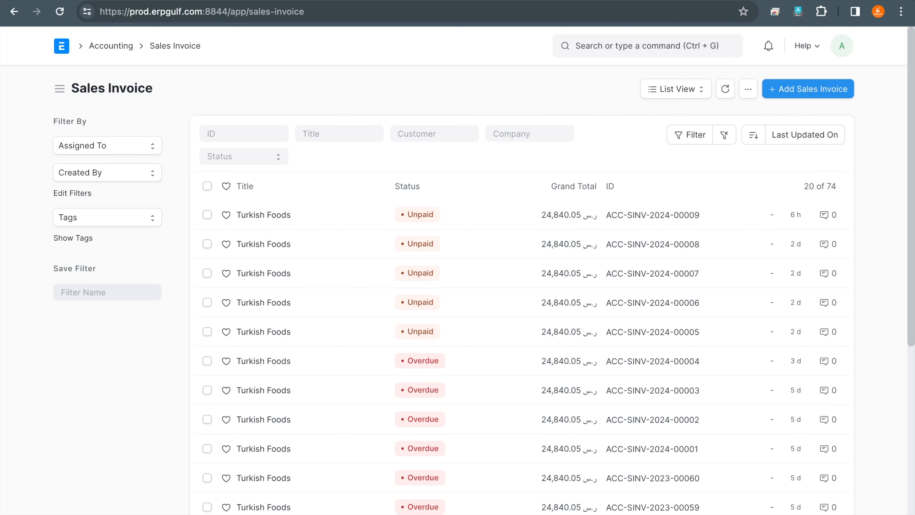
click(17, 13)
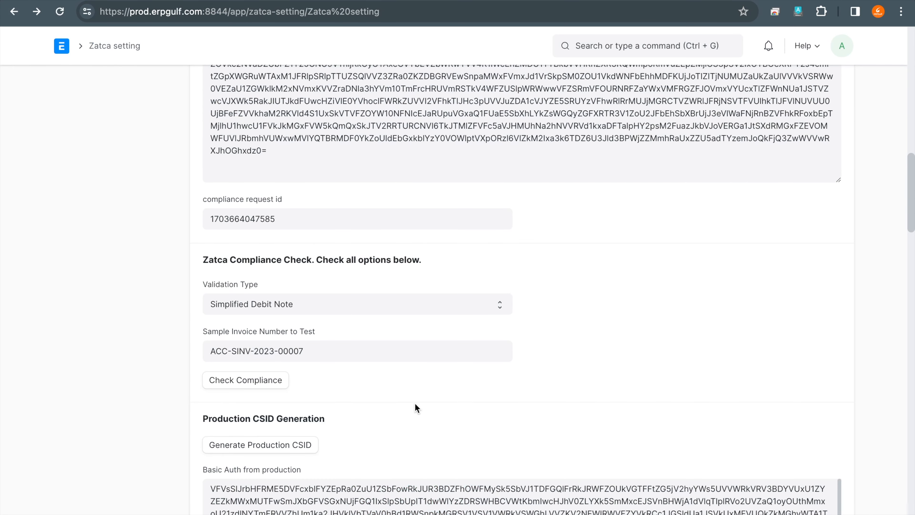
- Review the Validation Type options without changing the choice, and mark the Sample Invoice Number to Test label with the annotation pen
click(475, 313)
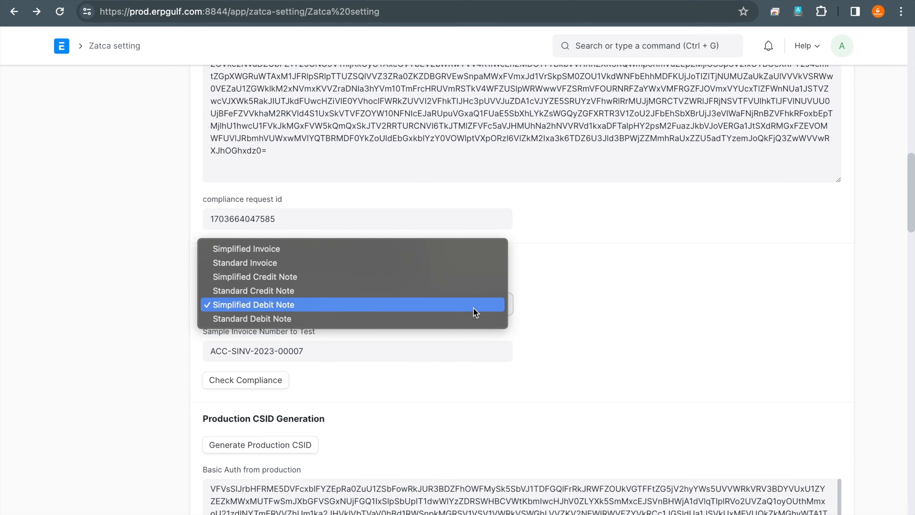
click(442, 385)
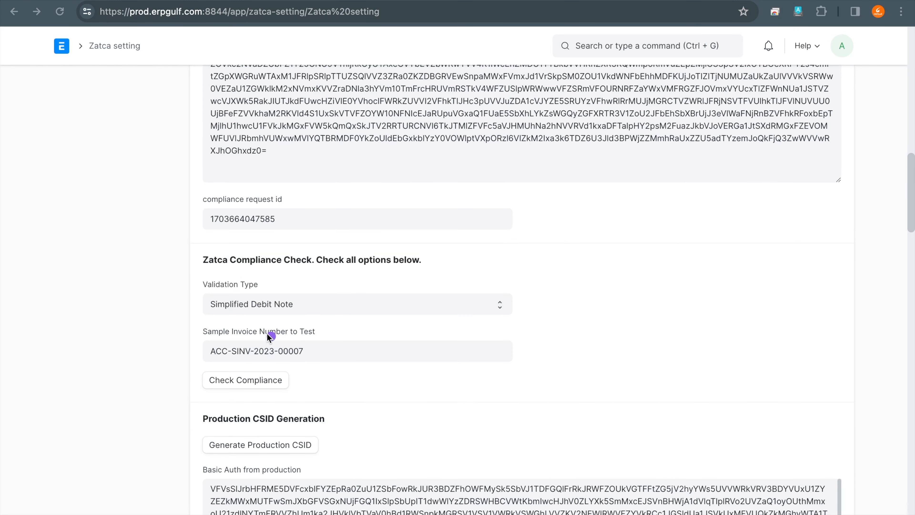
mouse_move(259, 331)
mouse_down()
mouse_move(186, 334)
mouse_move(418, 371)
mouse_move(246, 333)
mouse_up()
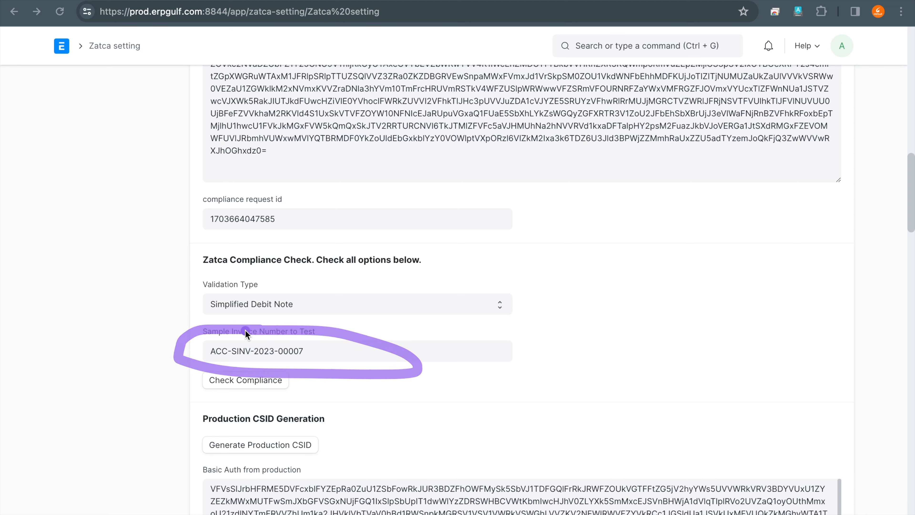
- Set the Validation Type to Simplified Invoice and request a compliance check for the sample invoice
click(303, 307)
click(311, 245)
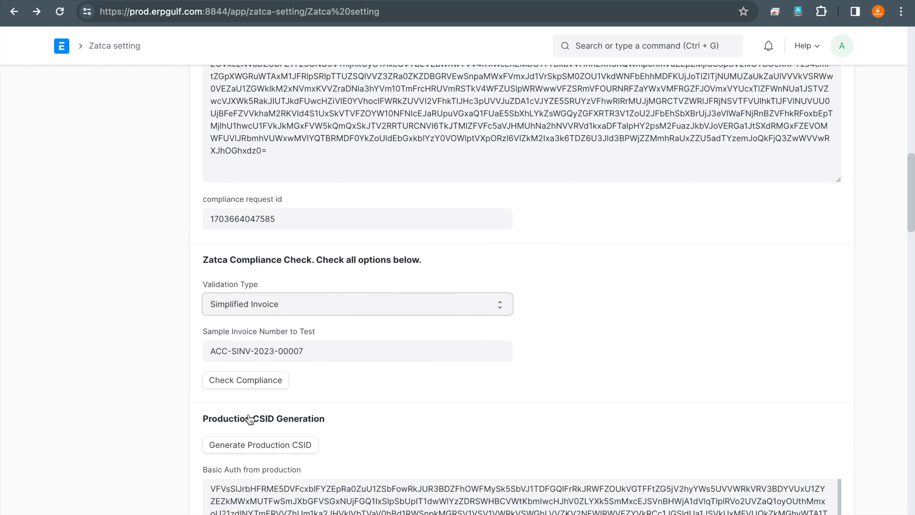
click(270, 383)
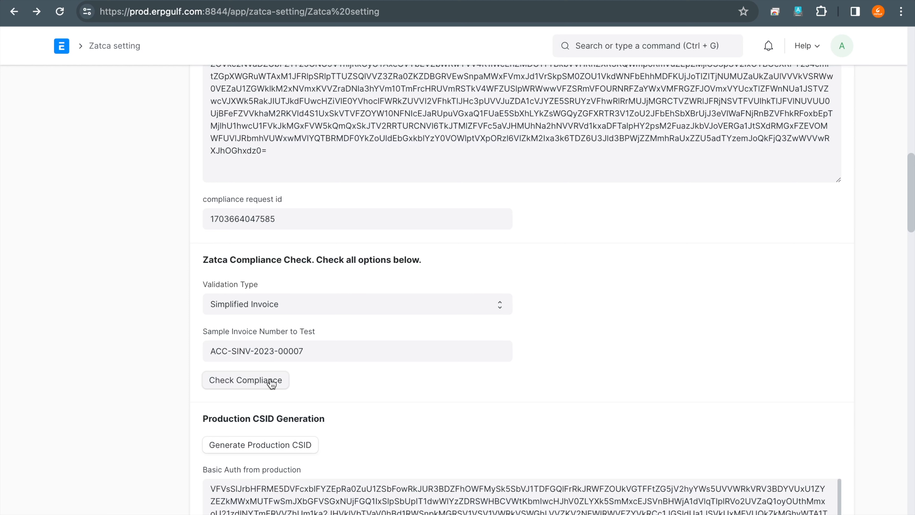
- Reload the Zatca setting page and run the compliance check with the Simplified Invoice validation type
scroll(605, 260, down, 1)
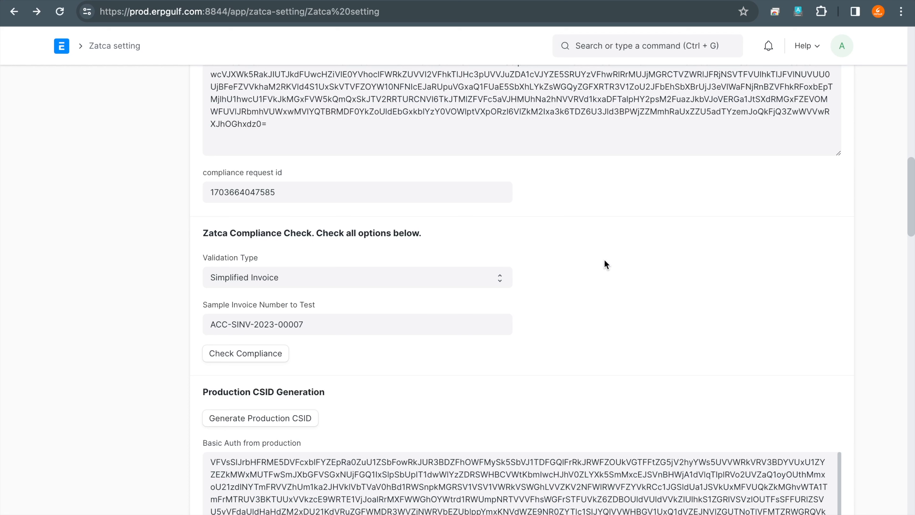
click(344, 283)
click(142, 161)
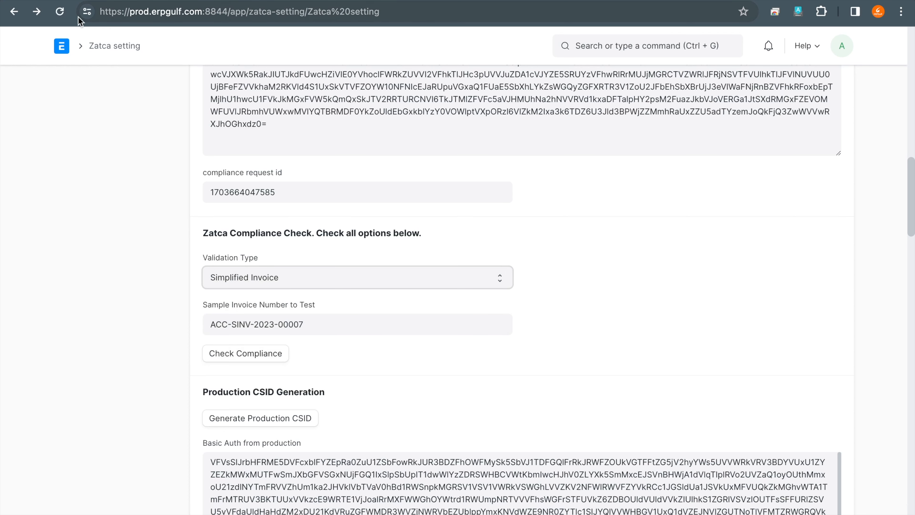
click(60, 12)
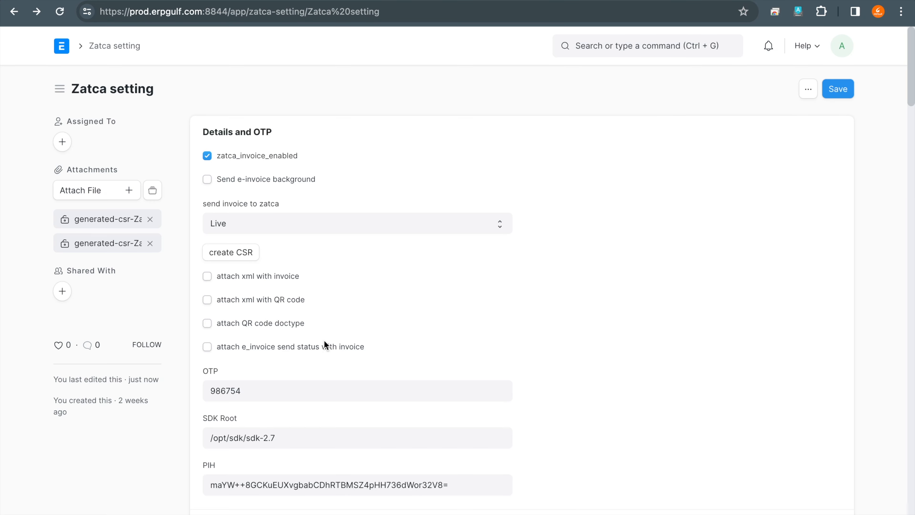
scroll(324, 340, down, 15)
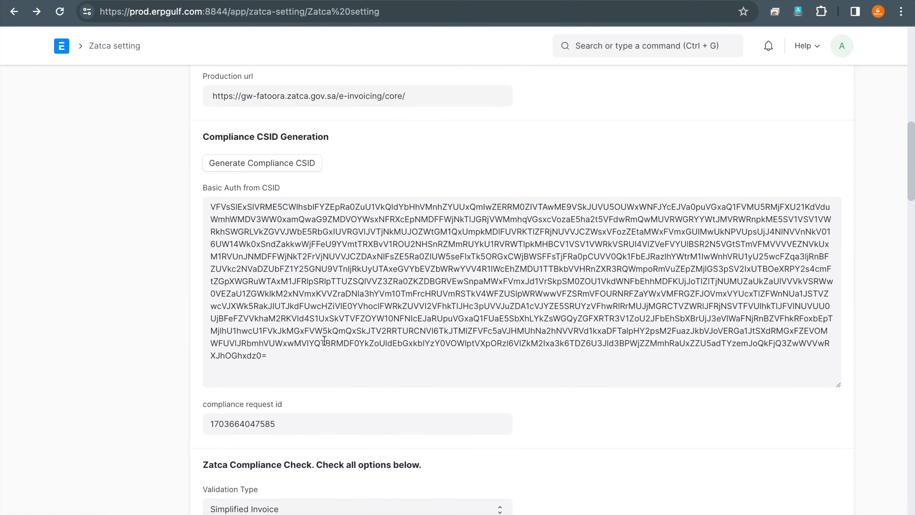
scroll(324, 340, down, 6)
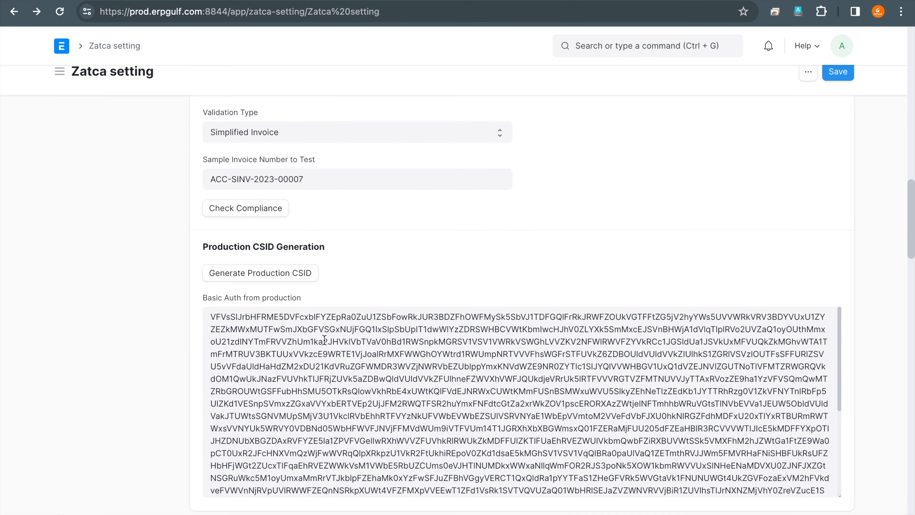
scroll(365, 247, up, 4)
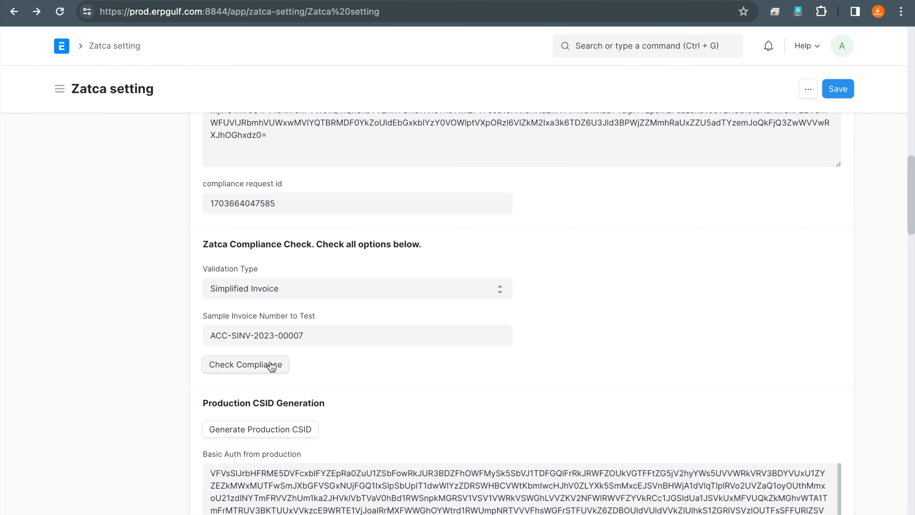
click(271, 365)
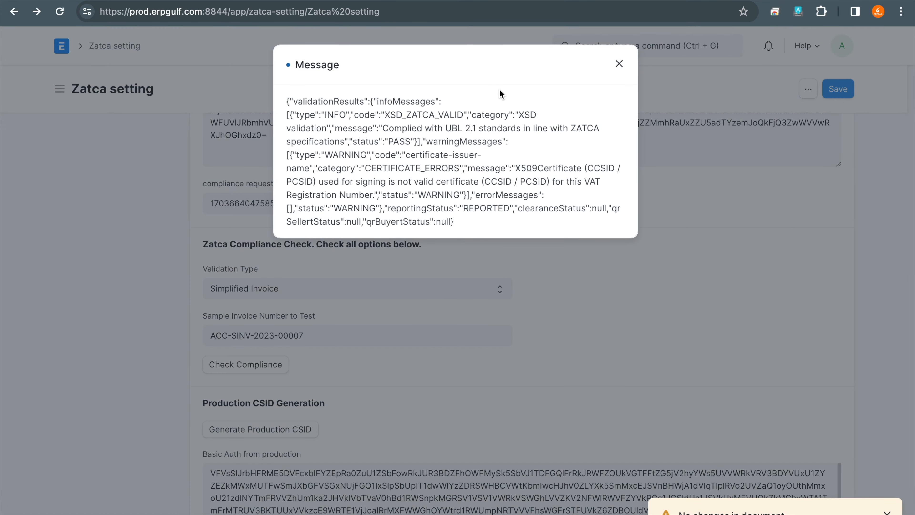
- Underline the XSD validation code, message and status in the compliance result with the annotation pen
click(500, 90)
drag(392, 115, 500, 115)
drag(384, 149, 463, 144)
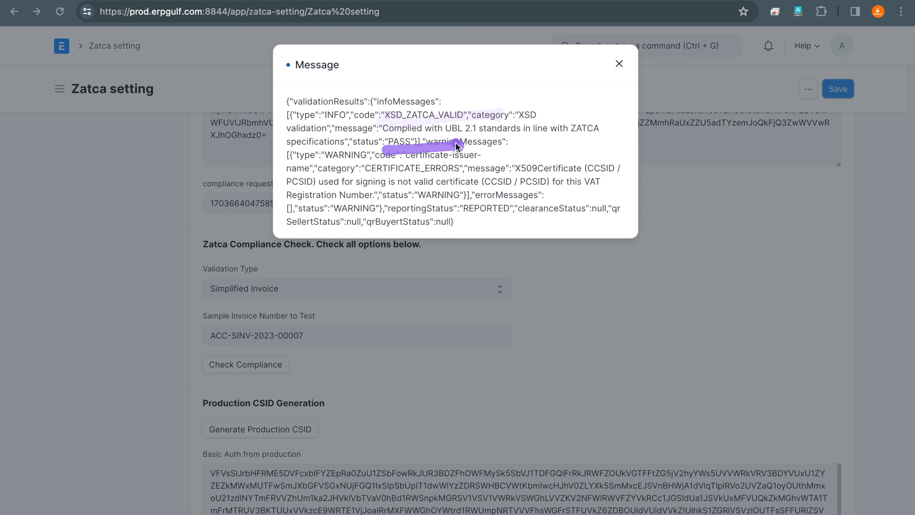
click(441, 164)
drag(371, 125, 464, 127)
click(438, 140)
drag(389, 149, 476, 154)
click(450, 181)
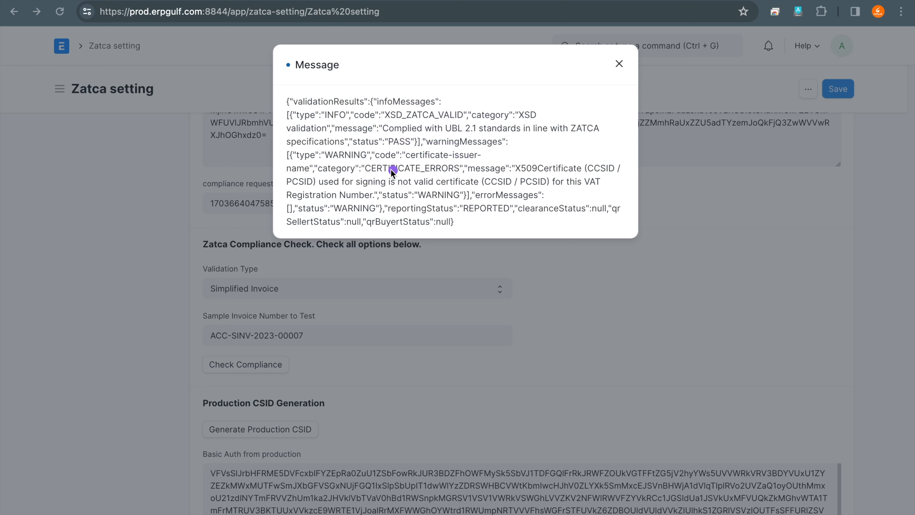
- Mark the certificate warning, reporting status and clearance status in the compliance result with the annotation pen, and close the message
drag(355, 177, 519, 195)
mouse_move(382, 209)
mouse_down()
mouse_move(517, 207)
mouse_move(467, 191)
mouse_move(497, 196)
mouse_up()
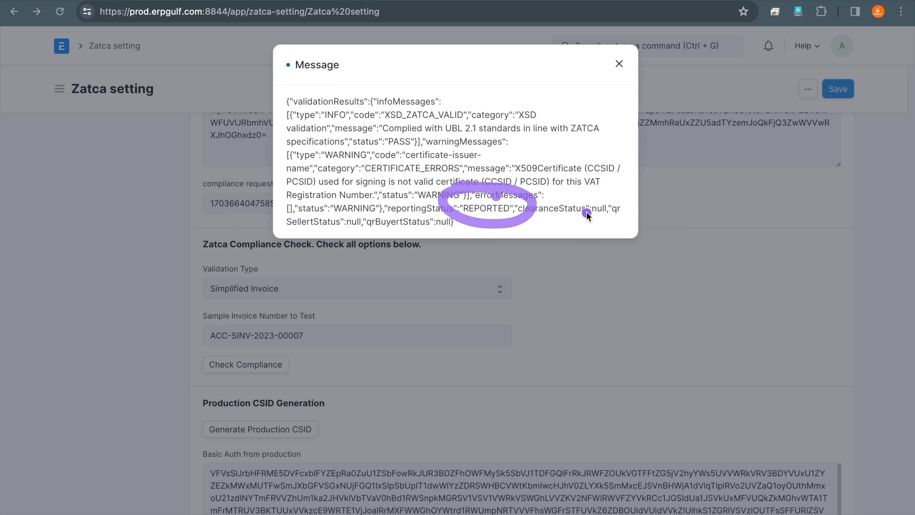
drag(604, 198, 603, 207)
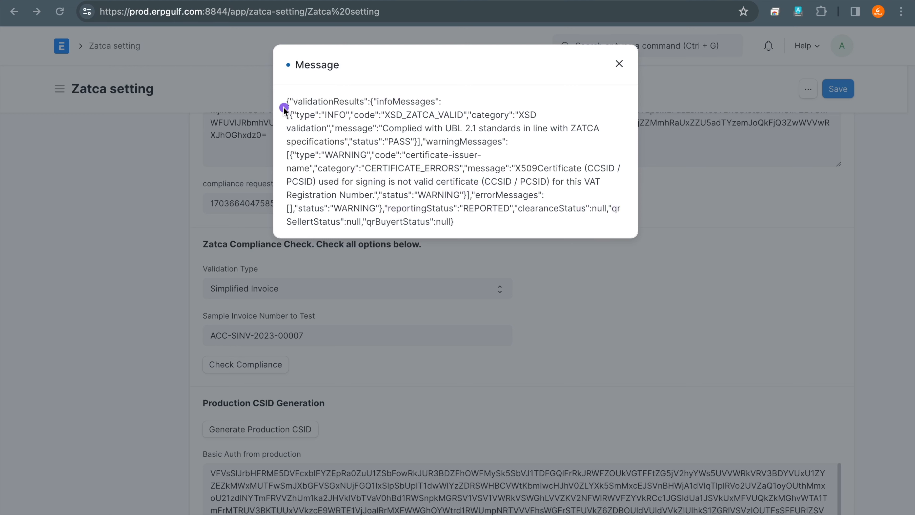
drag(290, 88, 317, 209)
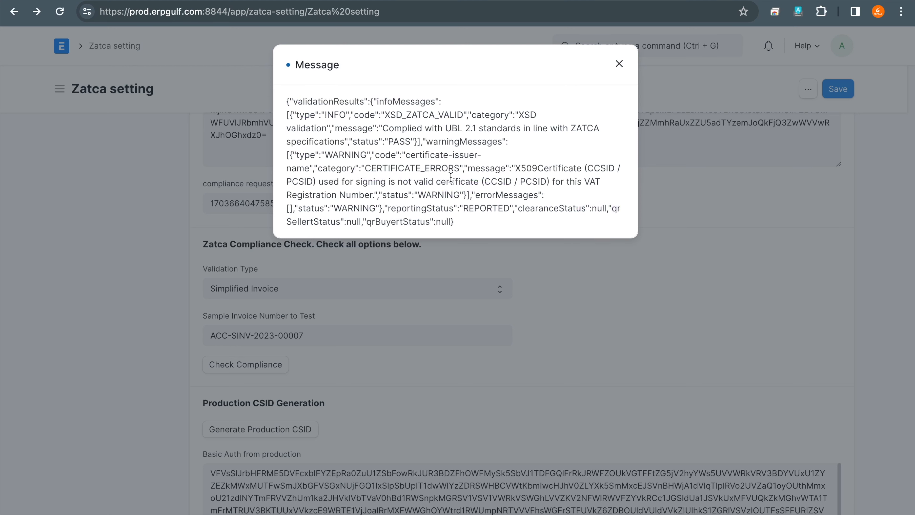
click(618, 60)
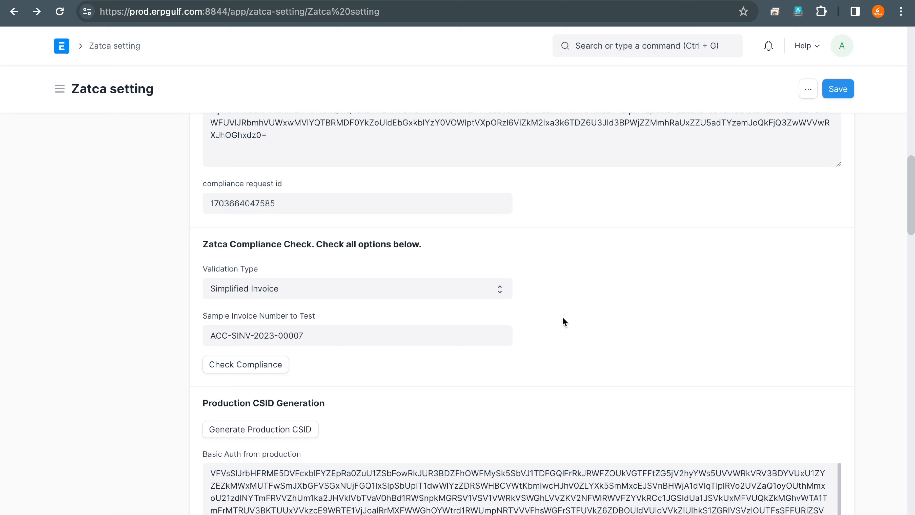
click(472, 289)
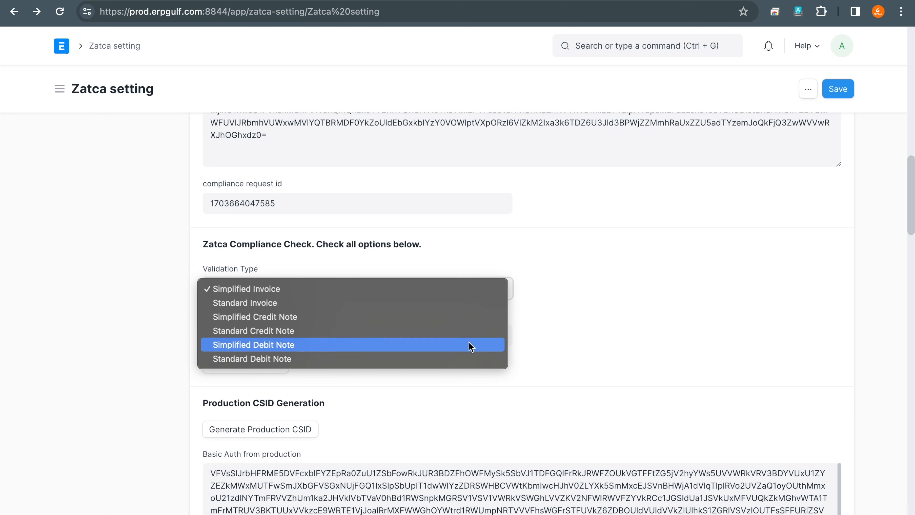
click(539, 348)
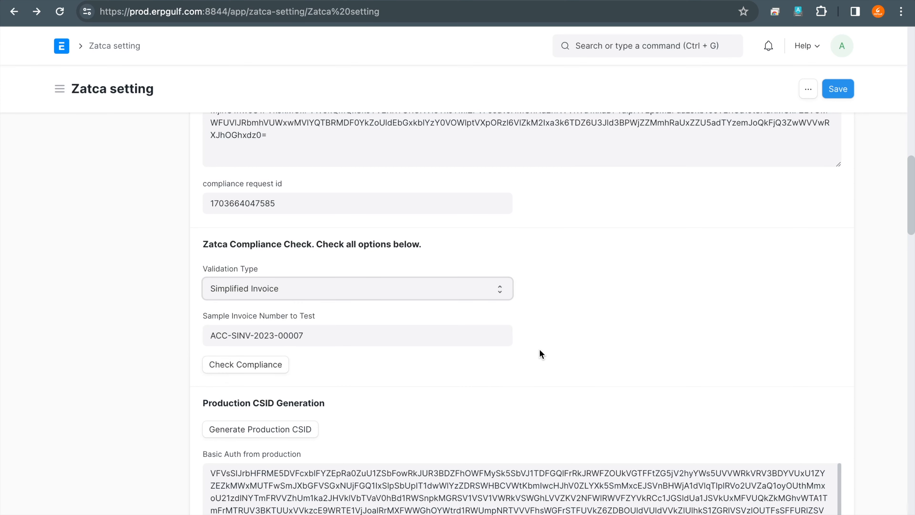
click(499, 295)
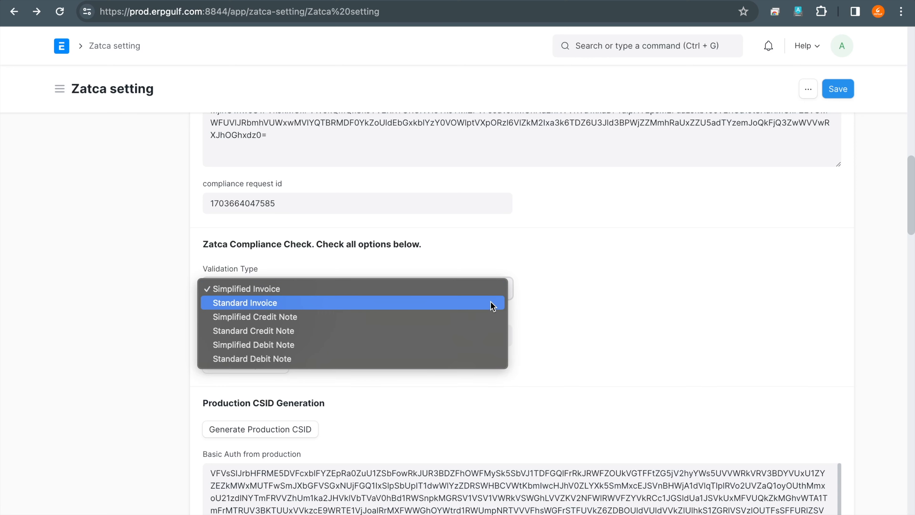
click(482, 307)
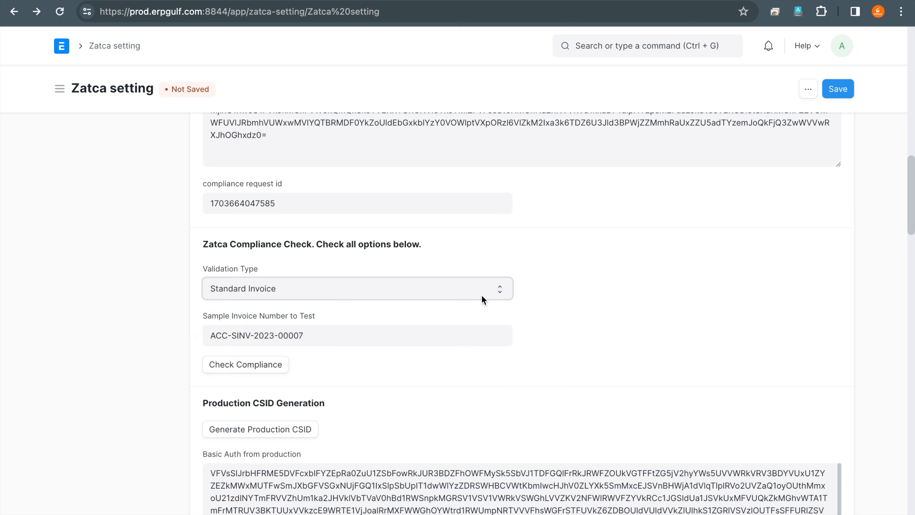
- Set the Validation Type to Simplified Credit Note, save the setting and run the compliance check
click(481, 287)
click(477, 303)
click(227, 371)
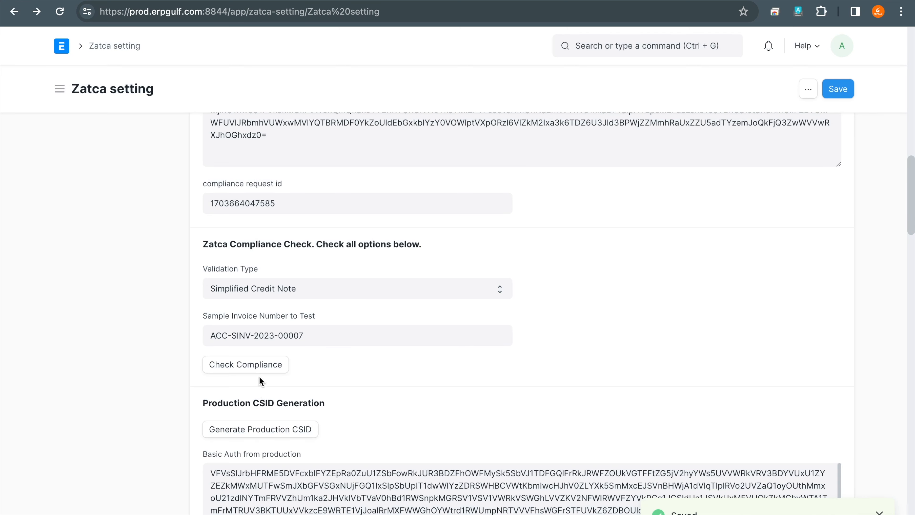
click(829, 90)
click(265, 369)
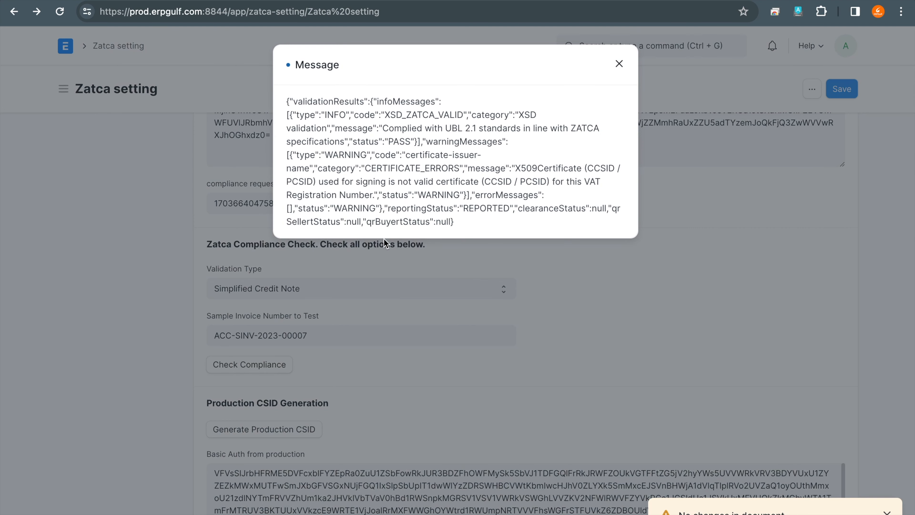
- Circle the certificate error in the credit note's compliance result with the annotation pen, and close the message
mouse_move(407, 127)
mouse_down()
mouse_move(428, 148)
mouse_move(427, 138)
mouse_up()
mouse_move(506, 195)
mouse_down()
mouse_move(494, 227)
mouse_move(430, 199)
mouse_up()
drag(419, 151, 451, 146)
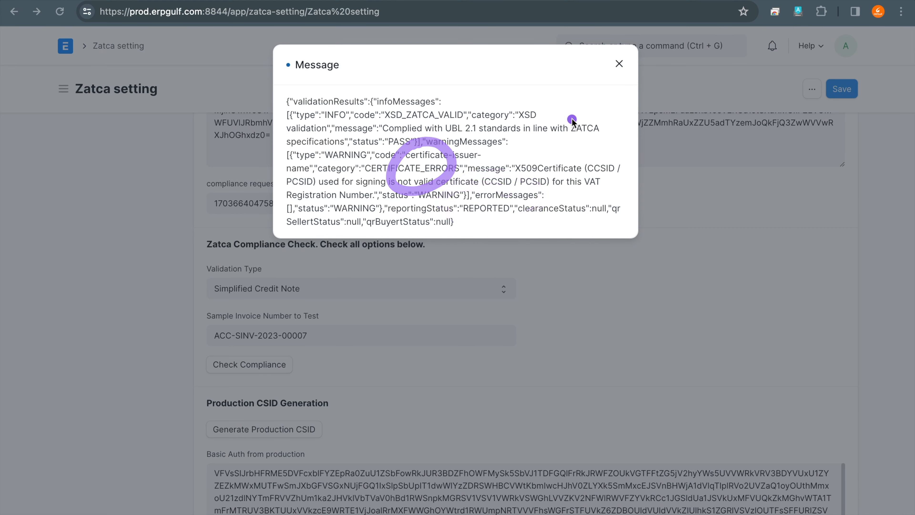
click(621, 64)
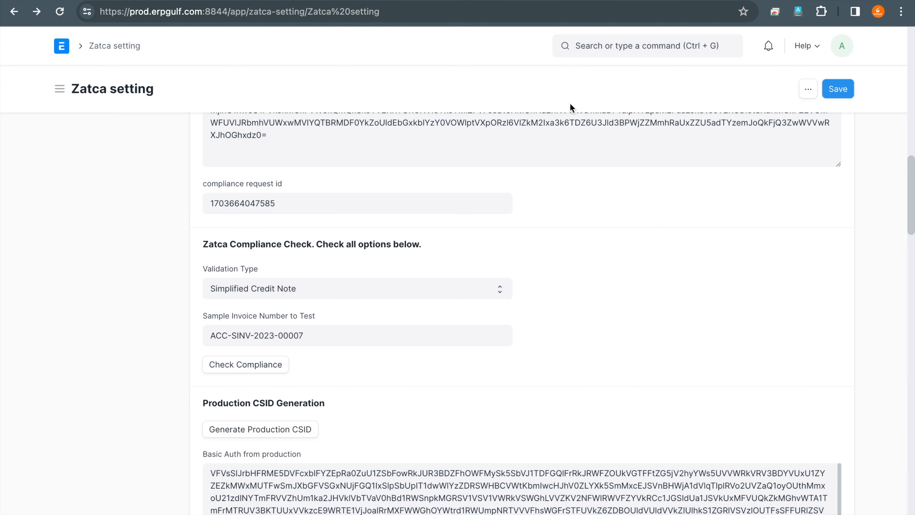
- Set the Validation Type to Standard Invoice, save the setting and run the compliance check
click(418, 292)
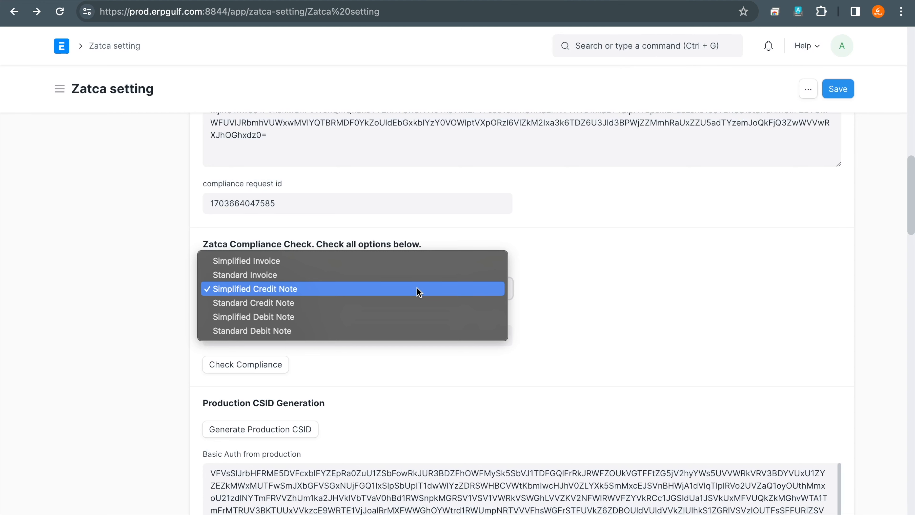
click(418, 276)
click(833, 86)
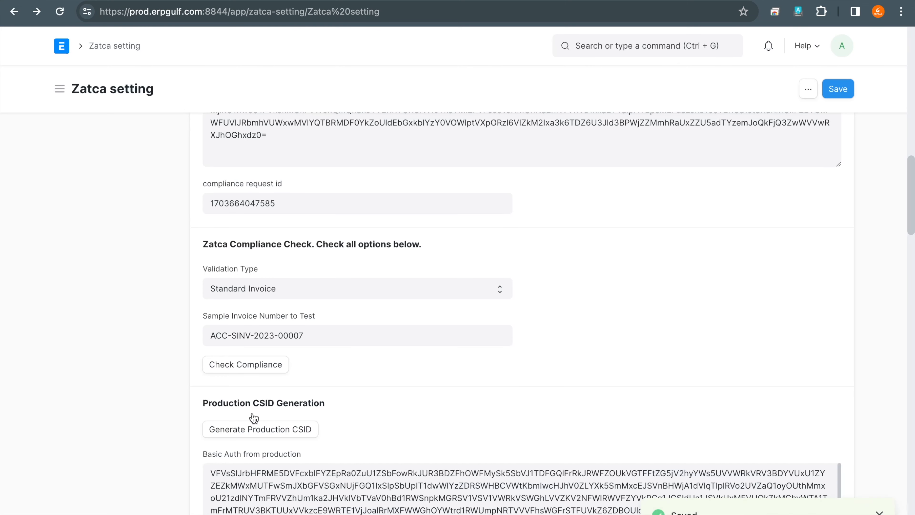
click(269, 367)
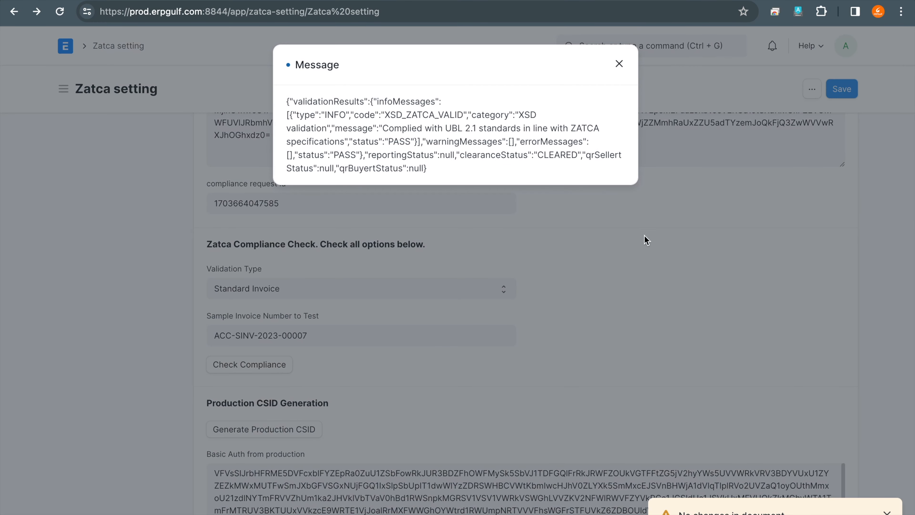
- Mark the XSD validation code and the surrounding validation details in the standard invoice's compliance result with the annotation pen, and close the message
mouse_move(566, 141)
mouse_down()
mouse_move(524, 145)
mouse_move(603, 164)
mouse_move(541, 134)
mouse_move(521, 147)
mouse_up()
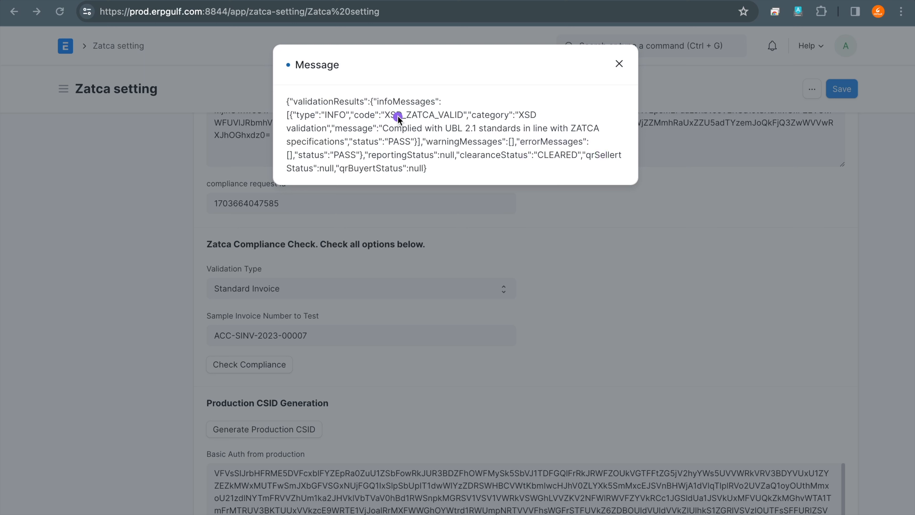
drag(376, 129, 467, 137)
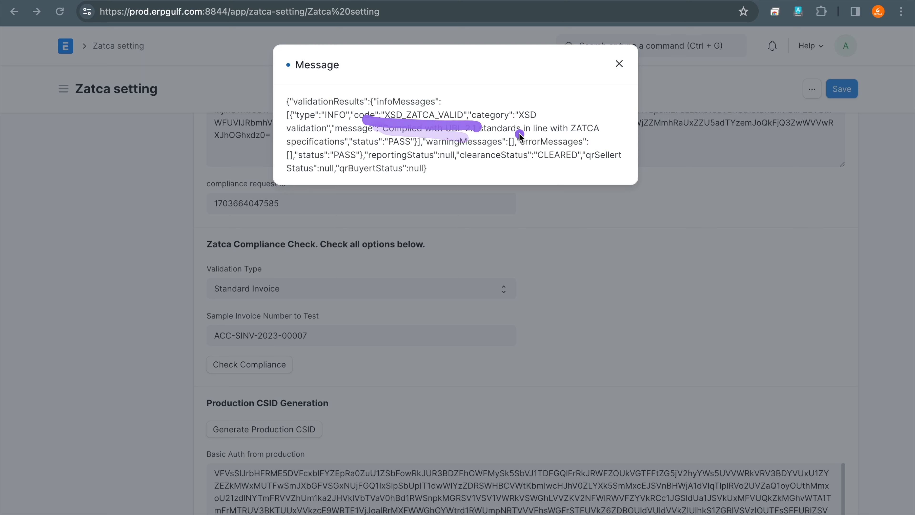
drag(560, 134, 609, 137)
mouse_move(413, 121)
mouse_down()
mouse_move(382, 125)
mouse_move(433, 147)
mouse_move(413, 134)
mouse_up()
mouse_move(576, 141)
mouse_down()
mouse_move(576, 174)
mouse_move(578, 137)
mouse_up()
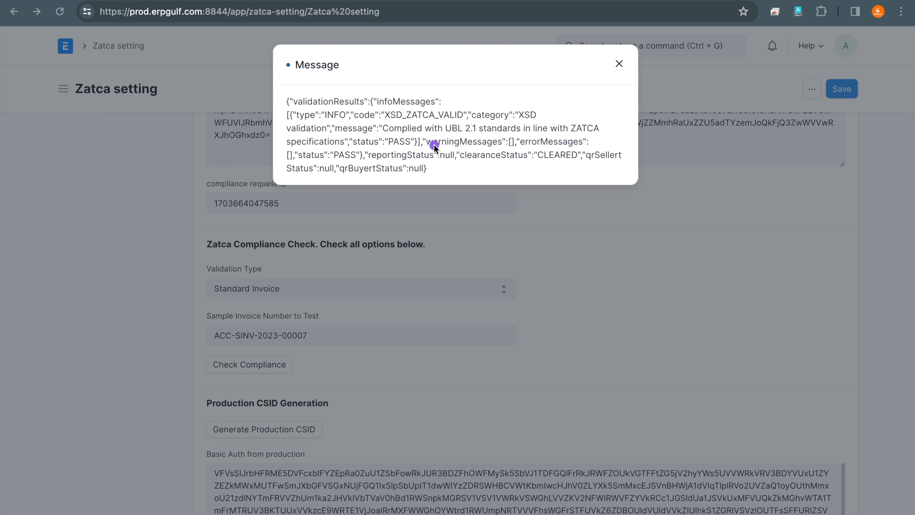
click(620, 65)
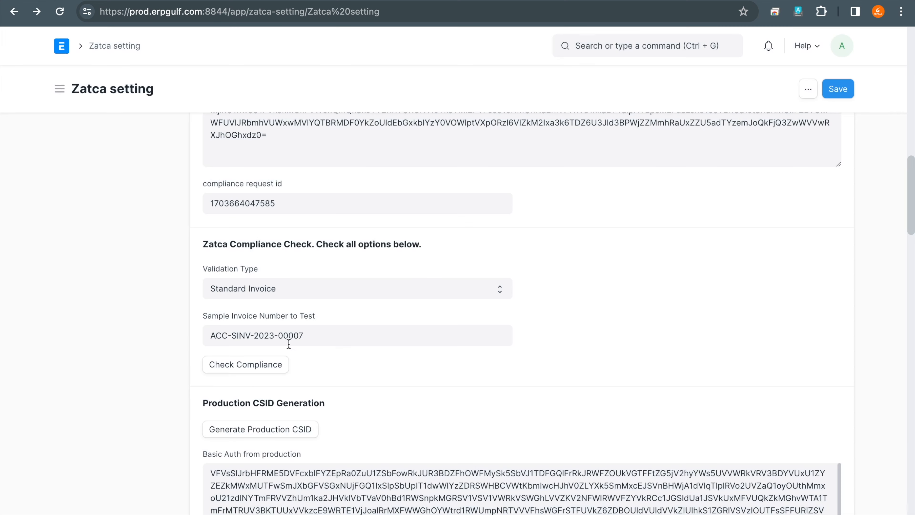
- Set the Validation Type for the compliance check to Standard Debit Note
scroll(314, 348, up, 3)
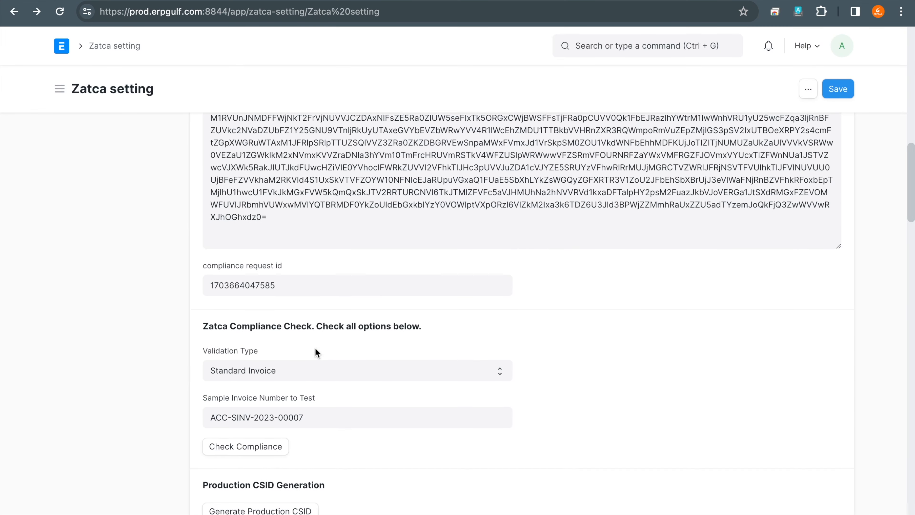
click(363, 371)
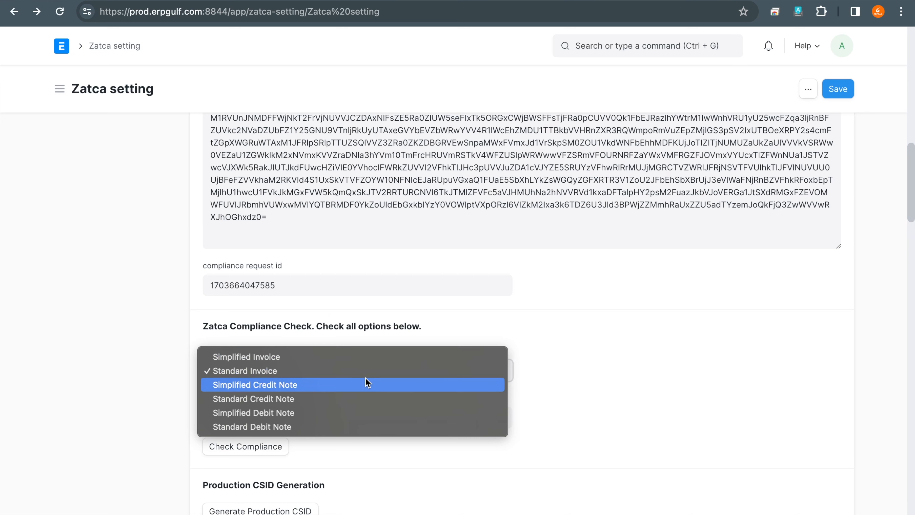
click(364, 427)
- Mark the Check Compliance and Generate Production CSID commands with the annotation pen
scroll(469, 428, down, 3)
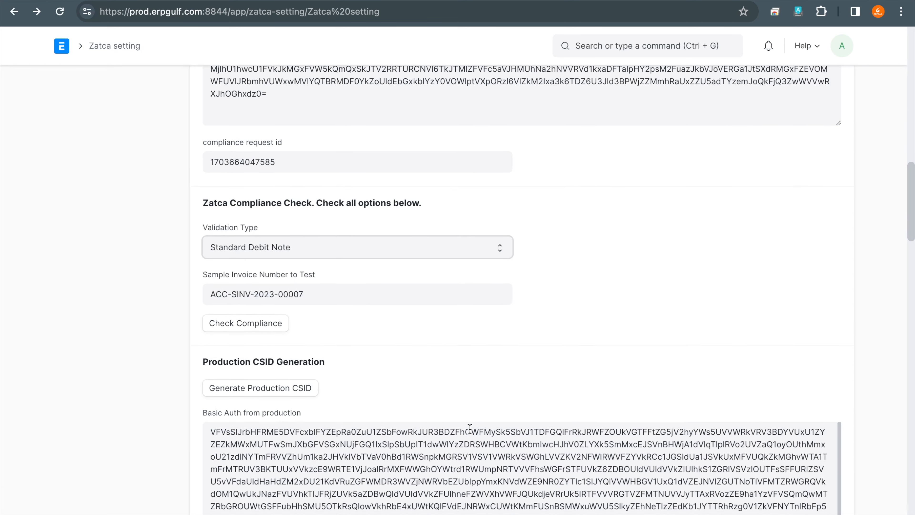
scroll(526, 359, down, 6)
scroll(533, 354, up, 6)
scroll(534, 351, up, 2)
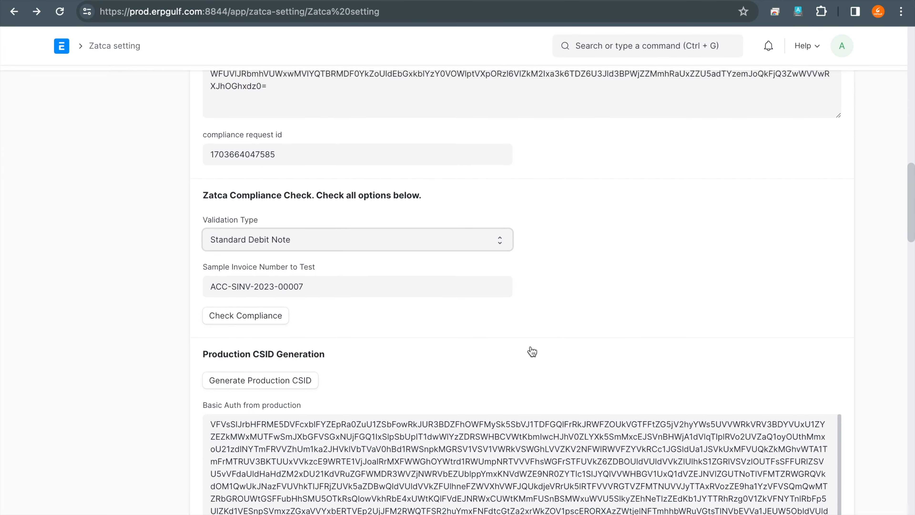
mouse_move(254, 327)
mouse_down()
mouse_move(324, 400)
mouse_move(248, 316)
mouse_up()
mouse_move(231, 387)
mouse_down()
mouse_move(265, 372)
mouse_move(314, 380)
mouse_up()
mouse_move(276, 429)
mouse_down()
mouse_move(339, 465)
mouse_move(297, 446)
mouse_up()
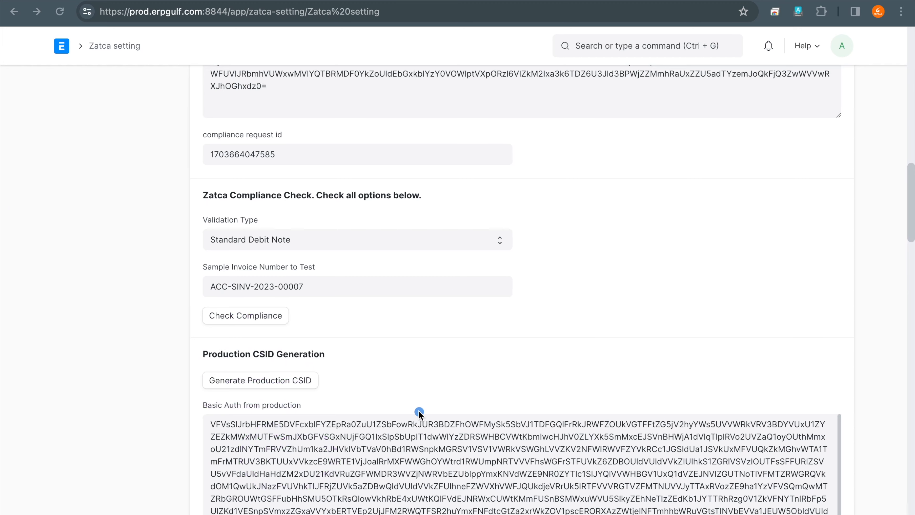
- Circle the Basic Auth from production text with the annotation pen and clear the drawing
scroll(418, 411, down, 9)
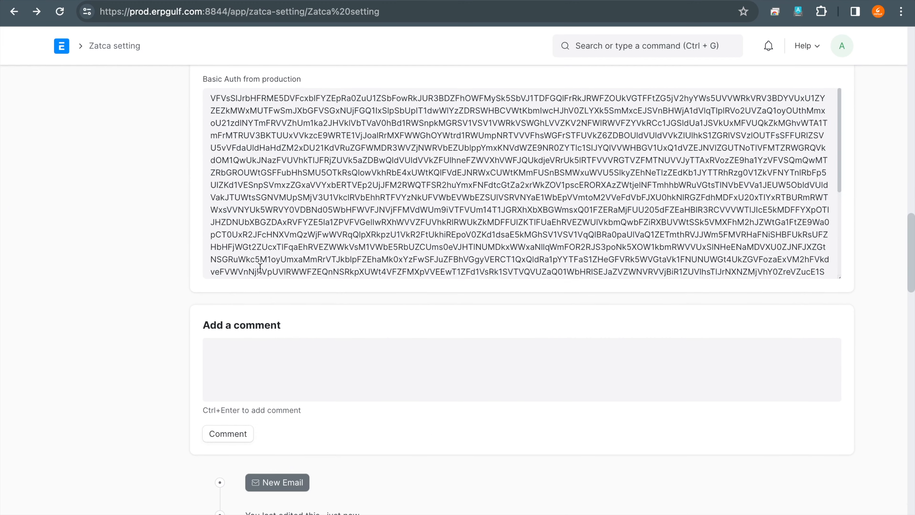
scroll(336, 150, up, 4)
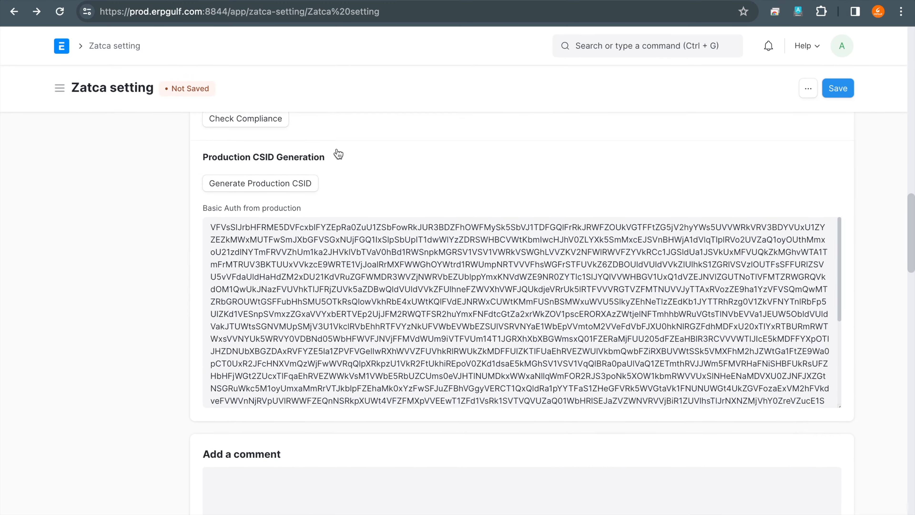
mouse_move(295, 265)
mouse_down()
mouse_move(316, 264)
mouse_move(285, 274)
mouse_move(380, 251)
mouse_move(312, 299)
mouse_up()
mouse_move(617, 284)
mouse_down()
mouse_move(468, 315)
mouse_move(651, 301)
mouse_up()
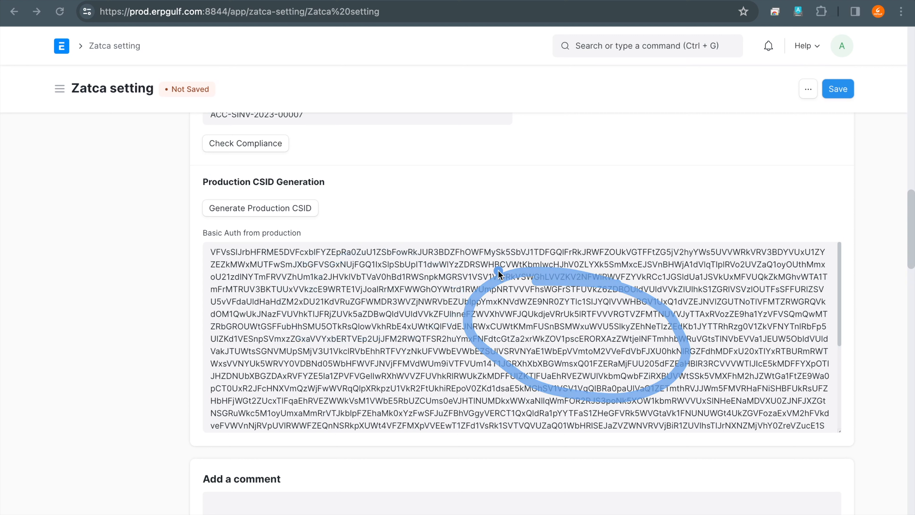
key(Escape)
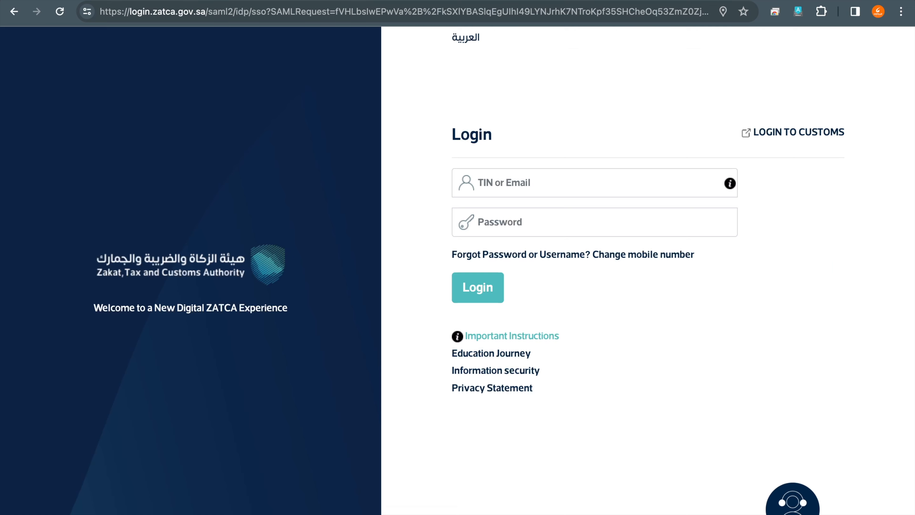
- Return from the ZATCA login page to the Zatca setting page and circle the attached CSR files with the annotation pen
key(ctrl+shift+Tab)
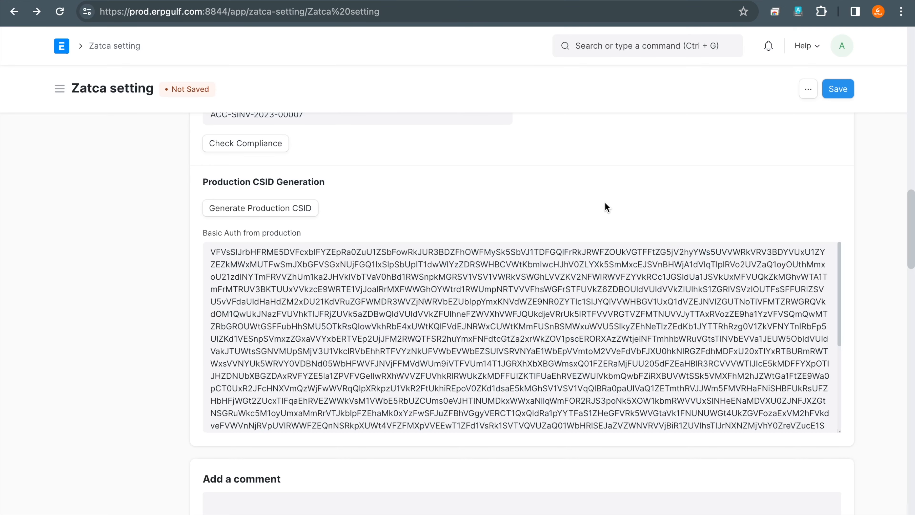
scroll(605, 202, up, 8)
scroll(605, 201, down, 8)
scroll(607, 208, up, 15)
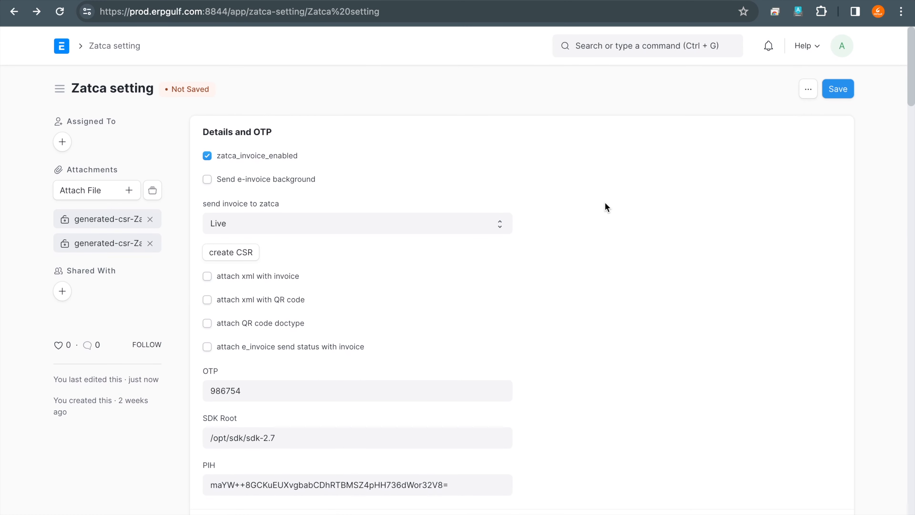
mouse_move(95, 199)
mouse_down()
mouse_move(86, 200)
mouse_move(207, 239)
mouse_move(67, 182)
mouse_up()
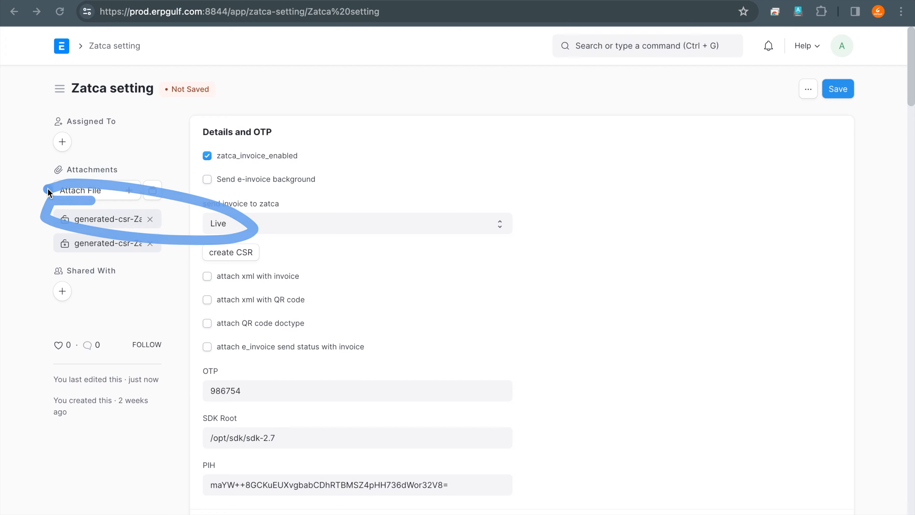
- Review the compliance CSID, compliance check and production CSID sections of the Zatca setting, including the full production Basic Auth text
scroll(744, 281, down, 4)
scroll(745, 284, down, 10)
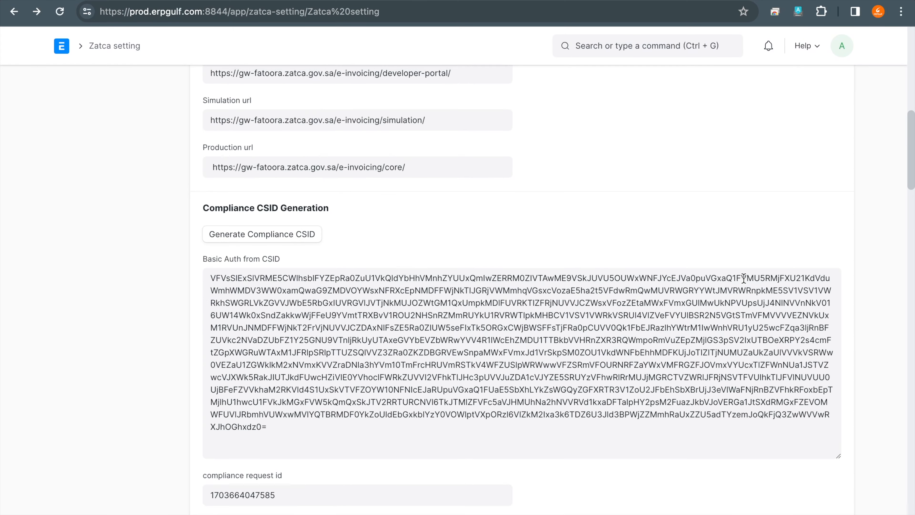
scroll(743, 283, up, 12)
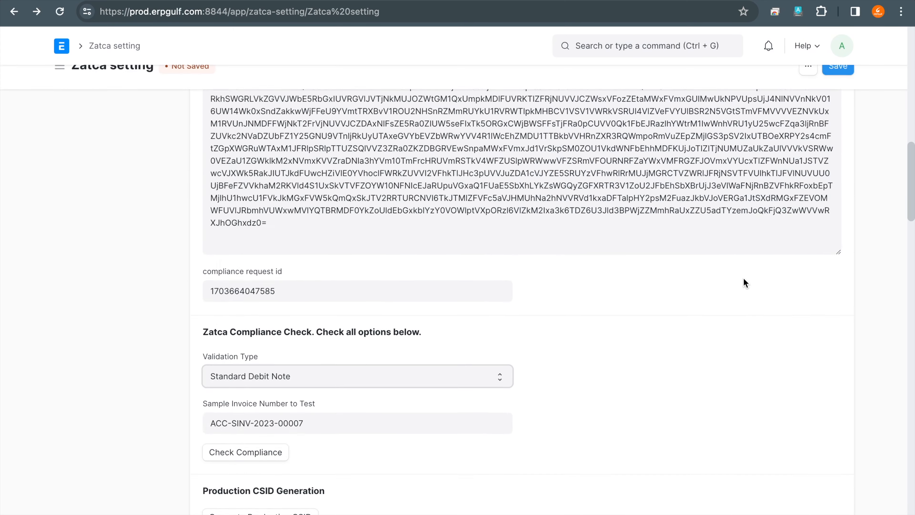
scroll(564, 341, down, 6)
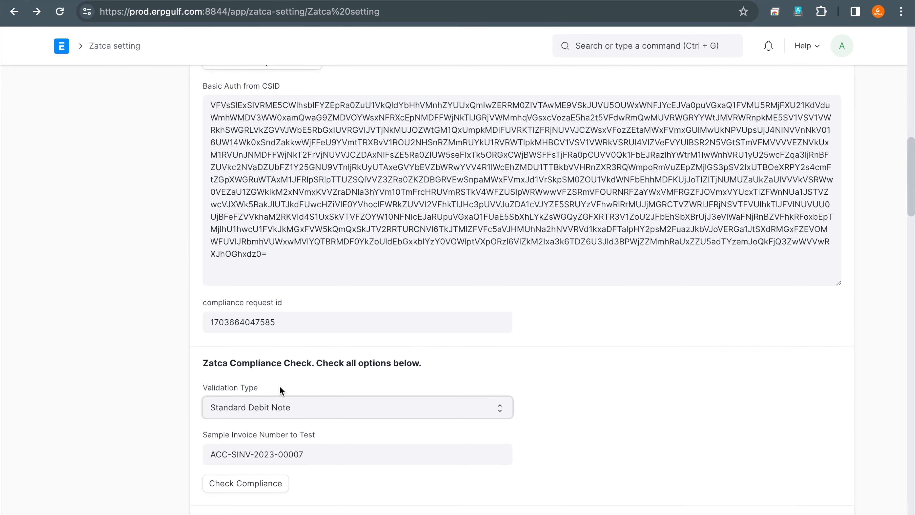
scroll(295, 394, down, 1)
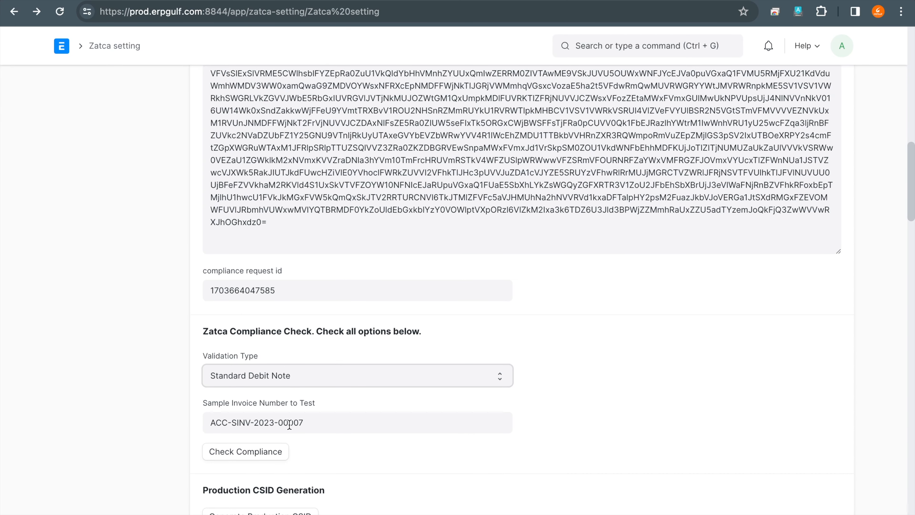
scroll(290, 425, down, 2)
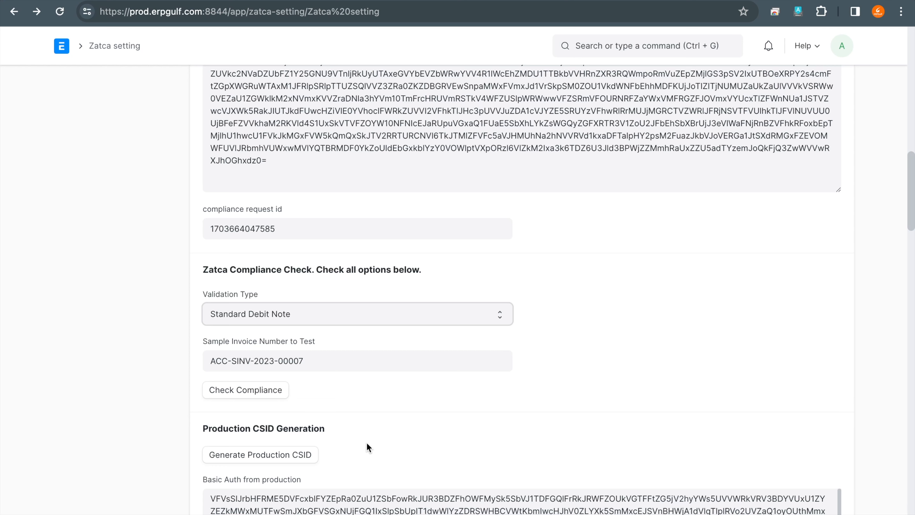
scroll(366, 441, down, 1)
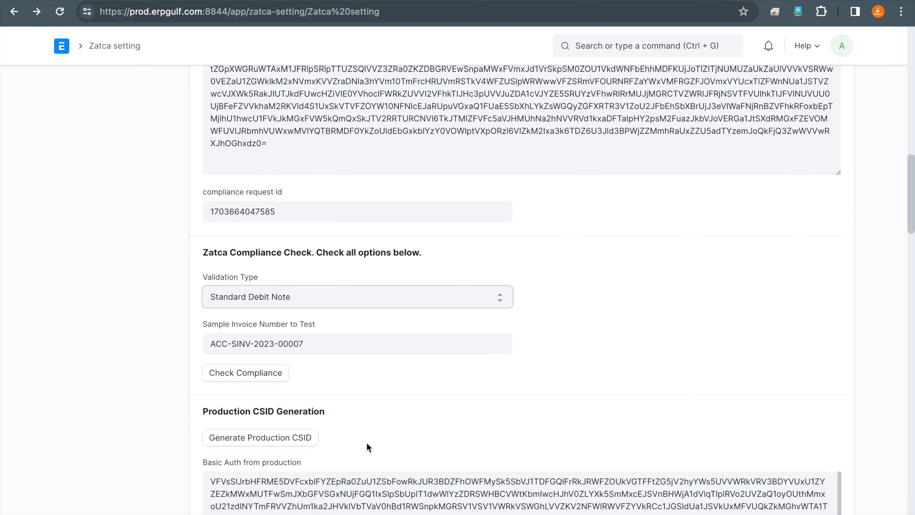
scroll(366, 442, down, 8)
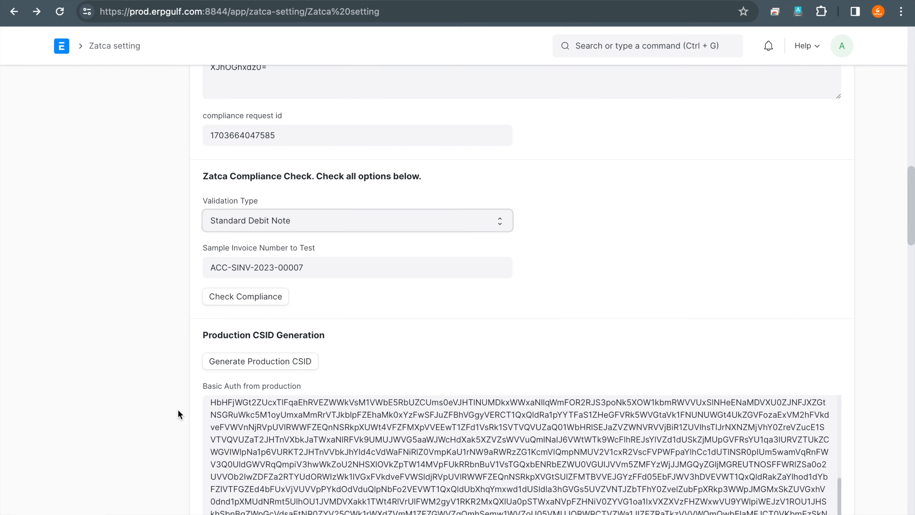
scroll(179, 410, down, 10)
scroll(178, 410, up, 4)
scroll(178, 411, down, 8)
scroll(178, 410, up, 5)
scroll(178, 414, up, 2)
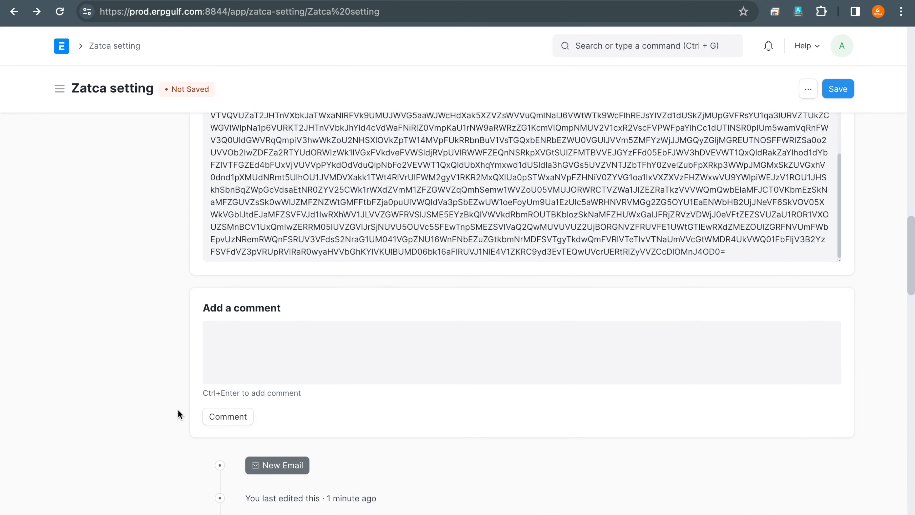
scroll(178, 414, down, 1)
scroll(178, 414, down, 1)
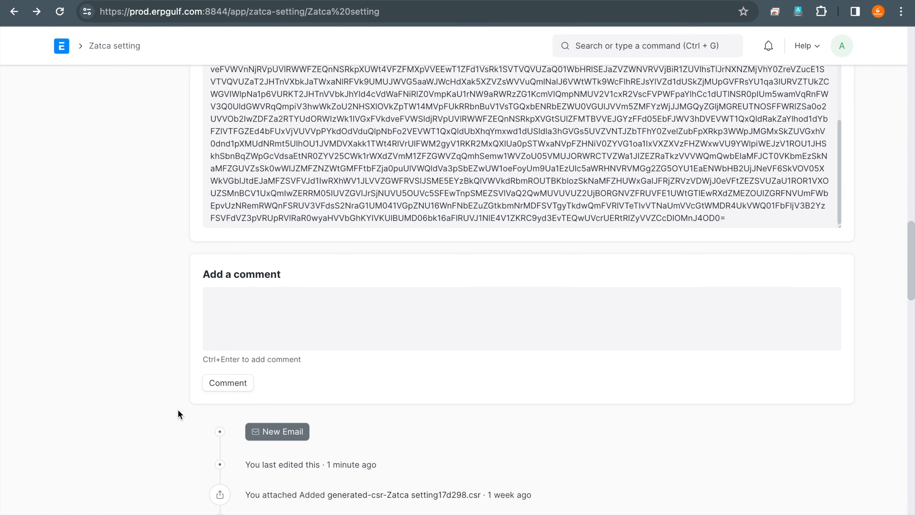
scroll(179, 411, up, 20)
scroll(178, 409, up, 2)
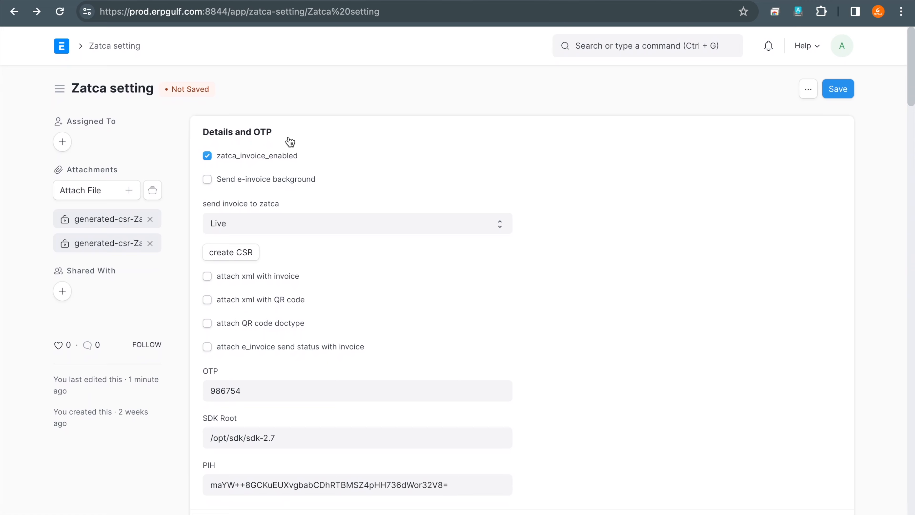
- Go to the ERPNext home page, search for "zat" and reopen the Zatca setting
click(66, 48)
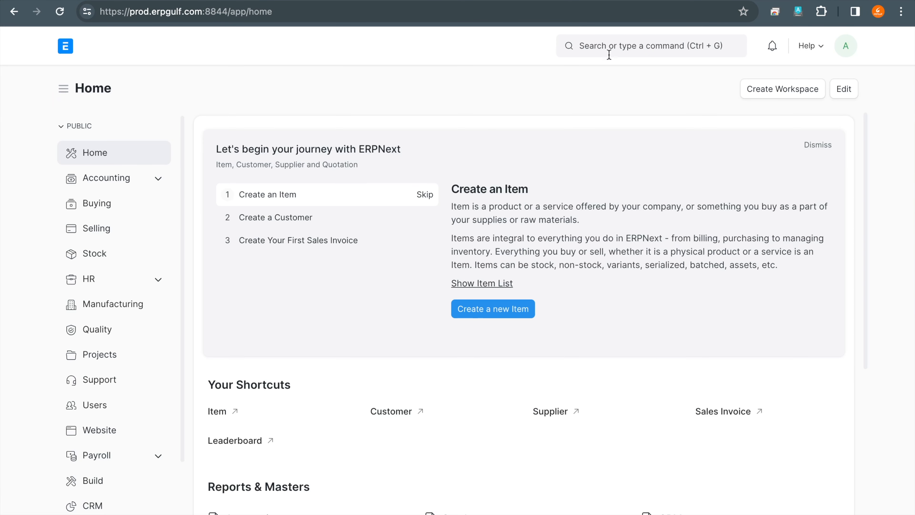
click(609, 52)
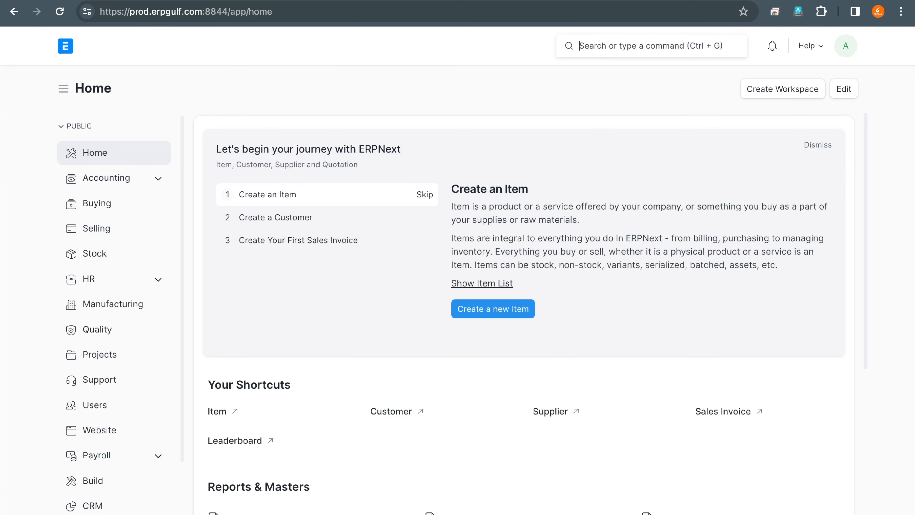
text(zat)
click(594, 74)
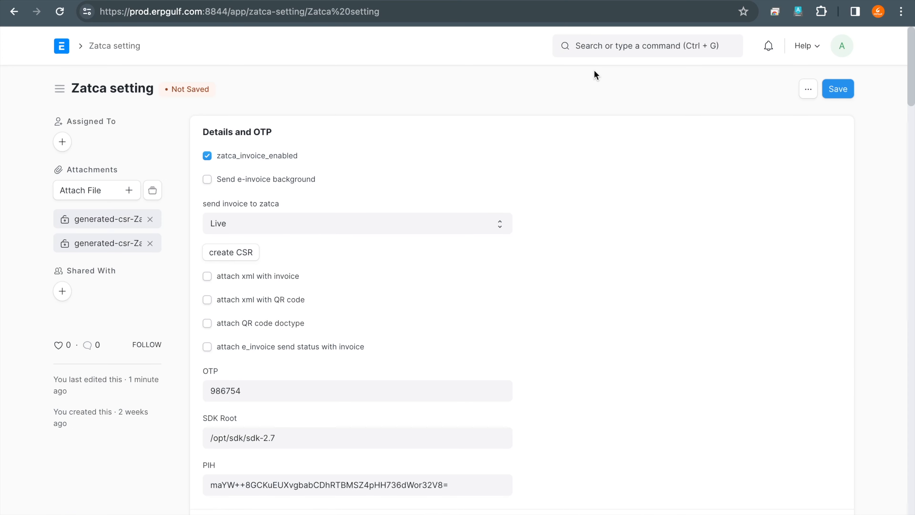
- Mark the create CSR command and the XML and QR code attachment options under Details and OTP with the annotation pen
scroll(405, 248, down, 1)
click(285, 241)
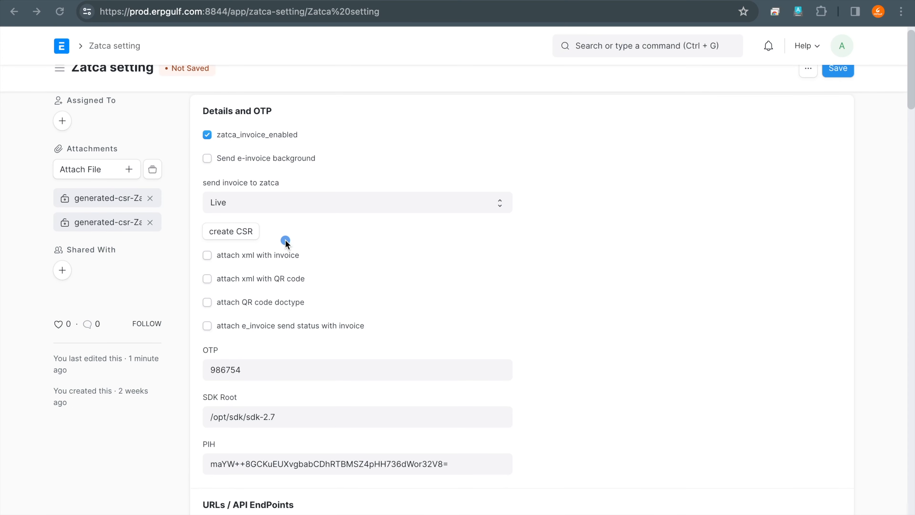
mouse_move(285, 241)
mouse_down()
mouse_move(195, 247)
mouse_move(332, 258)
mouse_move(249, 241)
mouse_up()
mouse_move(210, 272)
mouse_down()
mouse_move(228, 299)
mouse_move(277, 294)
mouse_up()
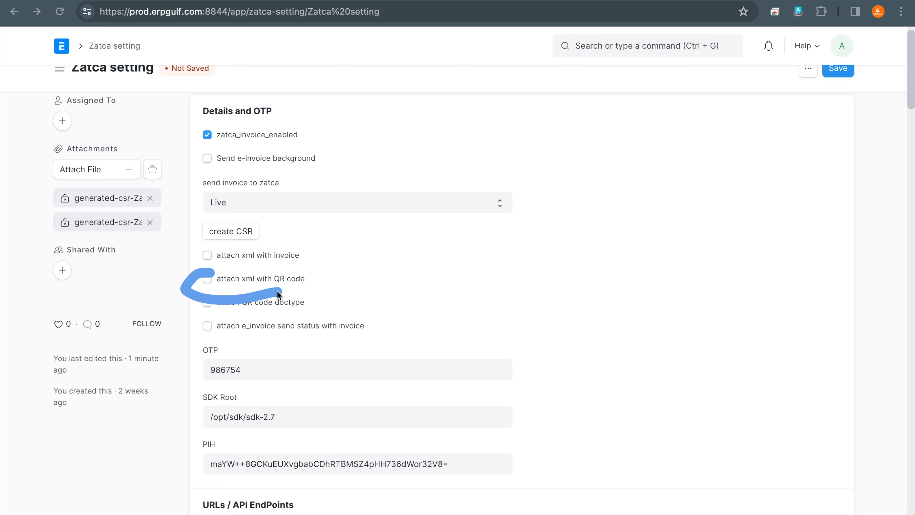
mouse_move(252, 261)
mouse_down()
mouse_move(208, 279)
mouse_move(413, 291)
mouse_up()
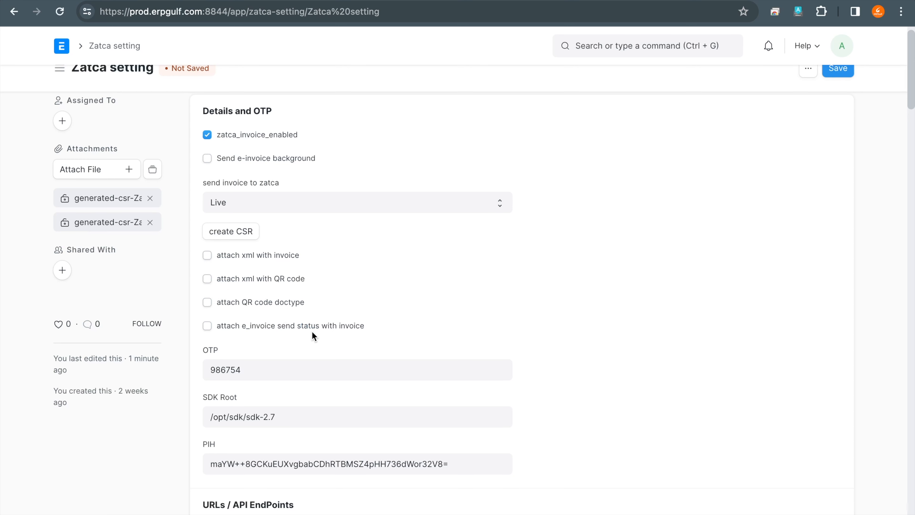
- Search for "sales in", open the Sales Invoice list and open invoice ACC-SINV-2024-00009 of Turkish Foods
click(642, 50)
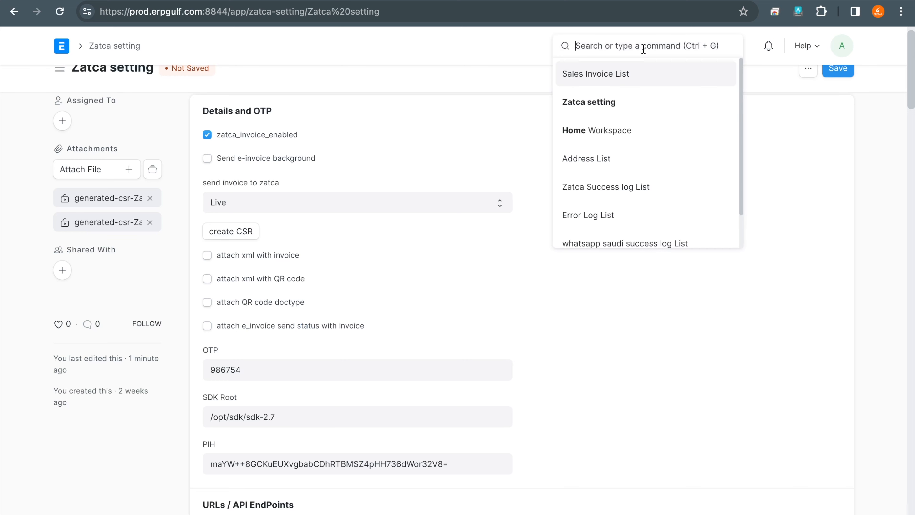
text(sa)
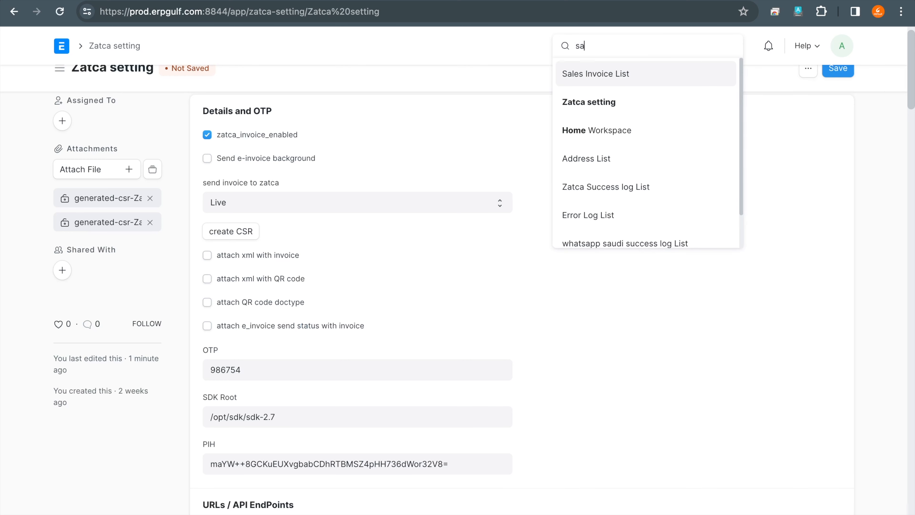
text(les in)
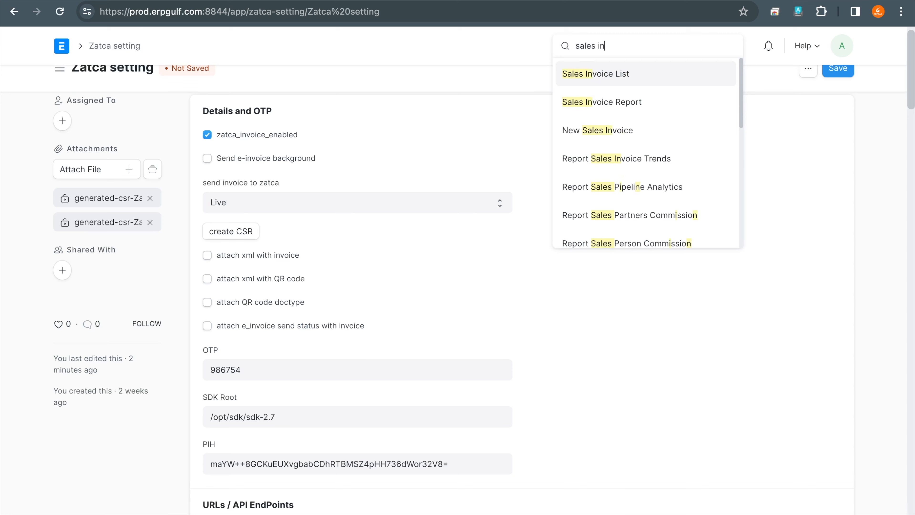
click(646, 73)
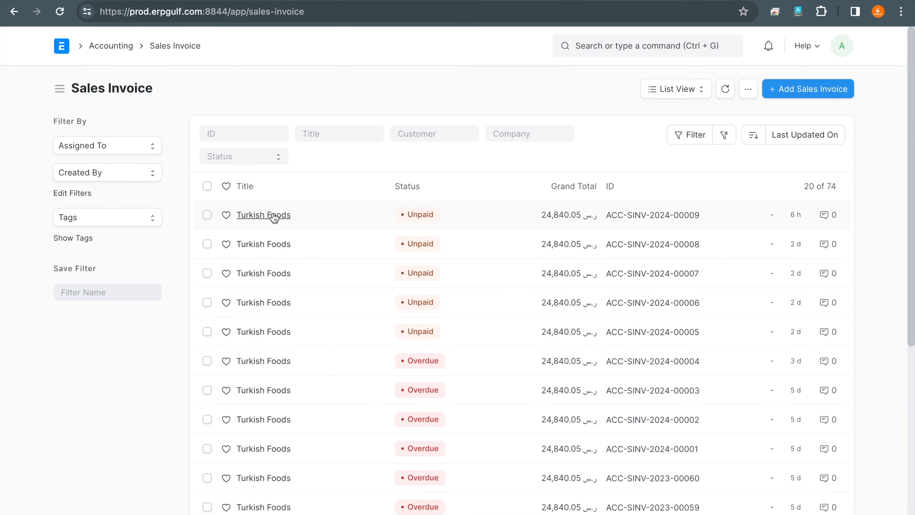
click(274, 215)
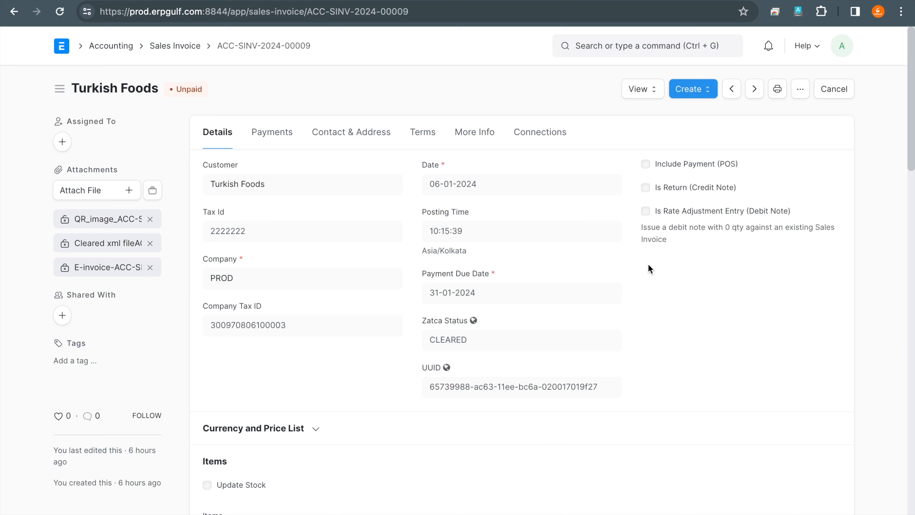
- Duplicate the Turkish Foods invoice, set the payment due date to 31-01-2024 and save the copy
click(797, 88)
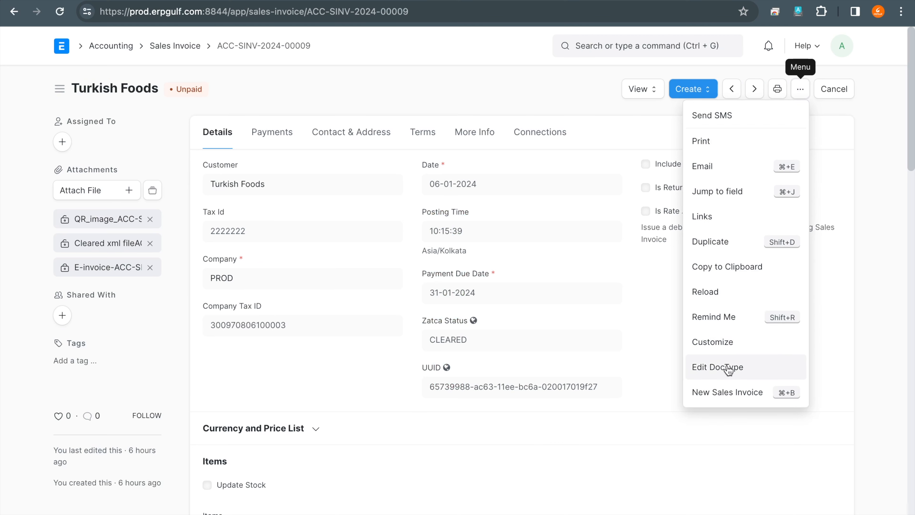
click(741, 243)
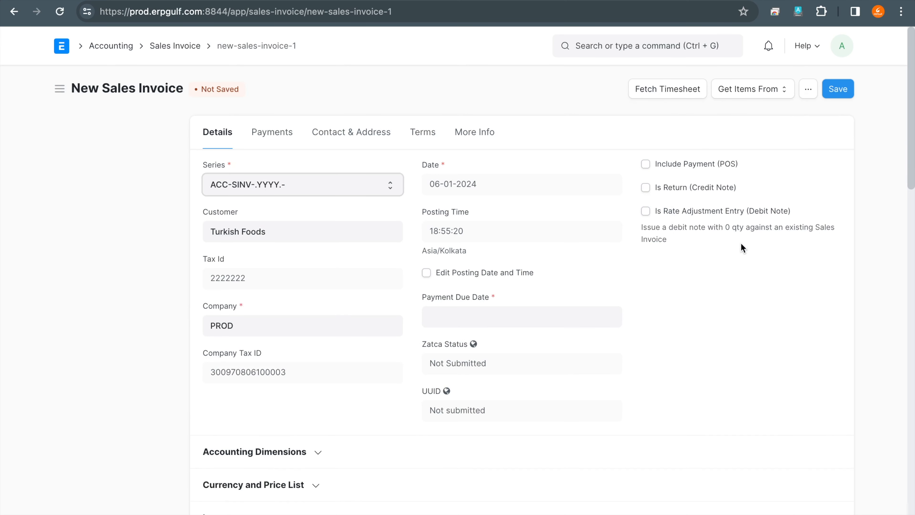
click(467, 314)
click(498, 260)
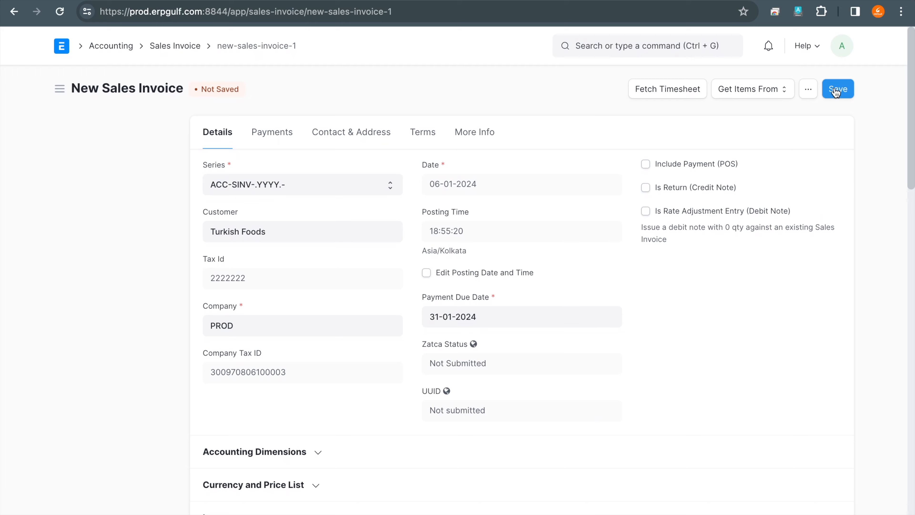
click(836, 88)
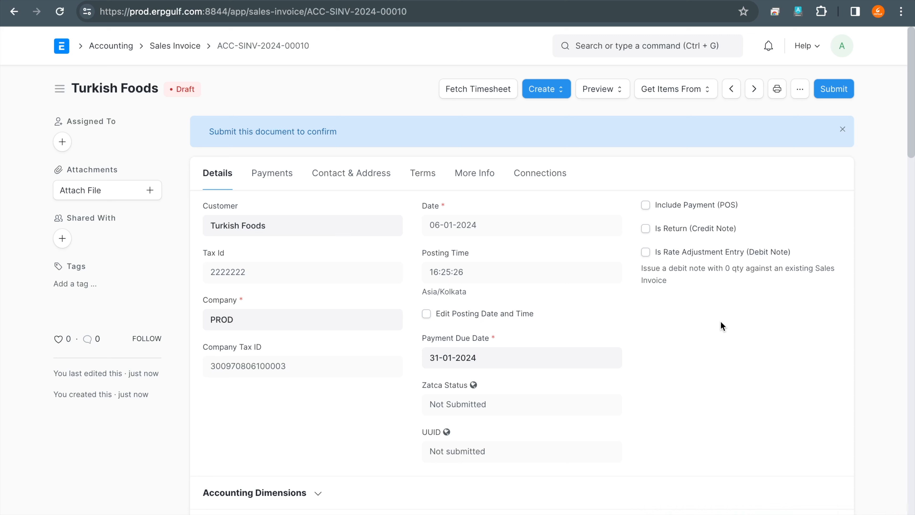
- Circle the Submit command of the draft invoice with the annotation pen
mouse_move(872, 64)
mouse_down()
mouse_move(818, 50)
mouse_move(889, 89)
mouse_move(847, 51)
mouse_up()
mouse_move(411, 74)
mouse_down()
mouse_move(412, 107)
mouse_move(415, 71)
mouse_up()
mouse_move(858, 67)
mouse_down()
mouse_move(789, 74)
mouse_move(801, 67)
mouse_up()
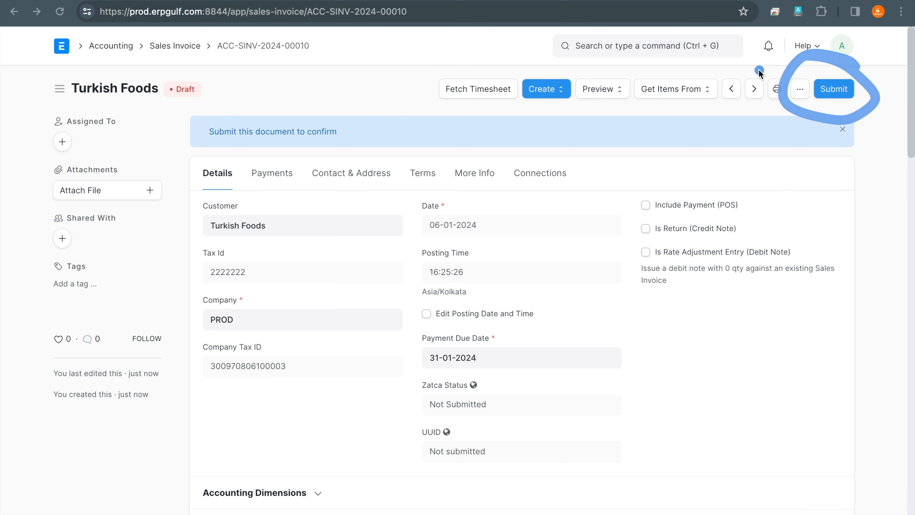
drag(418, 74, 366, 83)
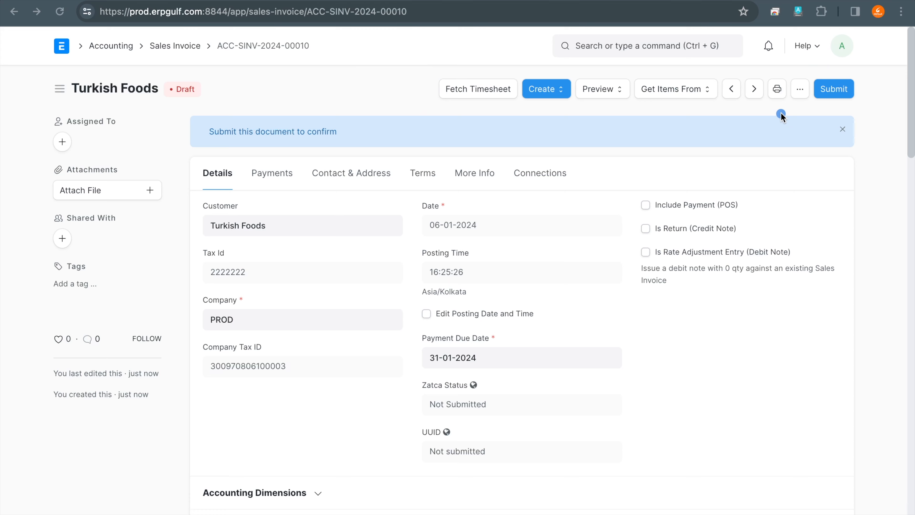
drag(675, 189, 658, 208)
- Submit the draft Turkish Foods invoice and confirm its permanent submission
scroll(671, 230, down, 10)
scroll(673, 233, up, 10)
scroll(672, 233, down, 15)
scroll(672, 234, up, 15)
click(831, 93)
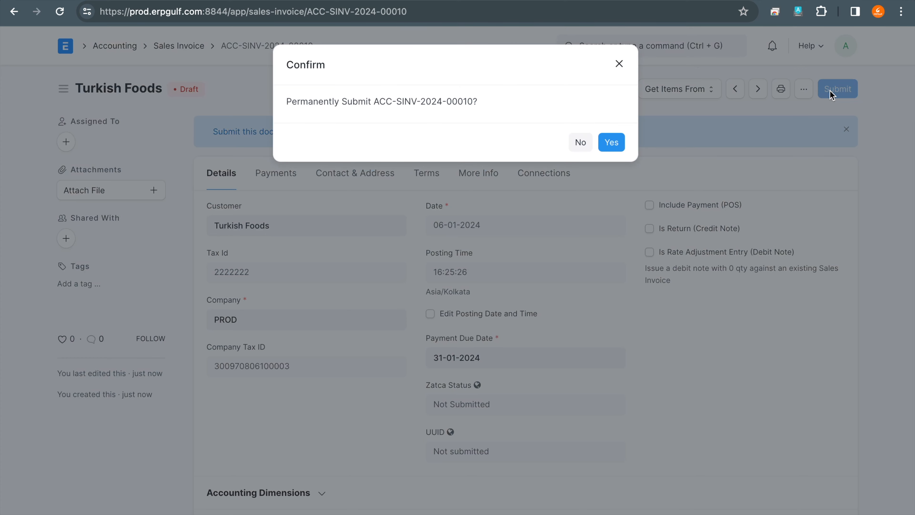
click(610, 145)
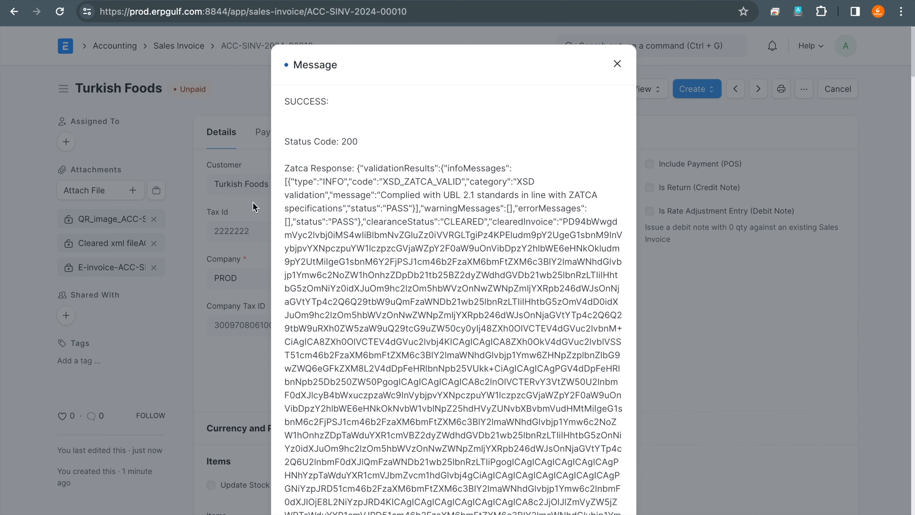
- Mark the success line, status code, clearance status and cleared invoice text in the Zatca response with the annotation pen
click(323, 74)
drag(323, 73, 320, 60)
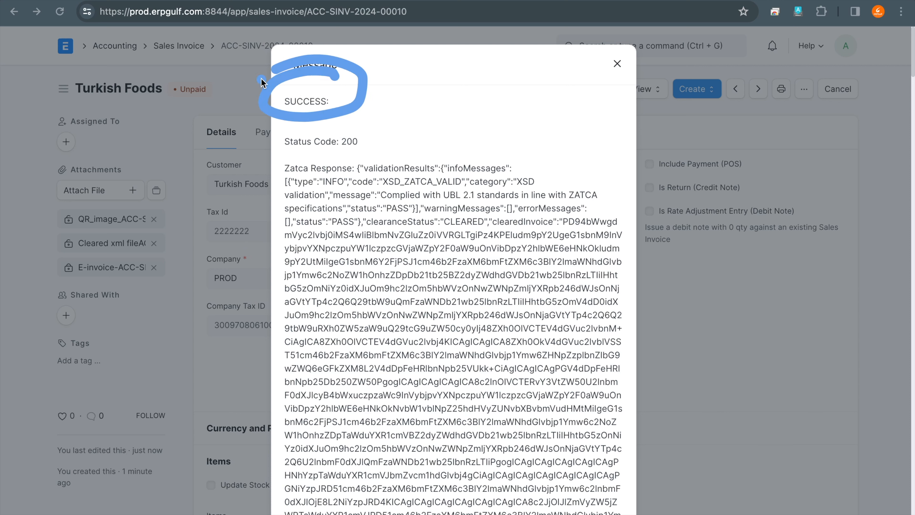
mouse_move(375, 123)
mouse_down()
mouse_move(342, 163)
mouse_move(297, 113)
mouse_up()
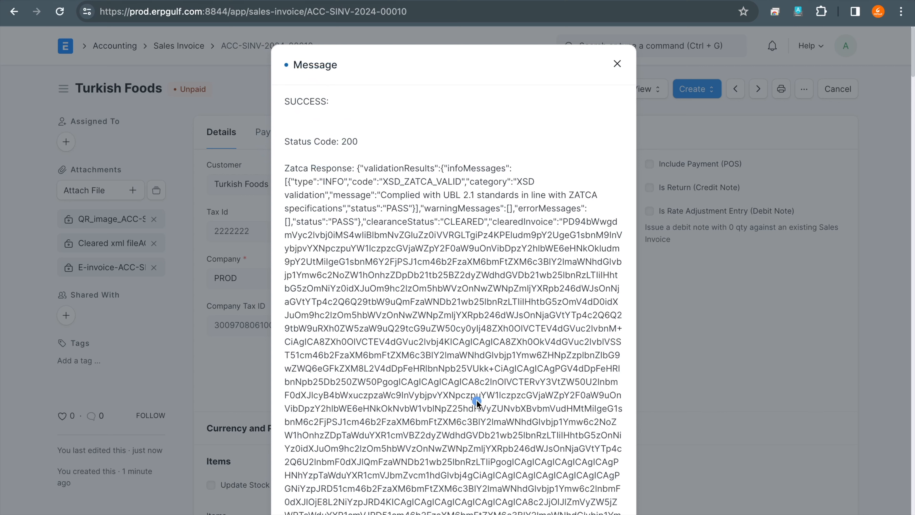
mouse_move(411, 192)
mouse_down()
mouse_move(434, 200)
mouse_move(381, 194)
mouse_move(334, 224)
mouse_up()
mouse_move(476, 231)
mouse_down()
mouse_move(463, 204)
mouse_move(447, 246)
mouse_move(433, 206)
mouse_up()
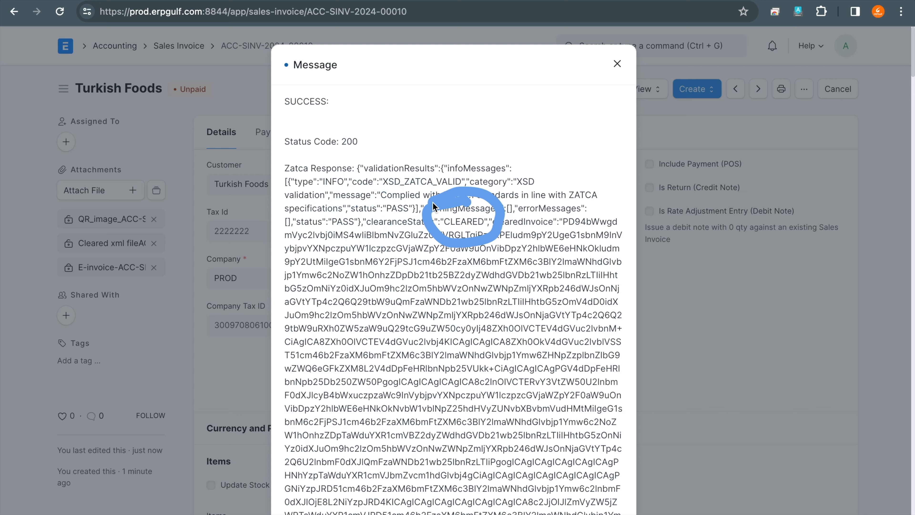
mouse_move(549, 221)
mouse_down()
mouse_move(526, 379)
mouse_move(529, 480)
mouse_up()
- Read through the rest of the Zatca response, close the message and mark the files attached to the invoice
scroll(542, 438, down, 10)
scroll(542, 438, down, 15)
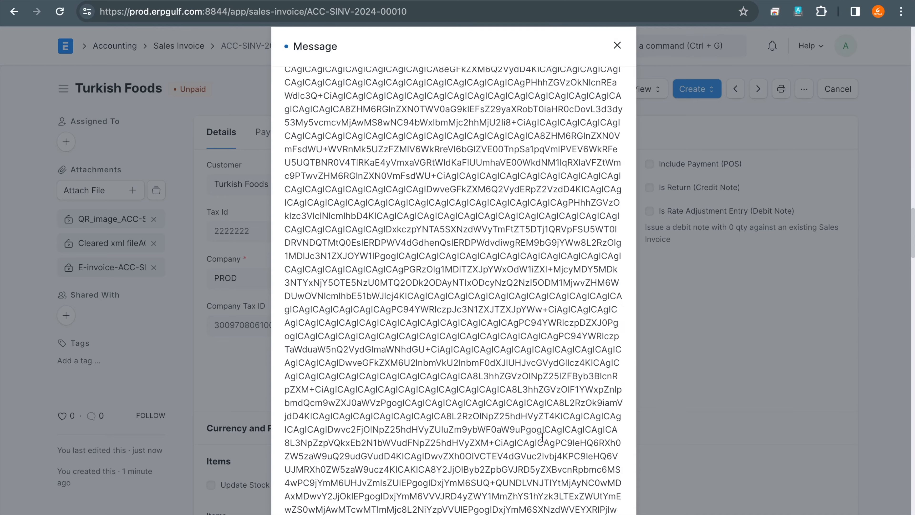
scroll(542, 438, up, 10)
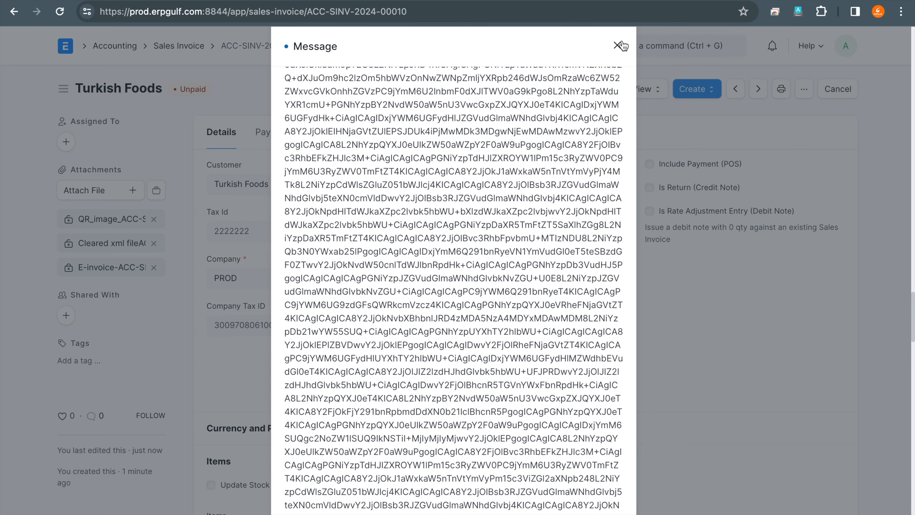
click(621, 44)
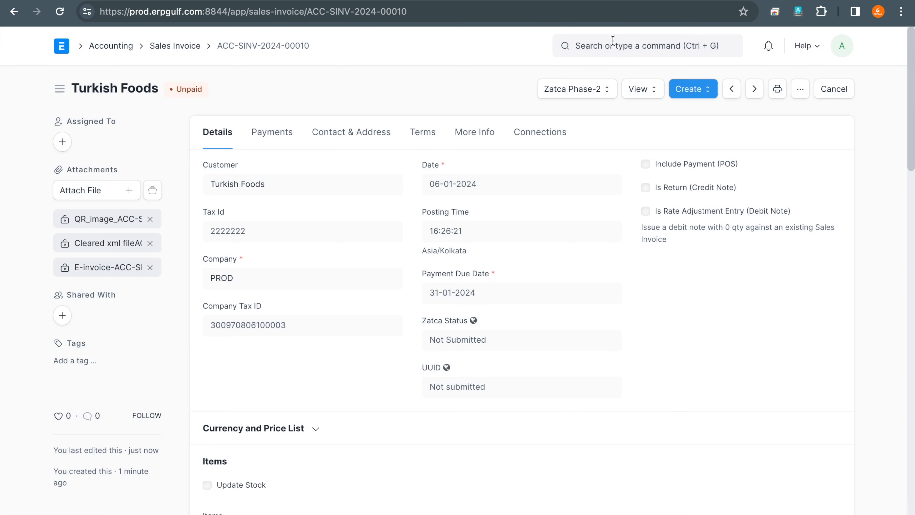
click(115, 225)
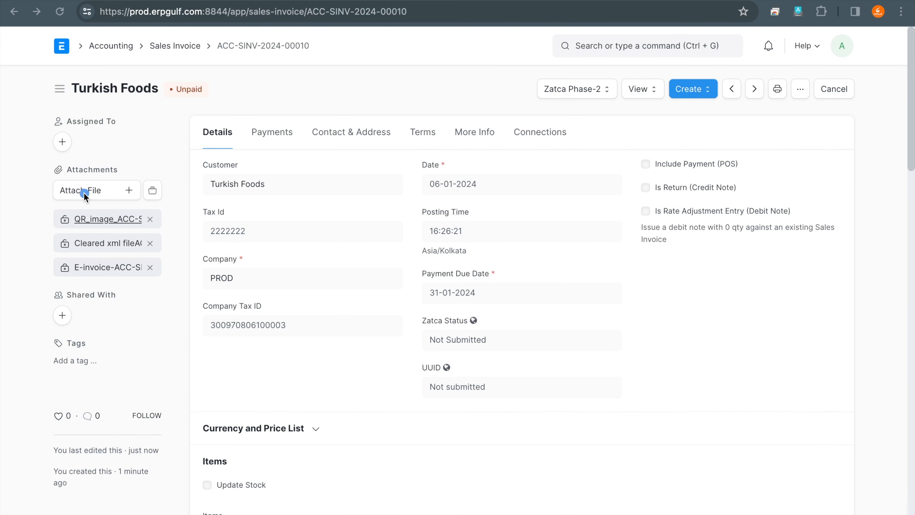
mouse_move(88, 193)
mouse_down()
mouse_move(45, 238)
mouse_move(182, 229)
mouse_move(160, 200)
mouse_move(97, 193)
mouse_up()
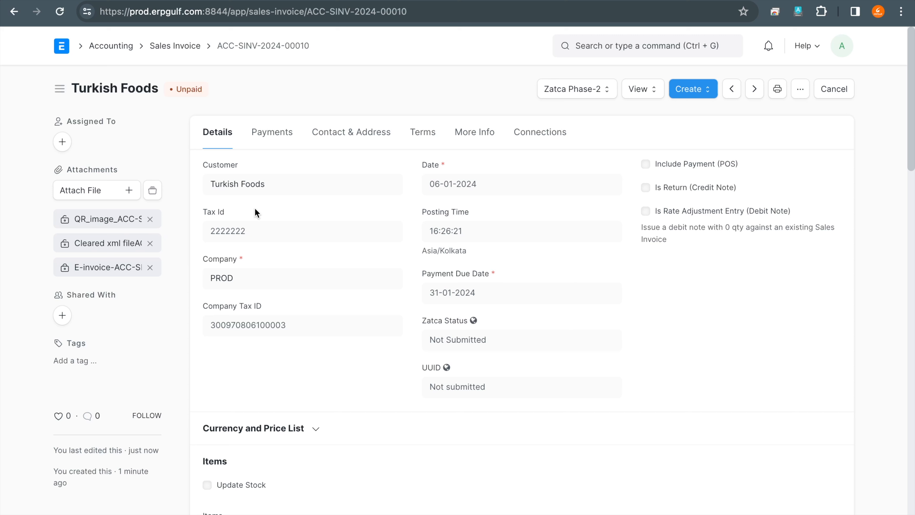
- Open the Turkish Foods customer record, circle and enable Zatca type Simplified ( B2C ), and save the customer
click(249, 187)
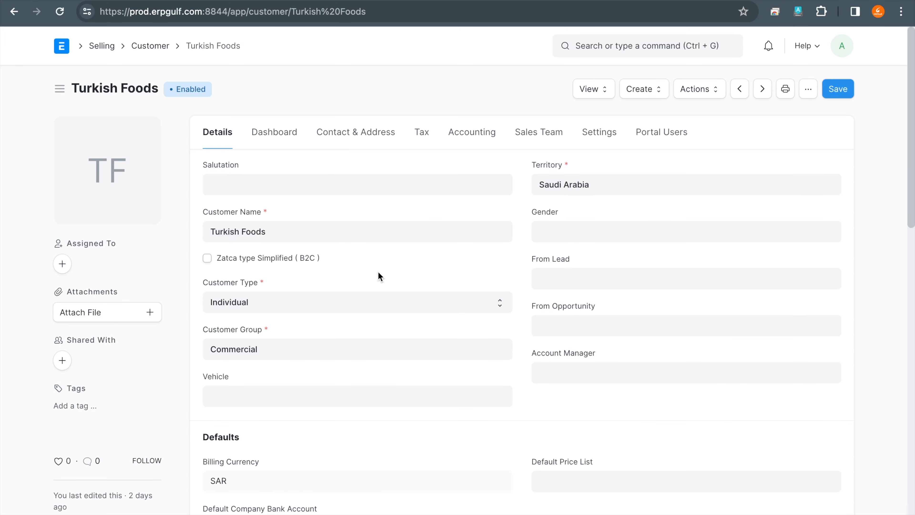
mouse_move(275, 233)
mouse_down()
mouse_move(172, 251)
mouse_move(310, 289)
mouse_move(354, 244)
mouse_move(268, 236)
mouse_up()
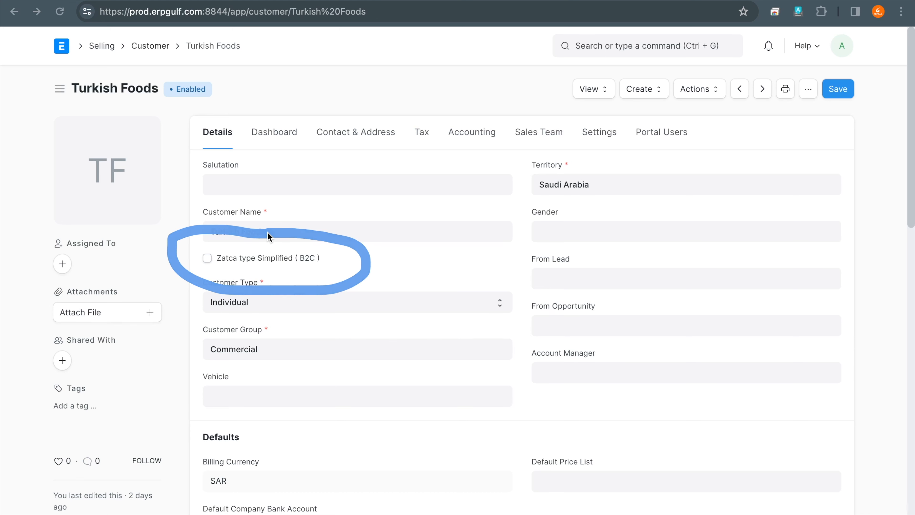
key(Escape)
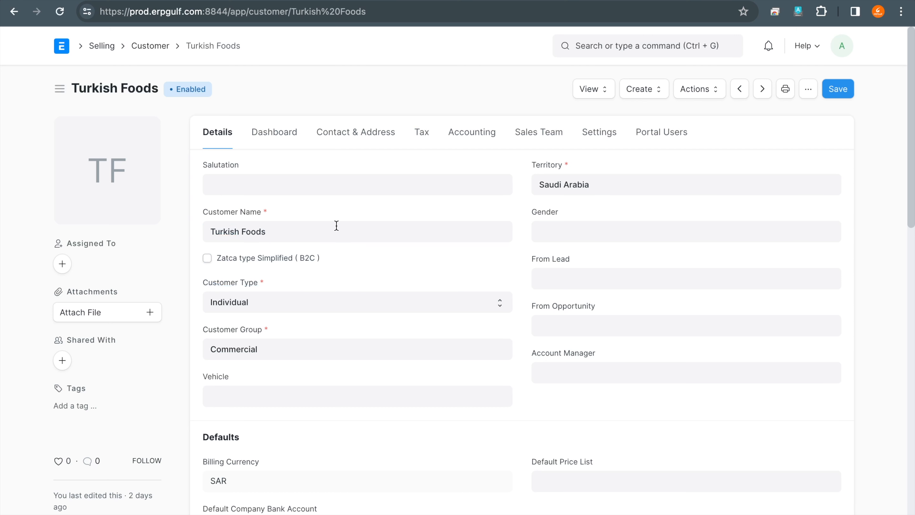
click(208, 258)
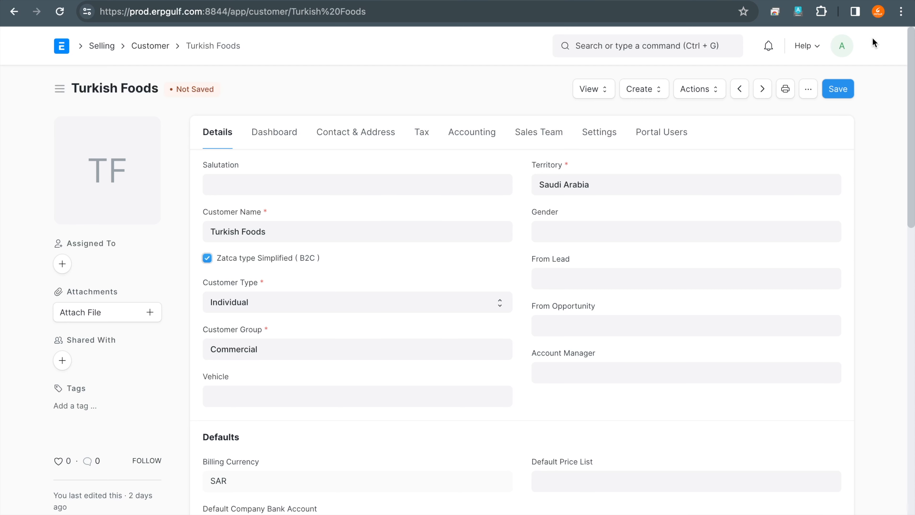
click(840, 90)
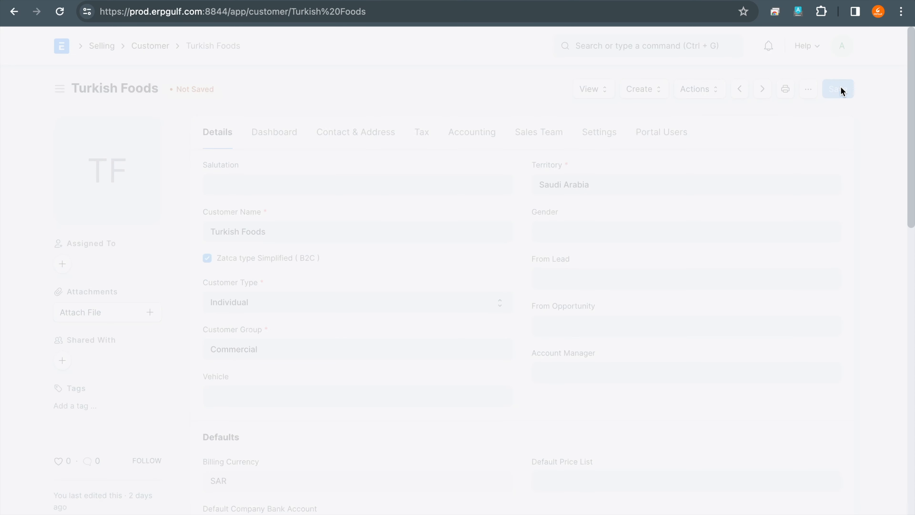
- Return to the Sales Invoice list, reopen invoice ACC-SINV-2024-00010 and duplicate it
click(13, 12)
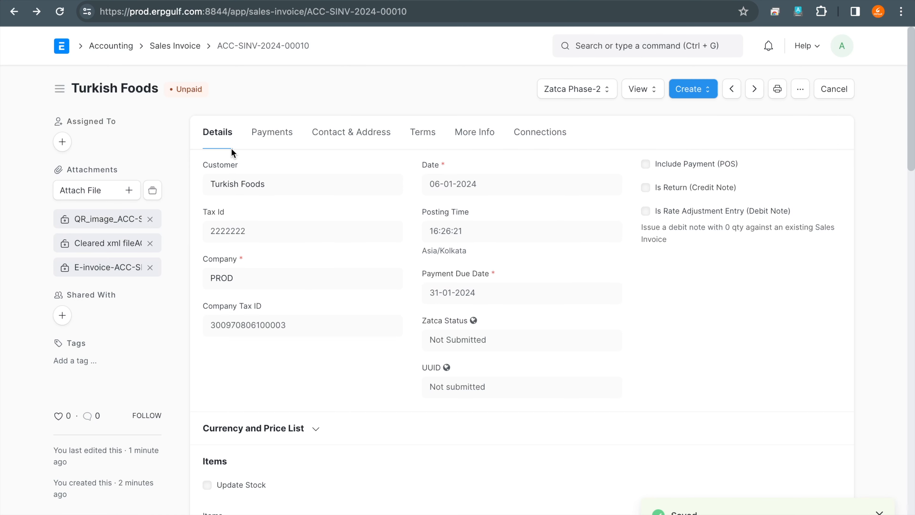
click(188, 47)
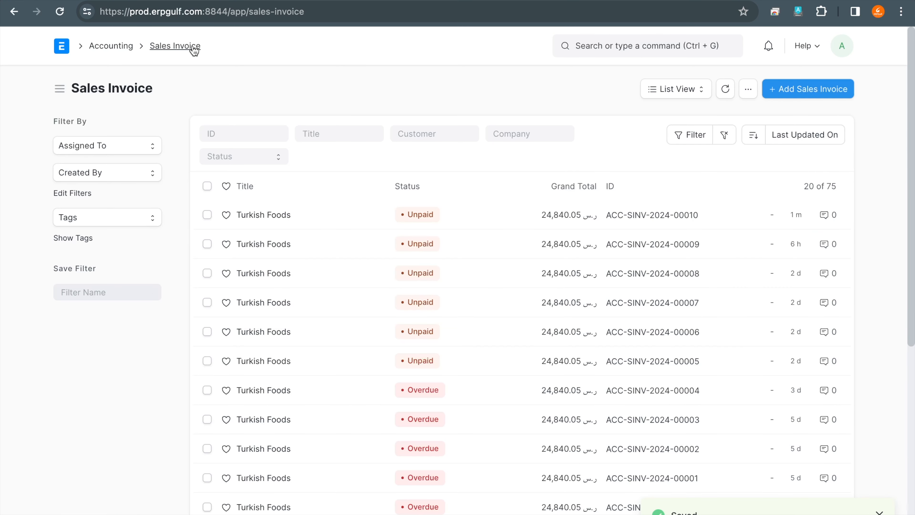
click(252, 214)
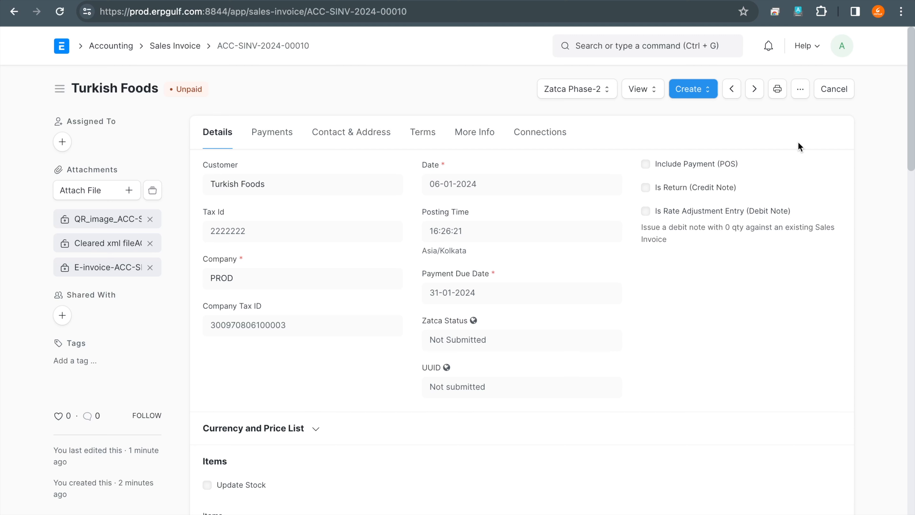
click(800, 88)
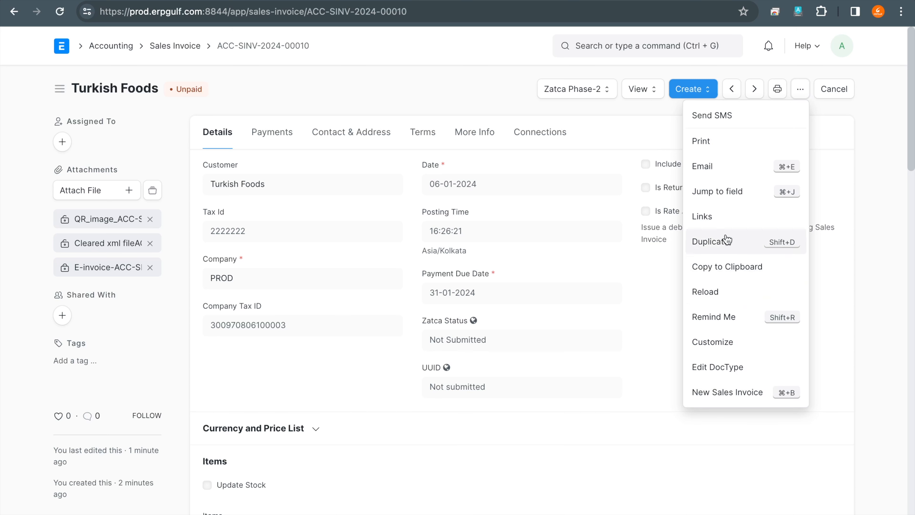
click(726, 248)
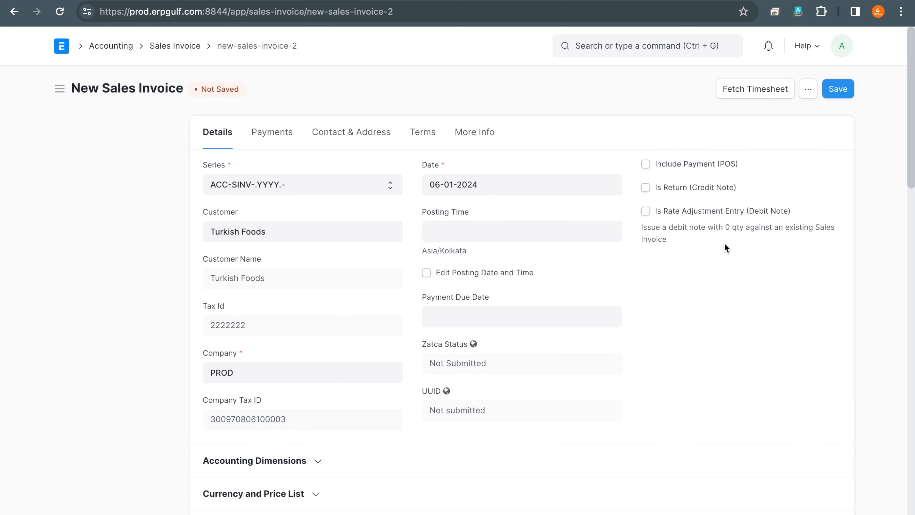
- Set the duplicated invoice's payment due date to 31-01-2024, save it and submit it with confirmation
click(495, 320)
click(502, 259)
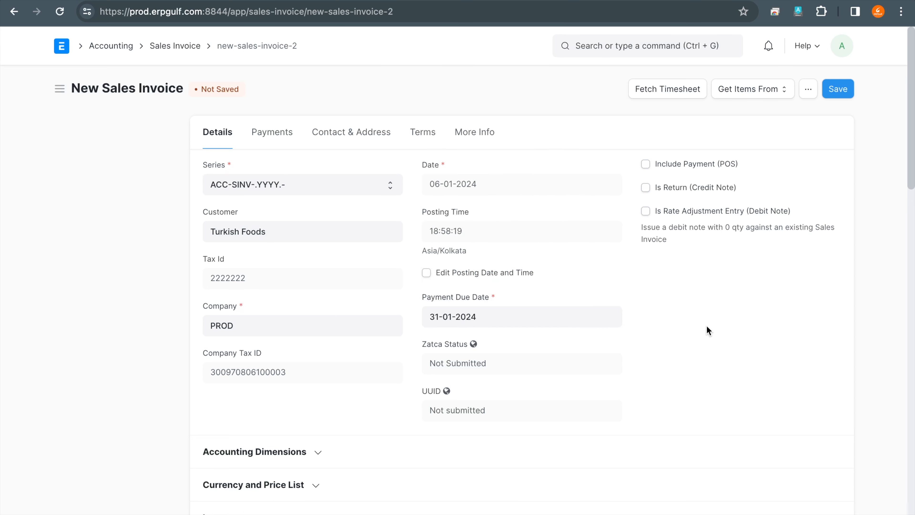
click(838, 90)
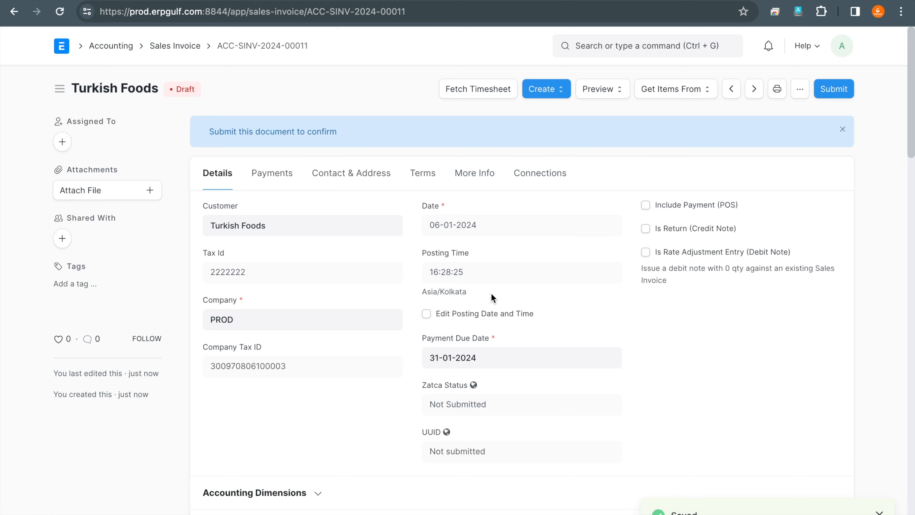
click(845, 89)
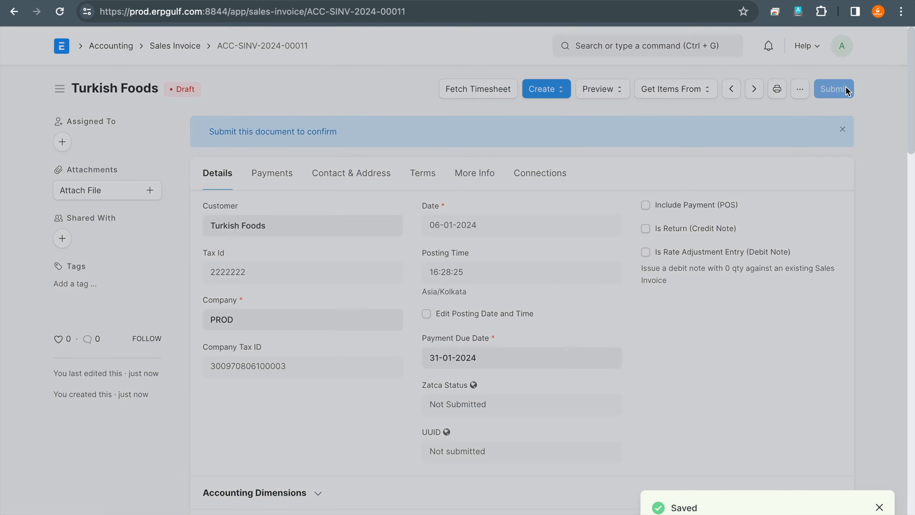
click(609, 148)
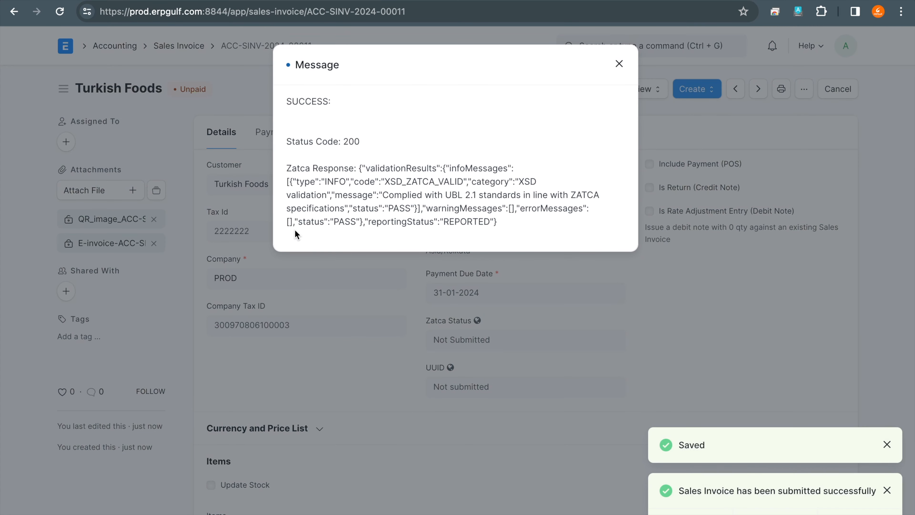
- Circle the status code and the reporting status in the simplified invoice's Zatca response with the annotation pen
drag(342, 86, 351, 77)
mouse_move(377, 119)
mouse_down()
mouse_move(366, 110)
mouse_move(306, 112)
mouse_up()
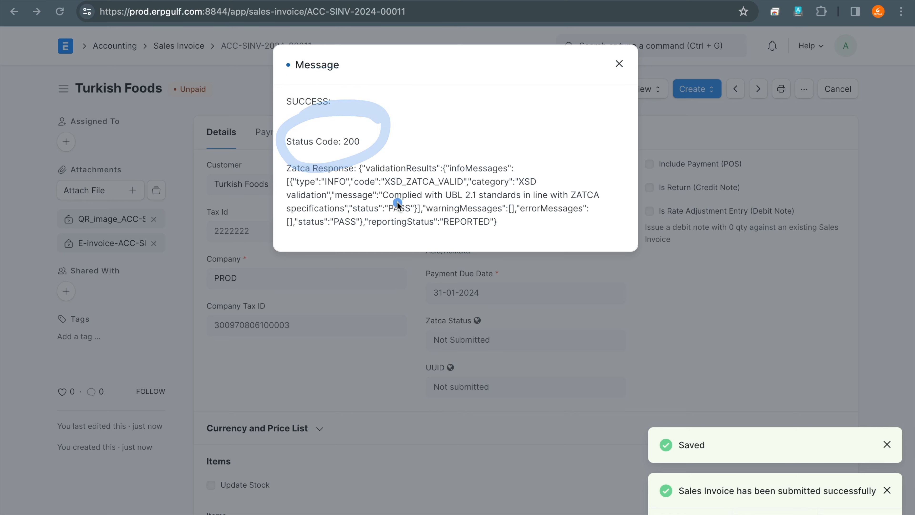
drag(381, 212, 438, 212)
mouse_move(486, 231)
mouse_down()
mouse_move(494, 213)
mouse_move(436, 206)
mouse_move(519, 231)
mouse_move(449, 201)
mouse_move(447, 255)
mouse_move(521, 209)
mouse_move(446, 203)
mouse_up()
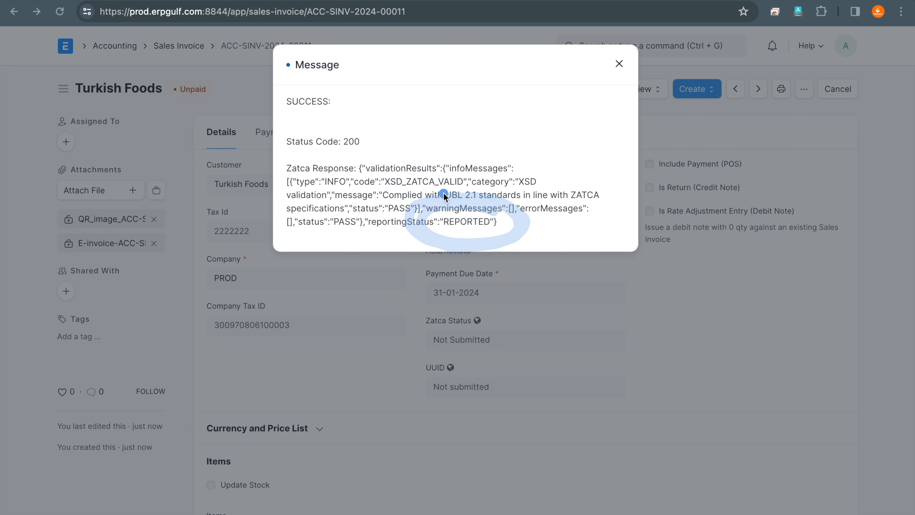
- Close the Zatca response message, check the Zatca type Simplified ( B2C ) setting on the Turkish Foods customer record, and return to the invoice
drag(460, 209, 429, 211)
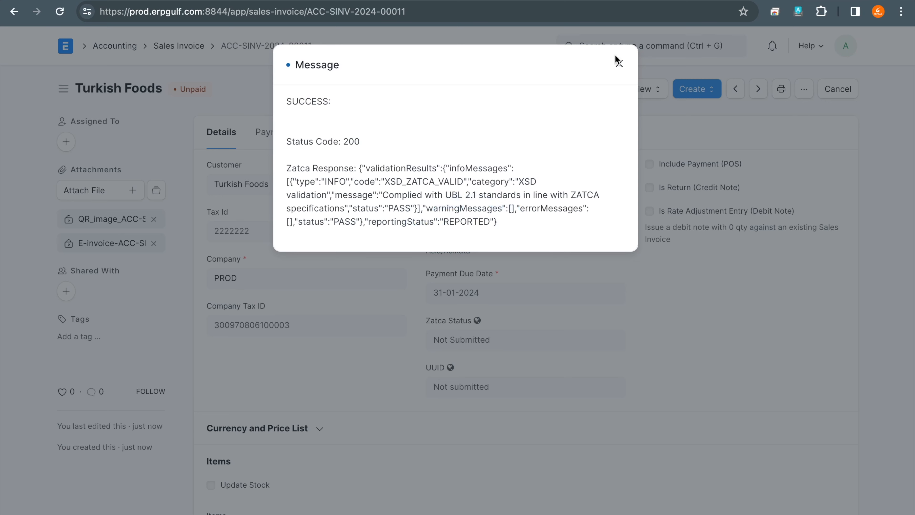
click(618, 65)
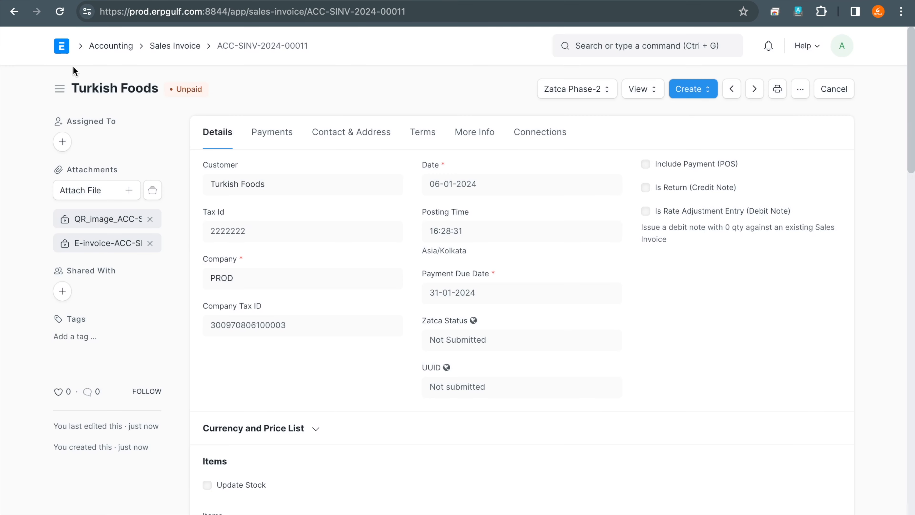
click(257, 185)
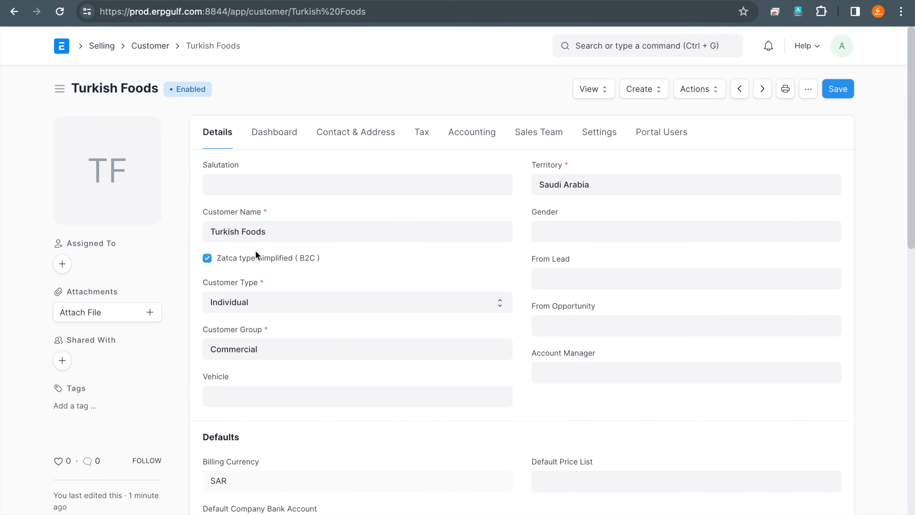
click(244, 232)
mouse_move(240, 233)
mouse_down()
mouse_move(166, 285)
mouse_move(392, 272)
mouse_move(237, 233)
mouse_up()
click(12, 18)
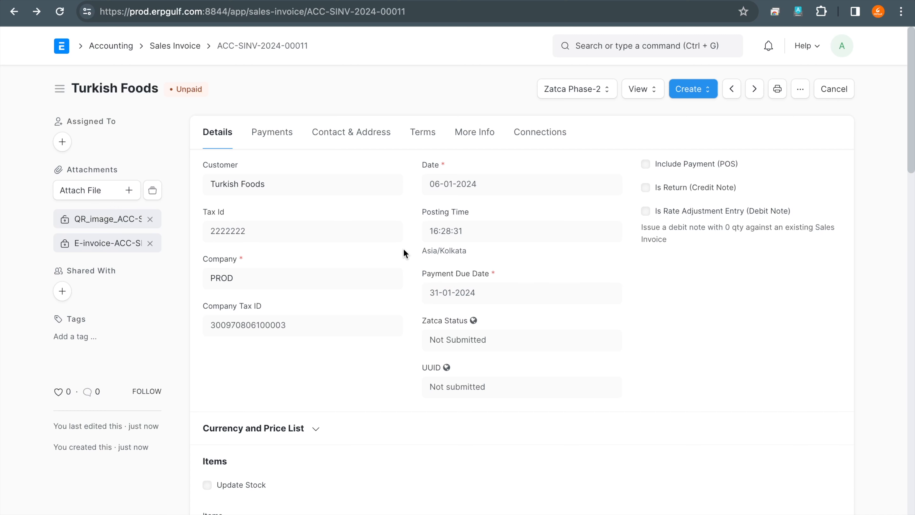
drag(528, 165, 517, 154)
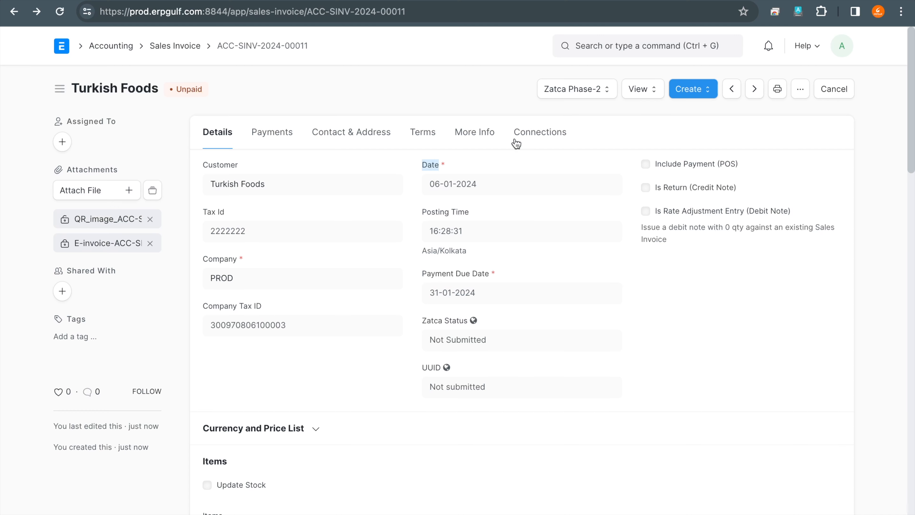
- Search for "zatca" and open the Zatca Success log list
click(646, 41)
text(er)
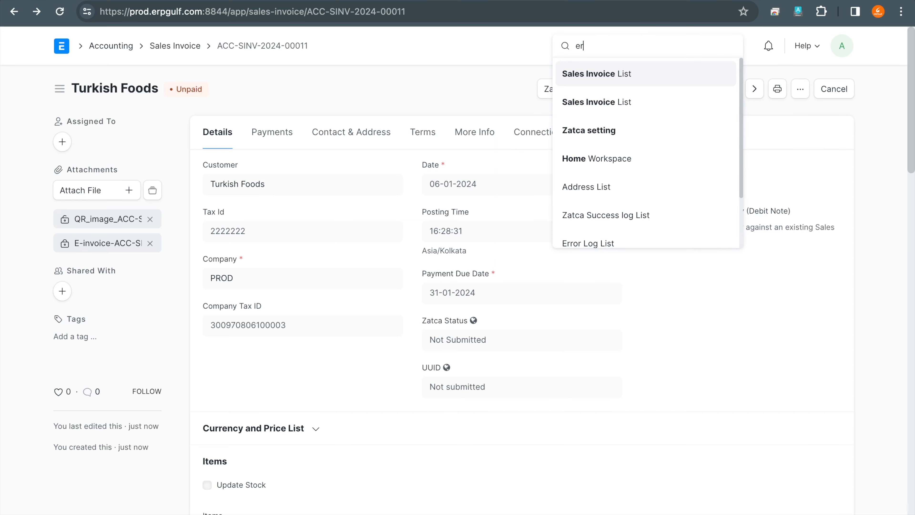
key(BackSpace)
key(BackSpace)
text(succ)
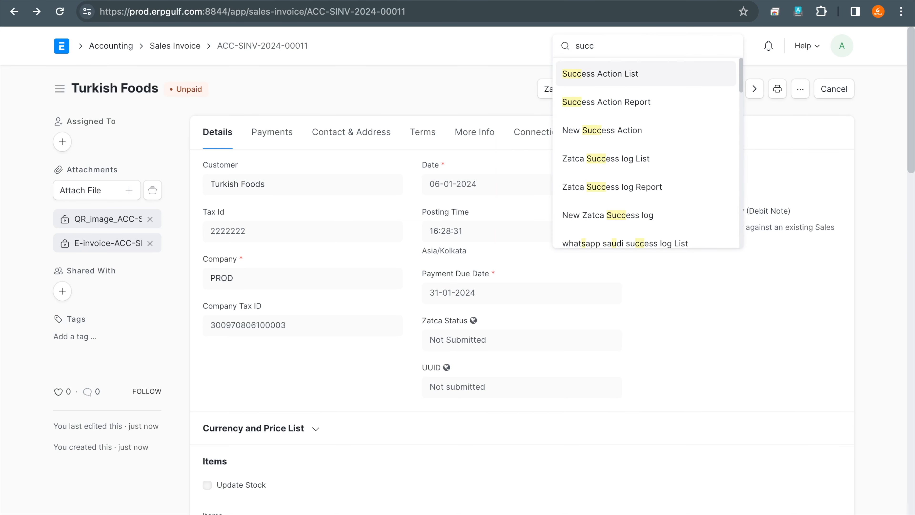
key(BackSpace)
key(BackSpace)
key(BackSpace)
key(BackSpace)
text(zat)
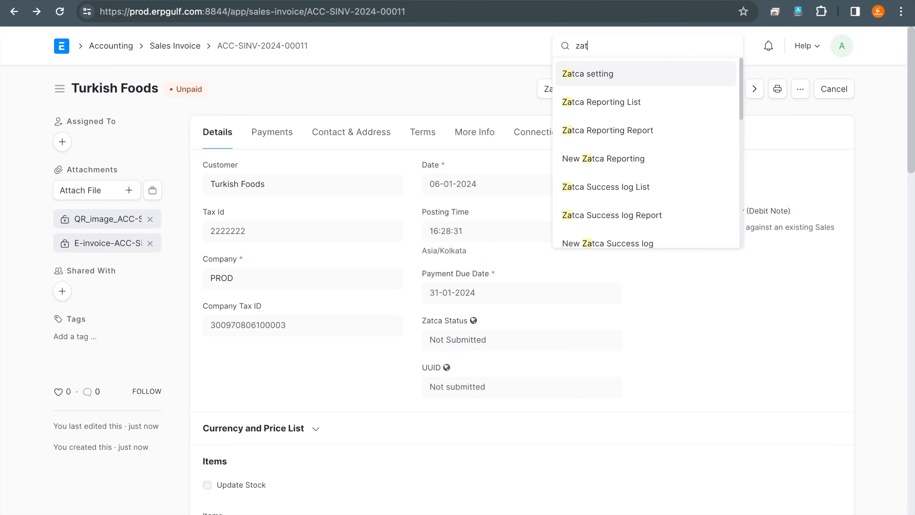
text(ca)
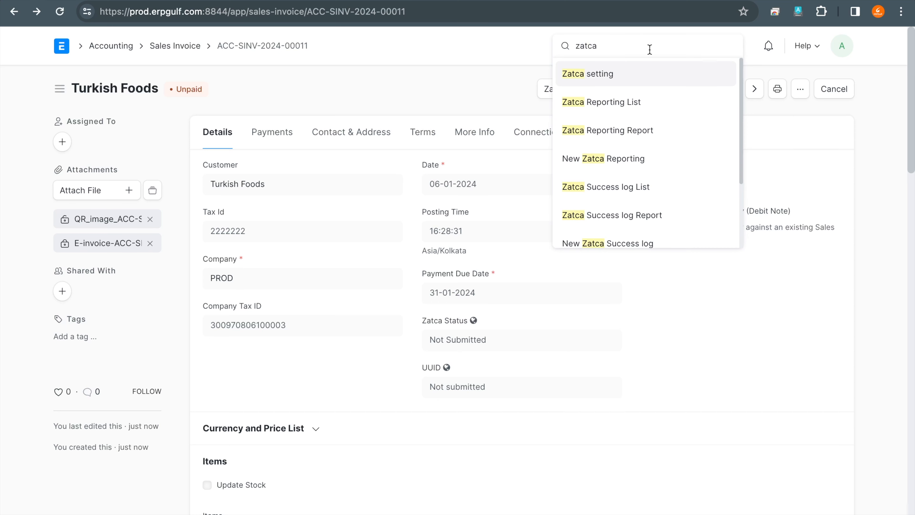
click(635, 194)
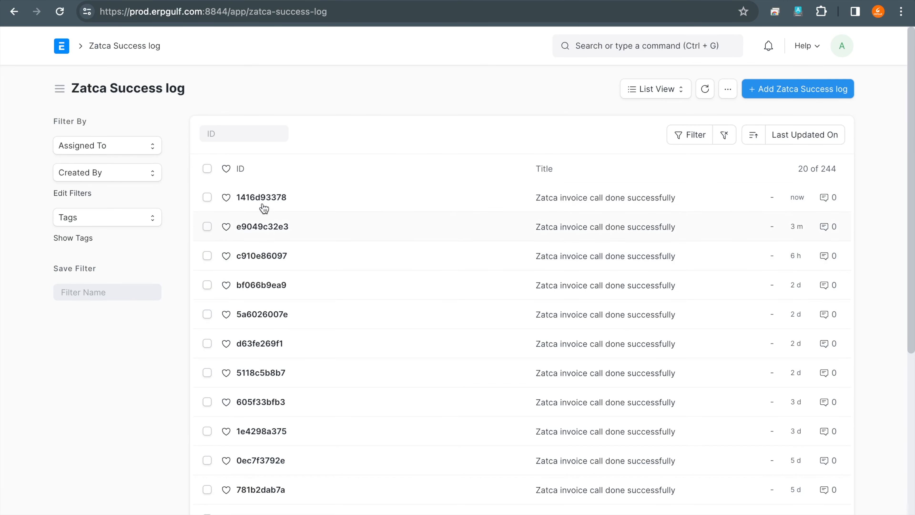
- Open the most recent Zatca Success log entry and review its response, invoice number, time and UUID
click(271, 199)
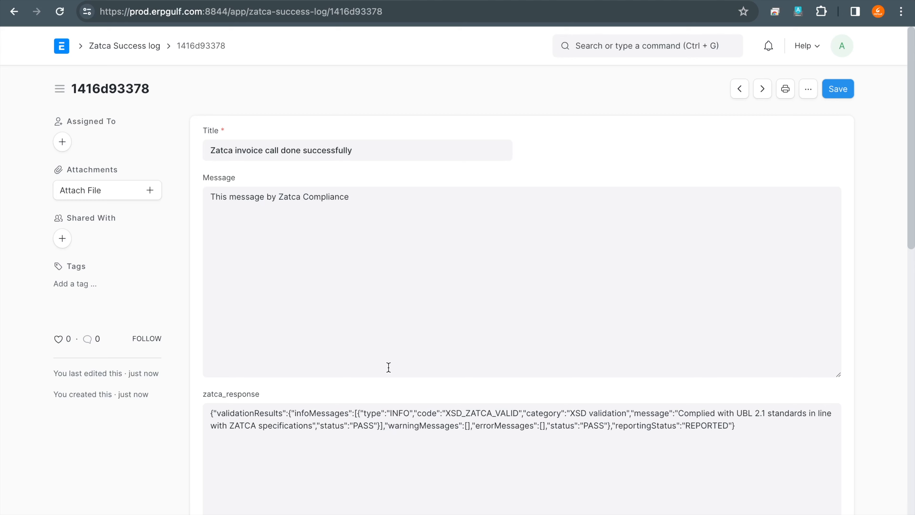
scroll(388, 367, down, 5)
scroll(388, 368, down, 10)
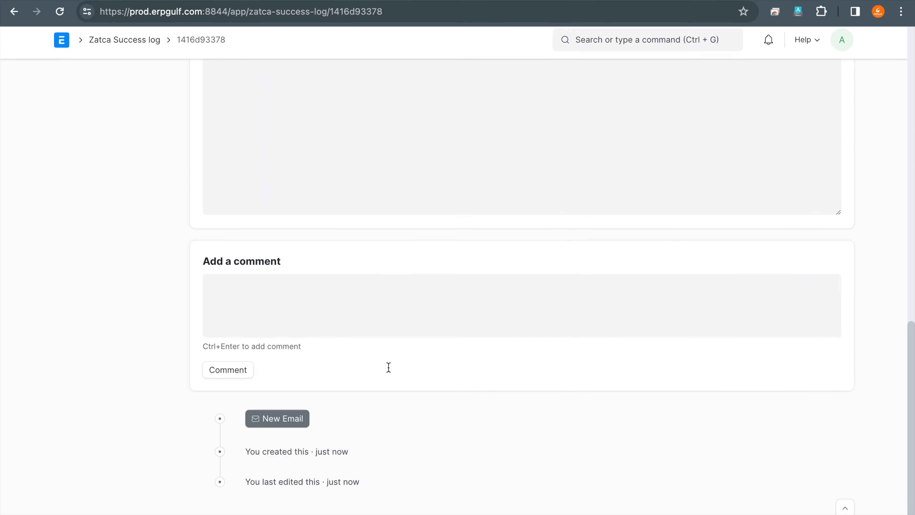
scroll(389, 367, up, 9)
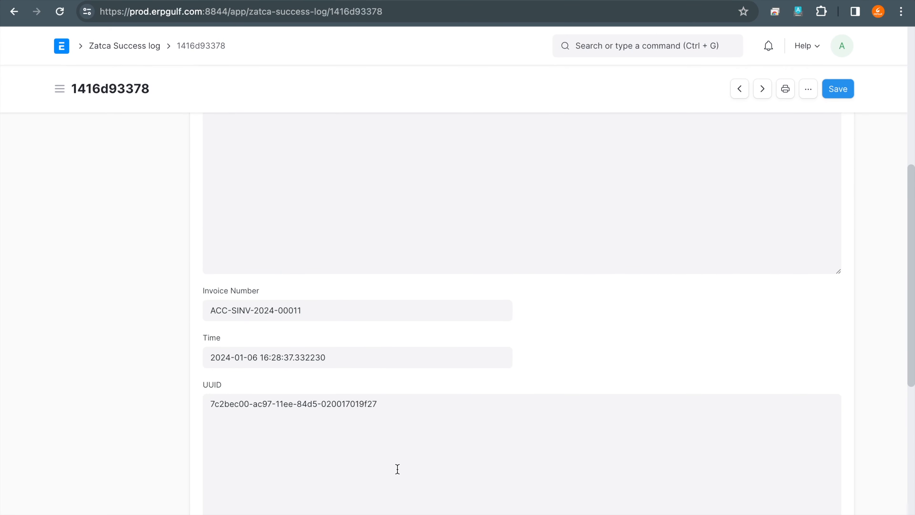
scroll(398, 468, up, 6)
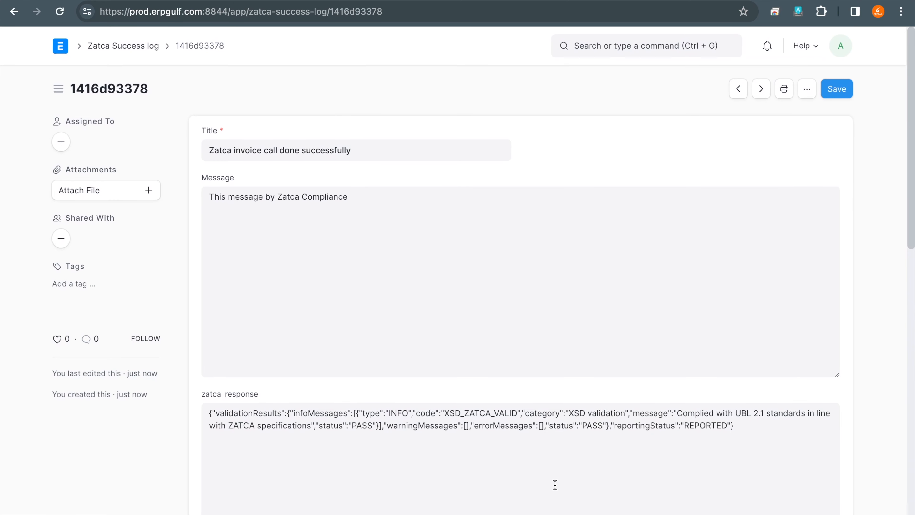
- Open the success log entry for invoice ACC-SINV-2024-00010, select the clearedInvoice data in its zatca_response, and return to the log list
click(15, 12)
click(267, 227)
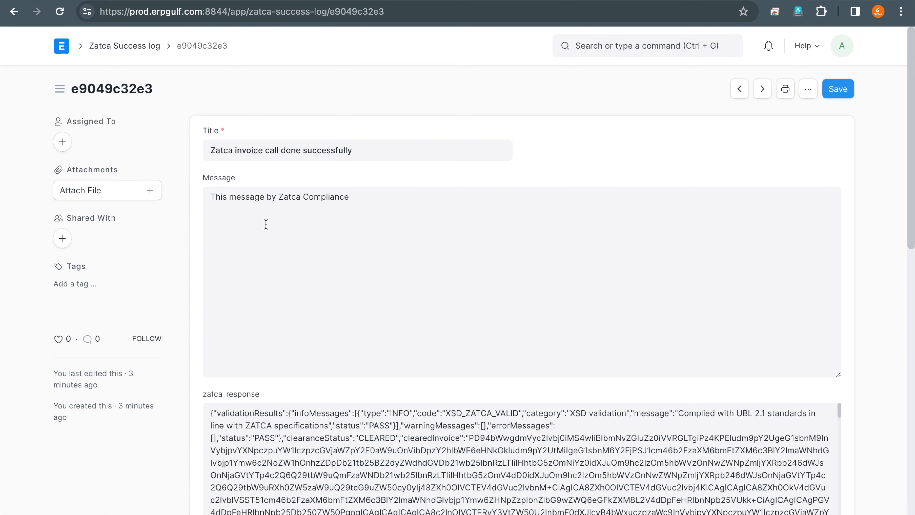
scroll(378, 397, down, 5)
scroll(455, 287, up, 2)
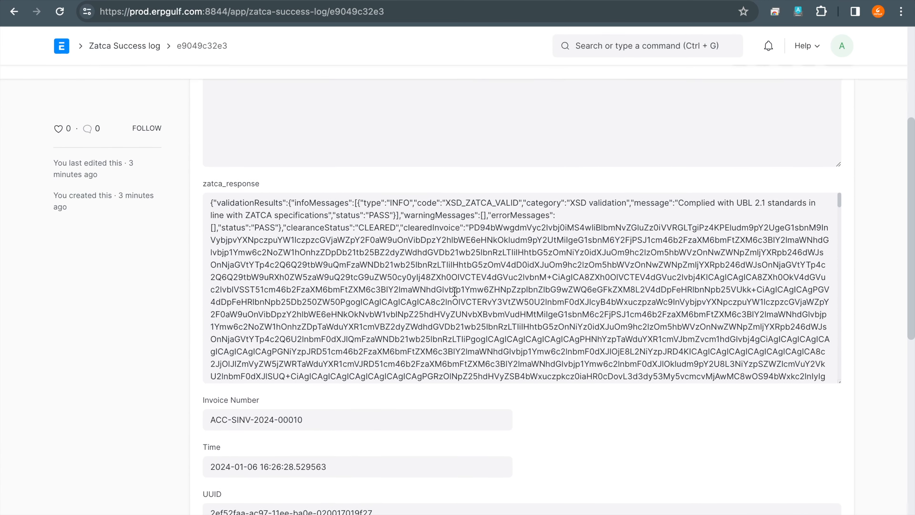
scroll(381, 283, down, 1)
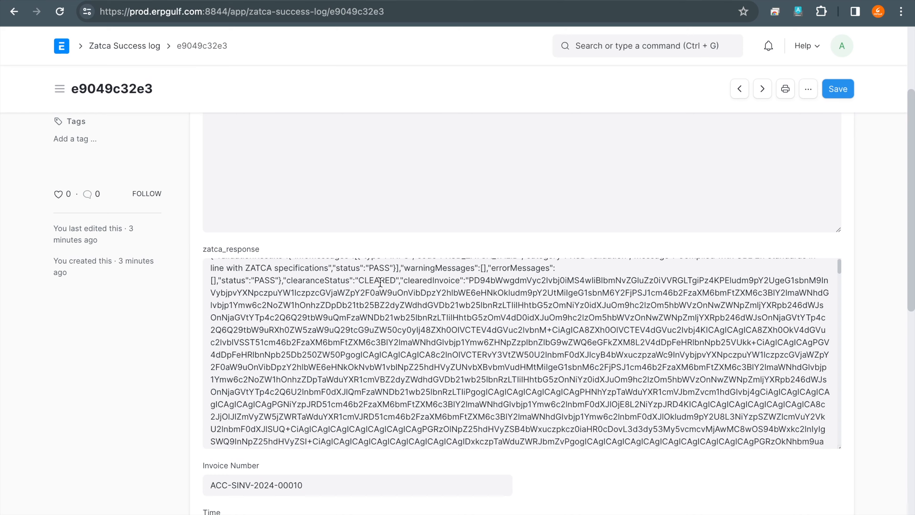
drag(470, 278, 528, 437)
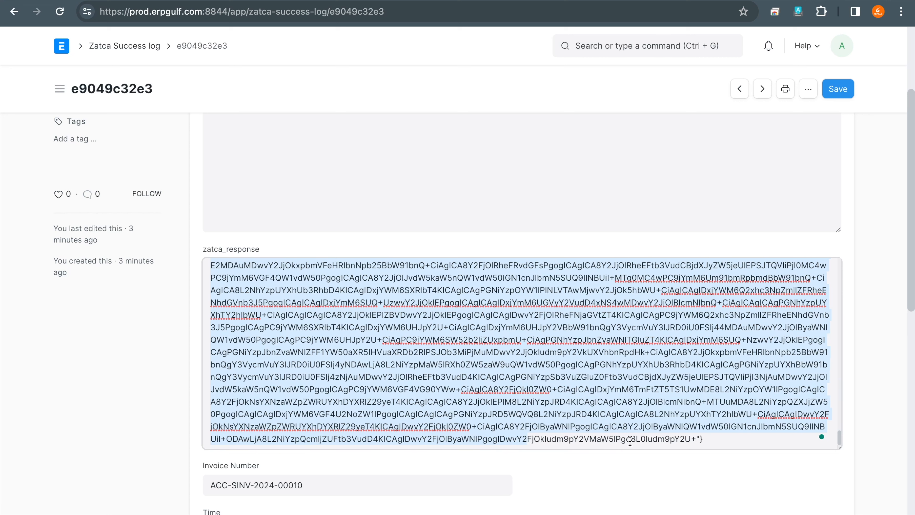
drag(535, 439, 702, 438)
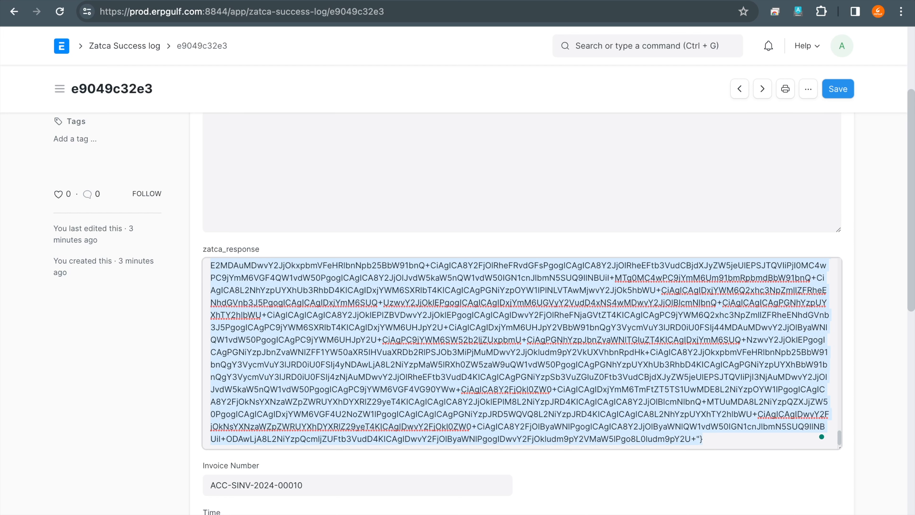
scroll(901, 281, up, 4)
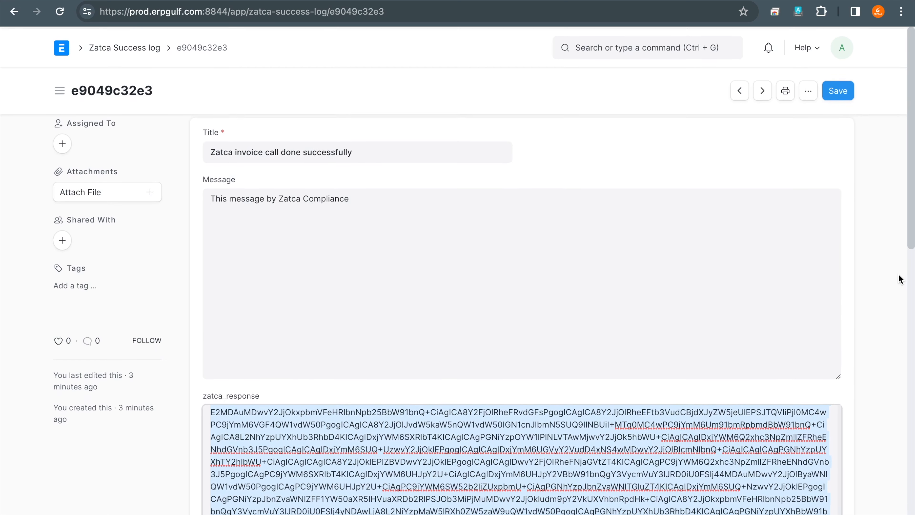
click(122, 46)
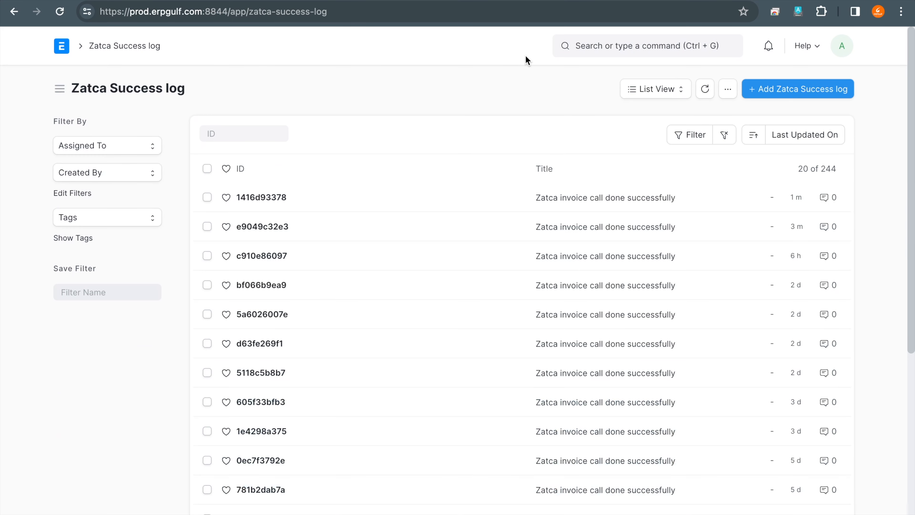
- Search for the Error Log list, inspect its most recent entry, and return to the list
click(611, 46)
text(erro)
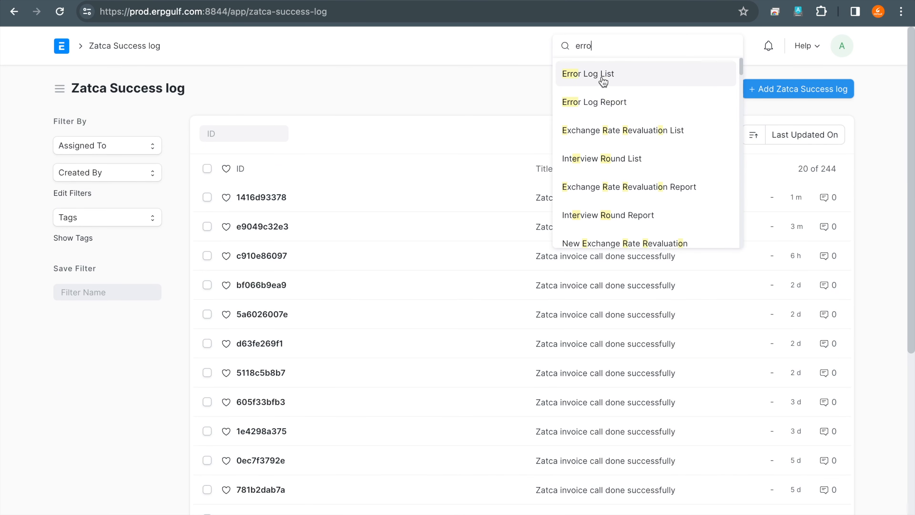
click(601, 84)
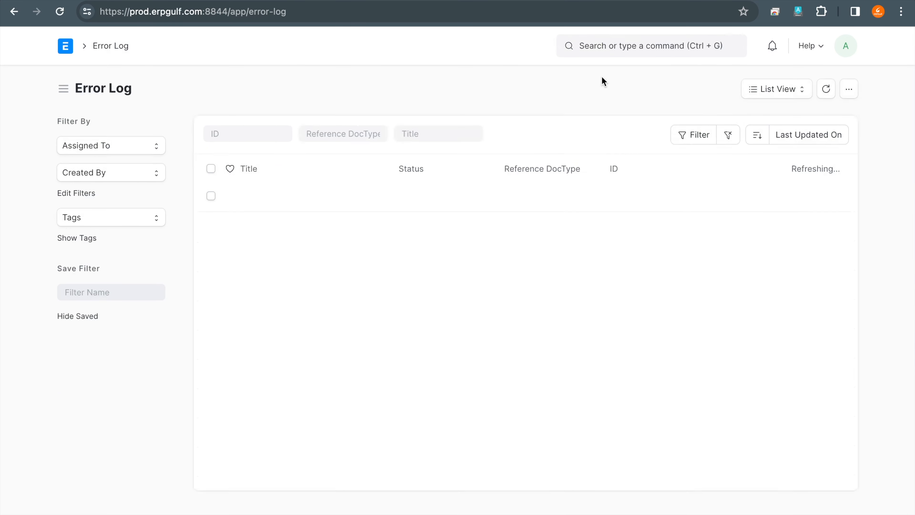
click(320, 197)
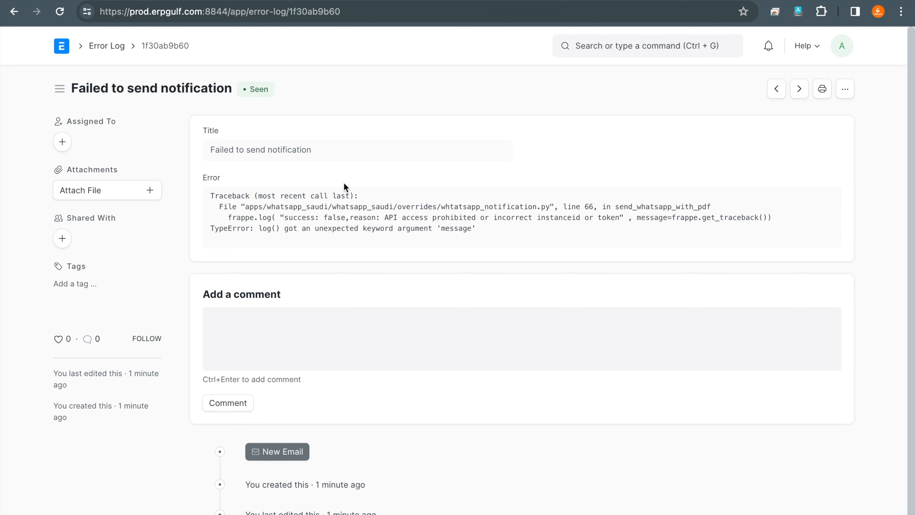
click(16, 13)
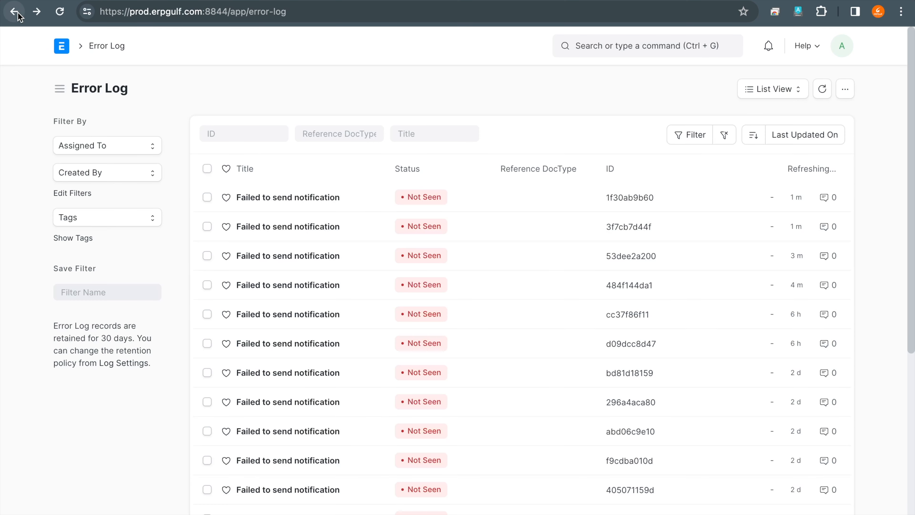
- Return to the Home workspace, search for "sales in" and open the Sales Invoice list
click(64, 52)
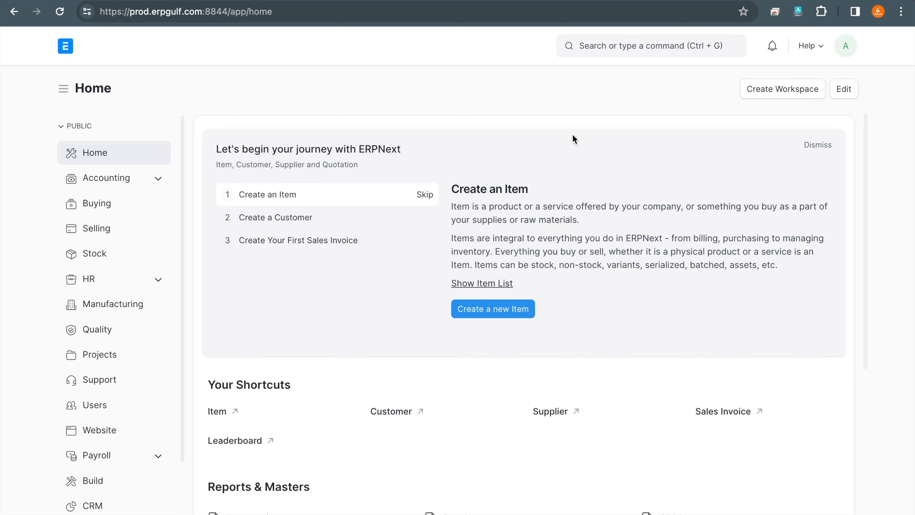
click(713, 46)
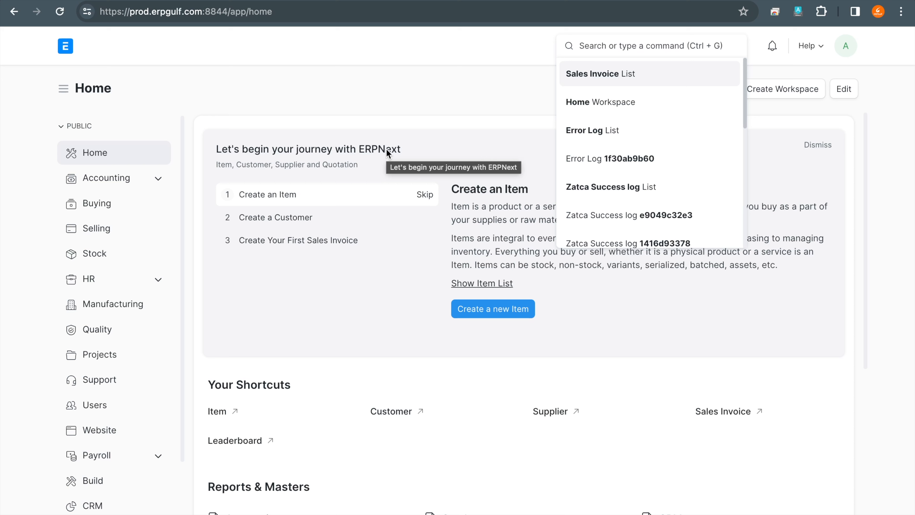
click(473, 119)
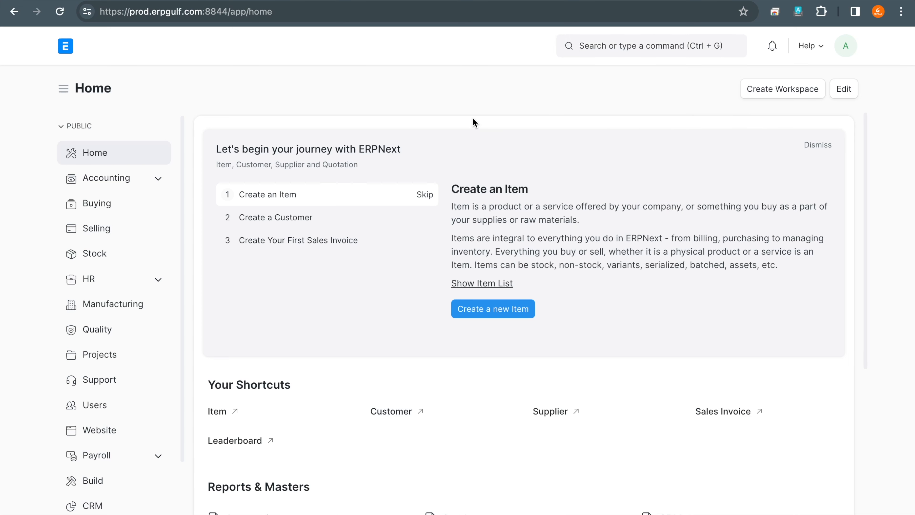
click(633, 48)
text(sales in)
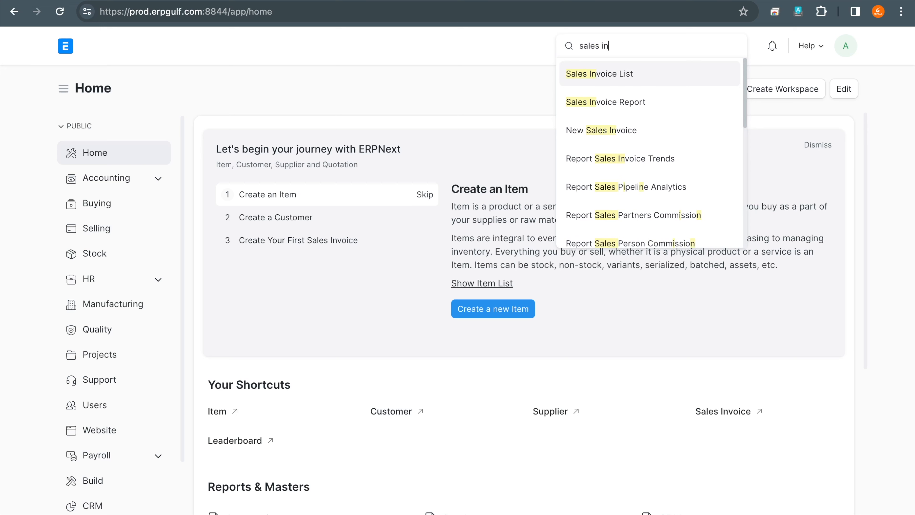
click(638, 72)
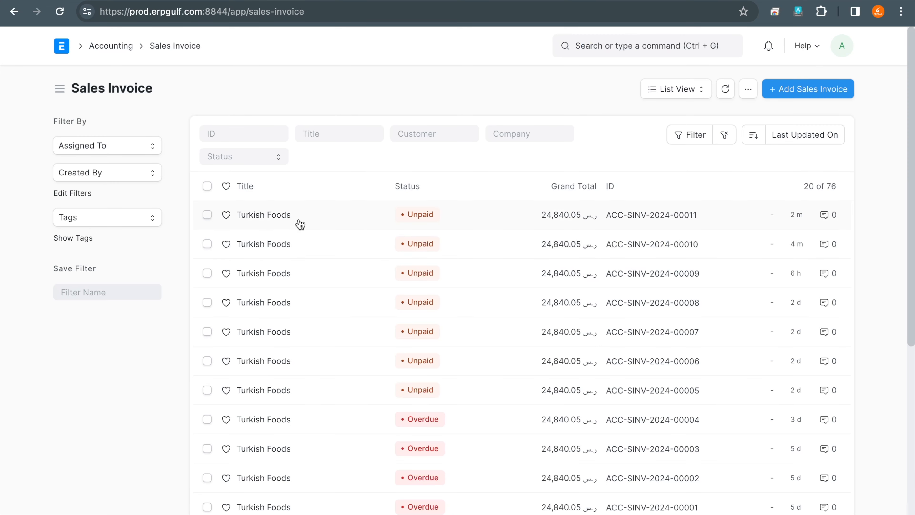
- Open invoice ACC-SINV-2024-00011 and review its items, taxes and charges, and totals
click(278, 215)
scroll(648, 279, down, 15)
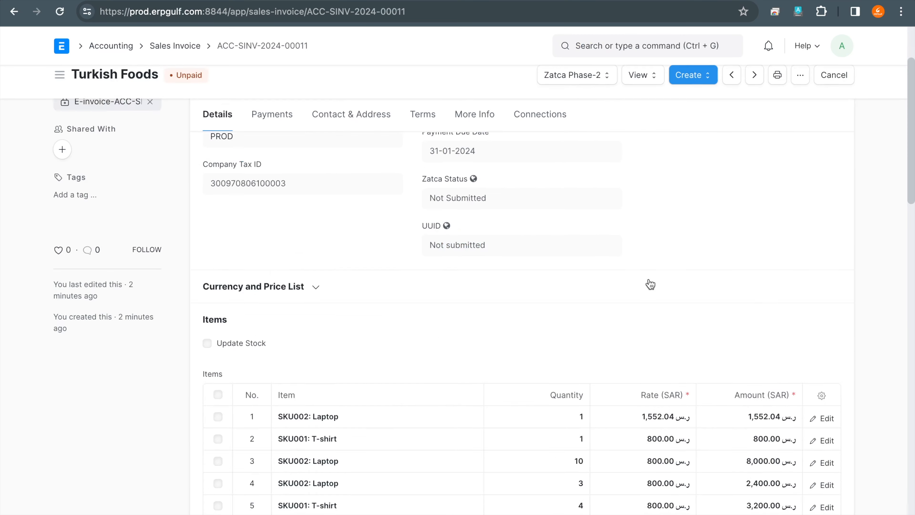
scroll(649, 279, up, 12)
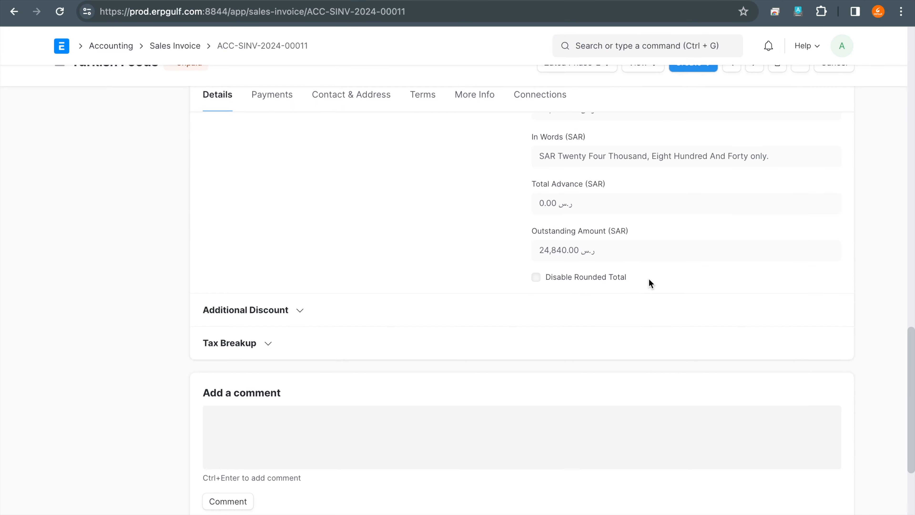
scroll(648, 279, up, 4)
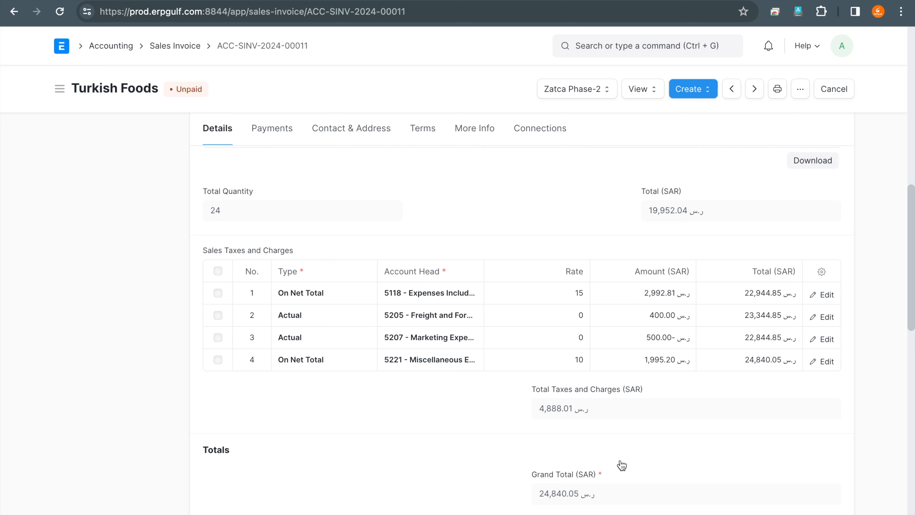
scroll(622, 465, up, 15)
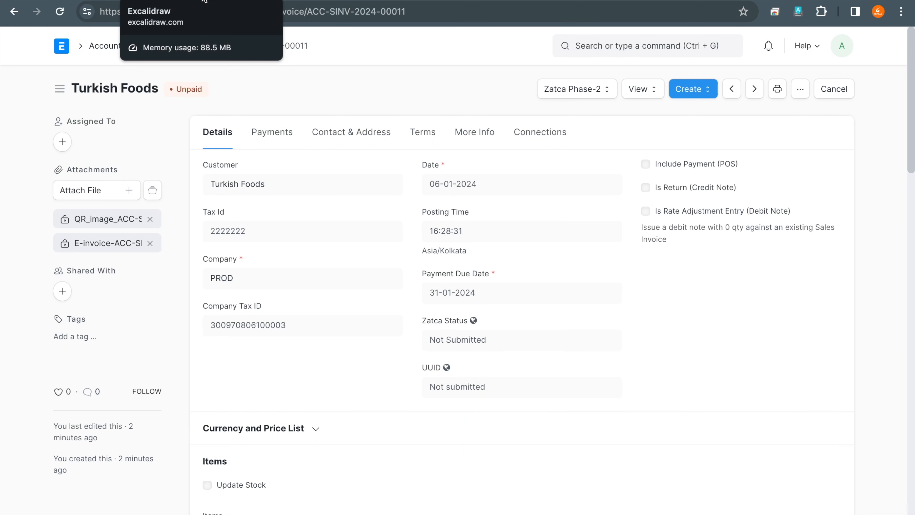
- Switch to the Excalidraw board and write the support e-mail address as text in a blank area beside the step list
click(204, 1)
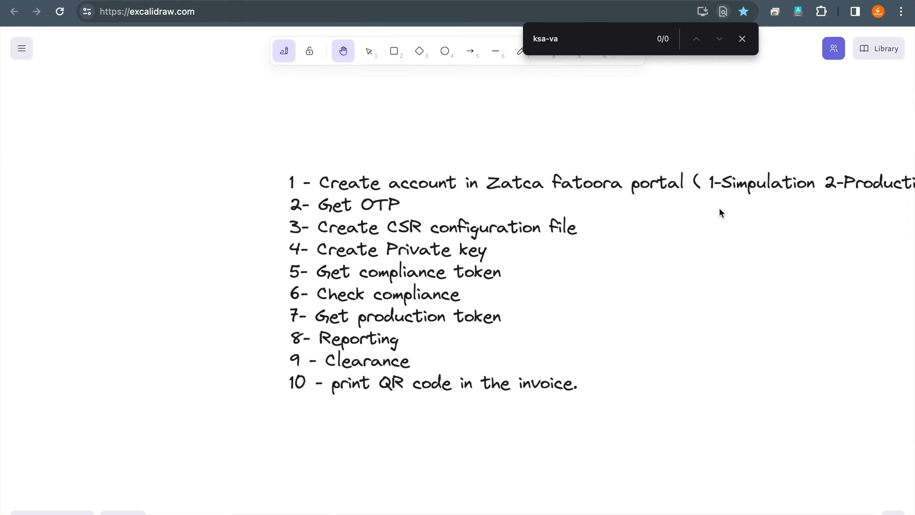
click(347, 53)
right_click(690, 248)
drag(690, 248, 3, 247)
scroll(2, 246, right, 15)
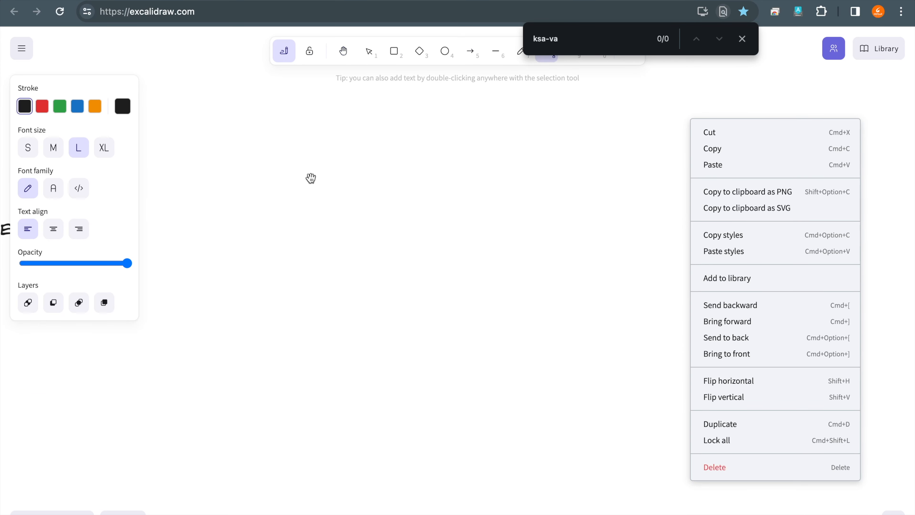
double_click(272, 236)
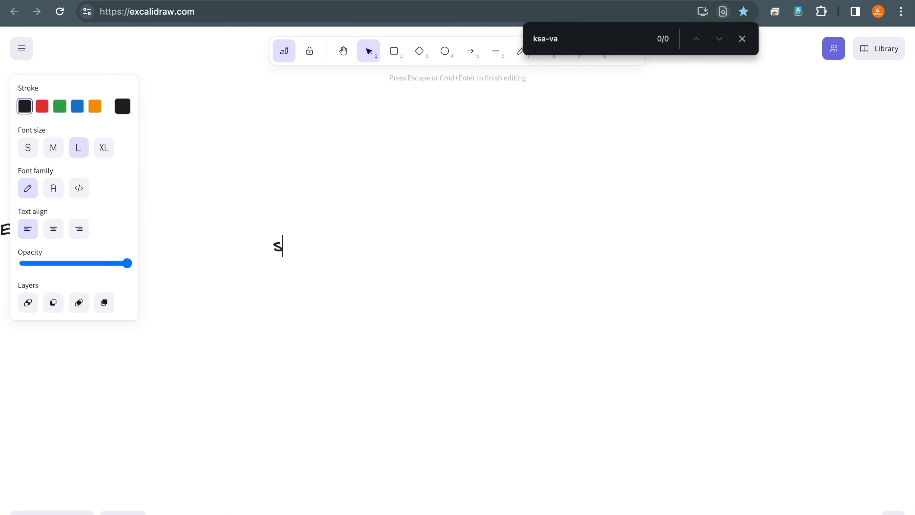
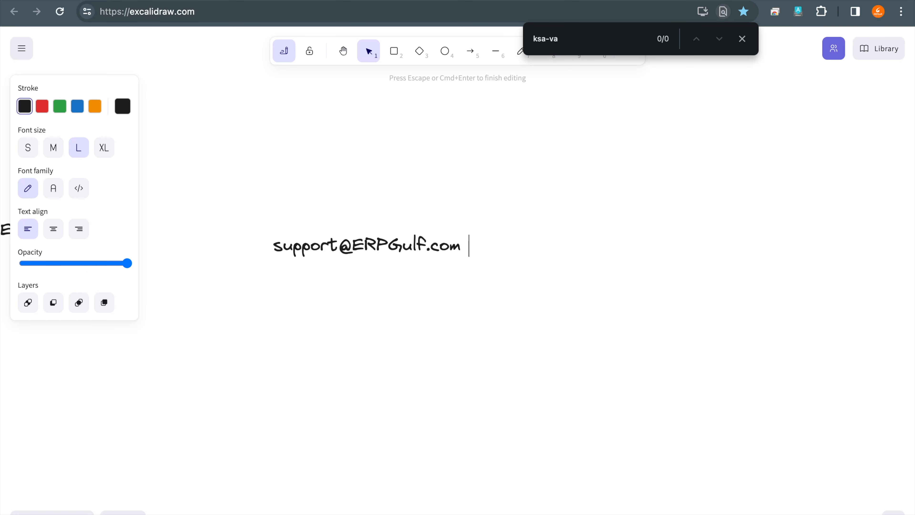
key(Return)
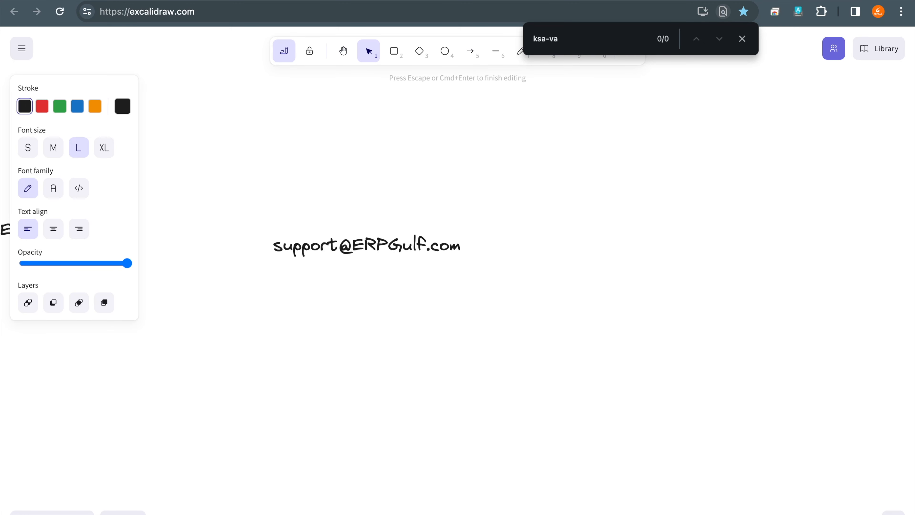